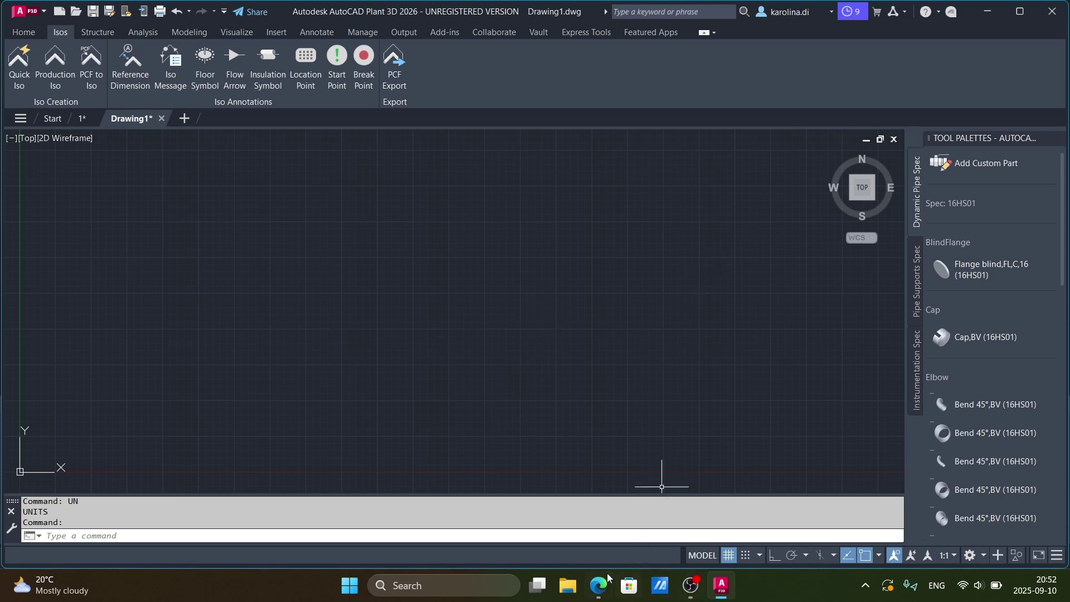
Step: Switch to the Edge browser and download the DWG drawing package of the Grundfos NBG 80-65-160/171 pump
mouse_move(598, 589)
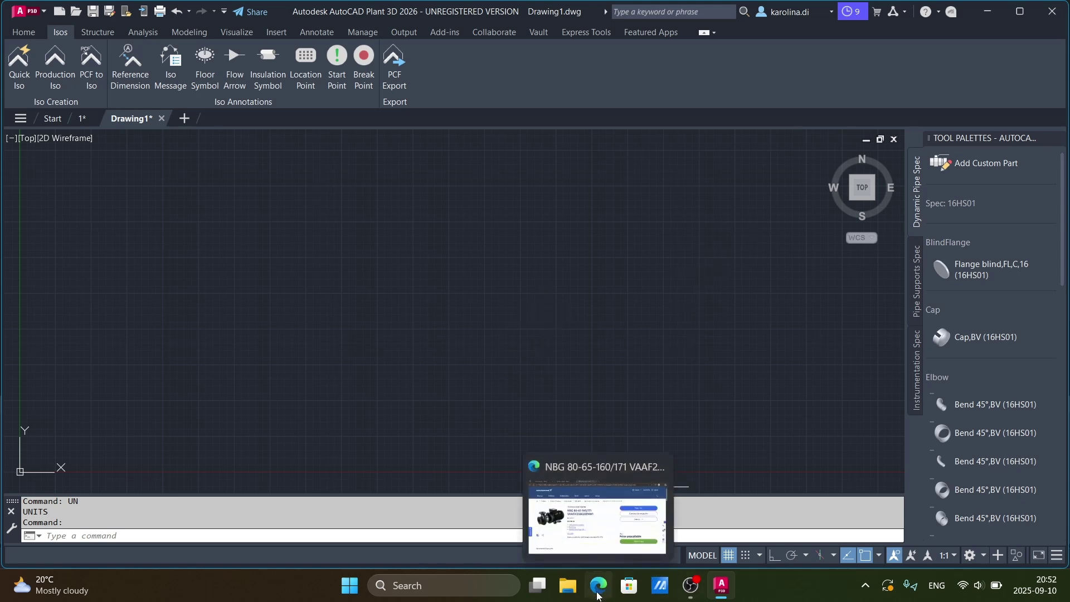
click(598, 594)
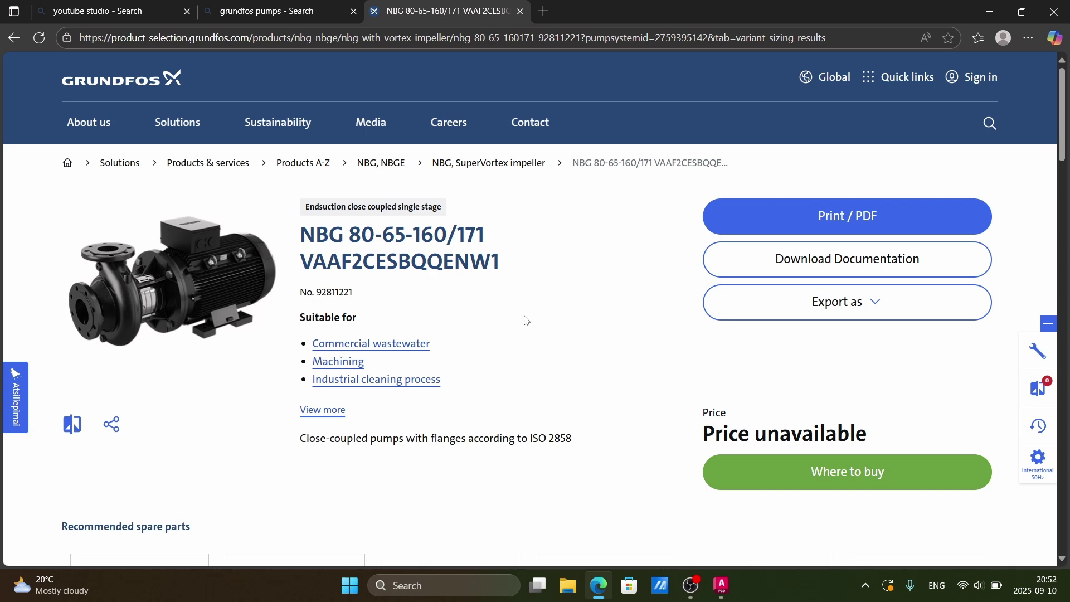
click(865, 266)
scroll(865, 273, down, 6)
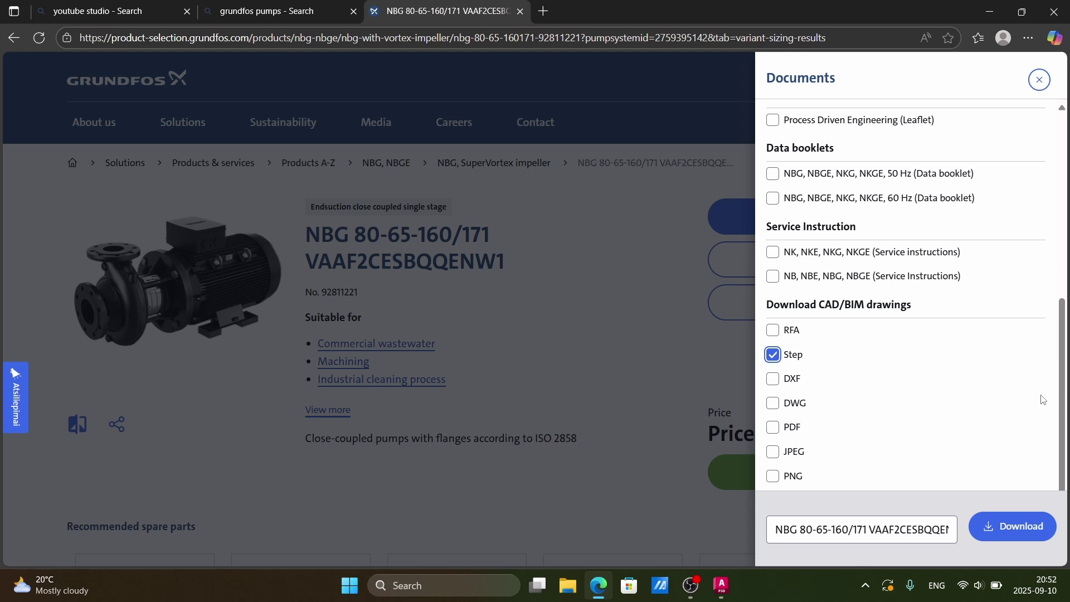
click(772, 404)
click(1013, 526)
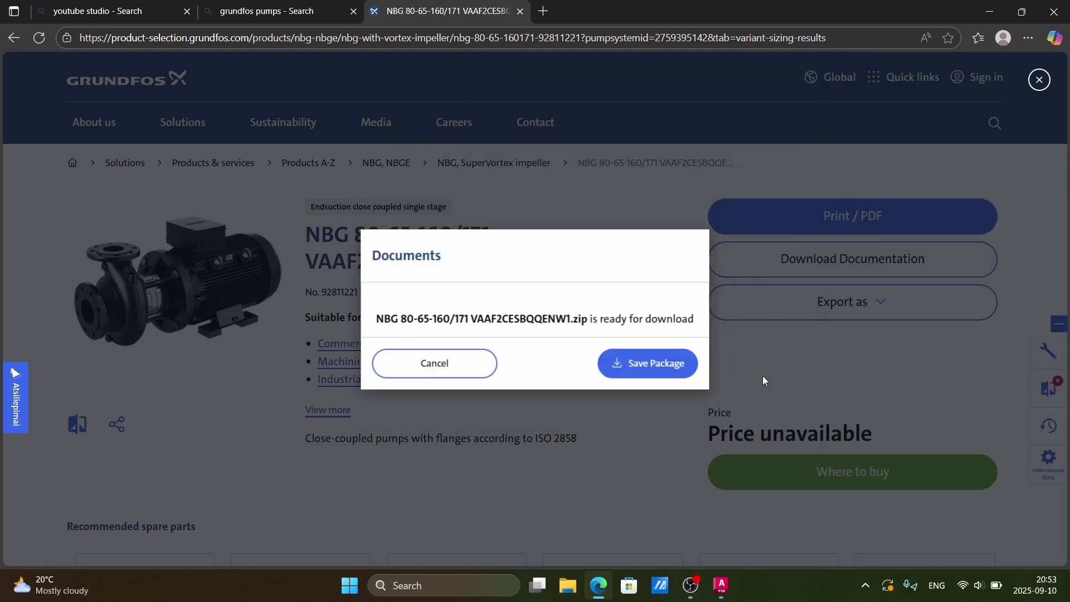
click(649, 368)
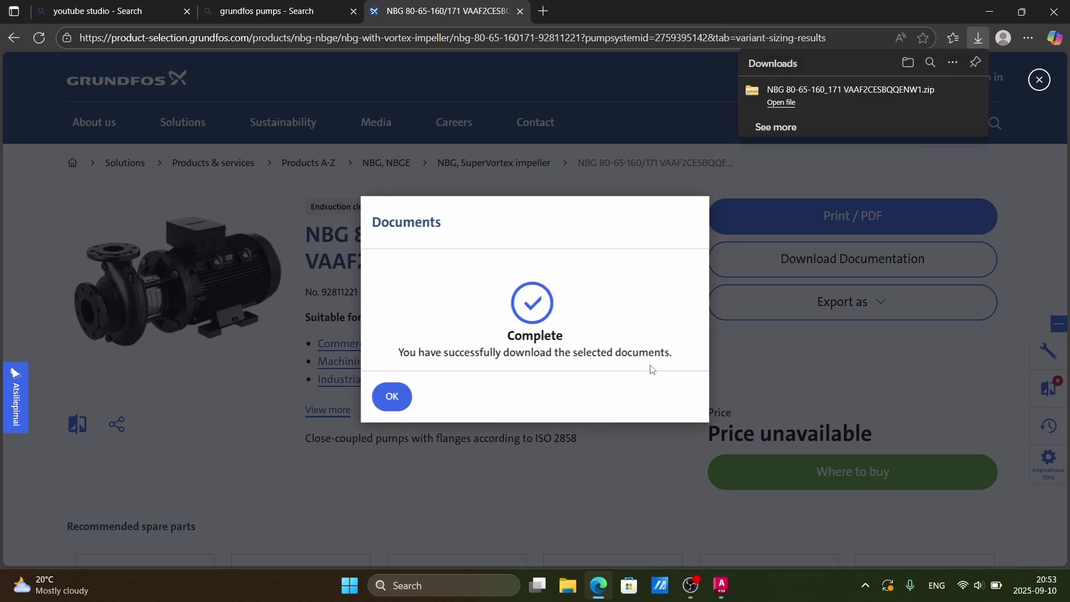
Step: Open the downloaded package and load its pump DWG in AutoCAD Plant 3D, continuing despite its non-Autodesk origin
click(780, 103)
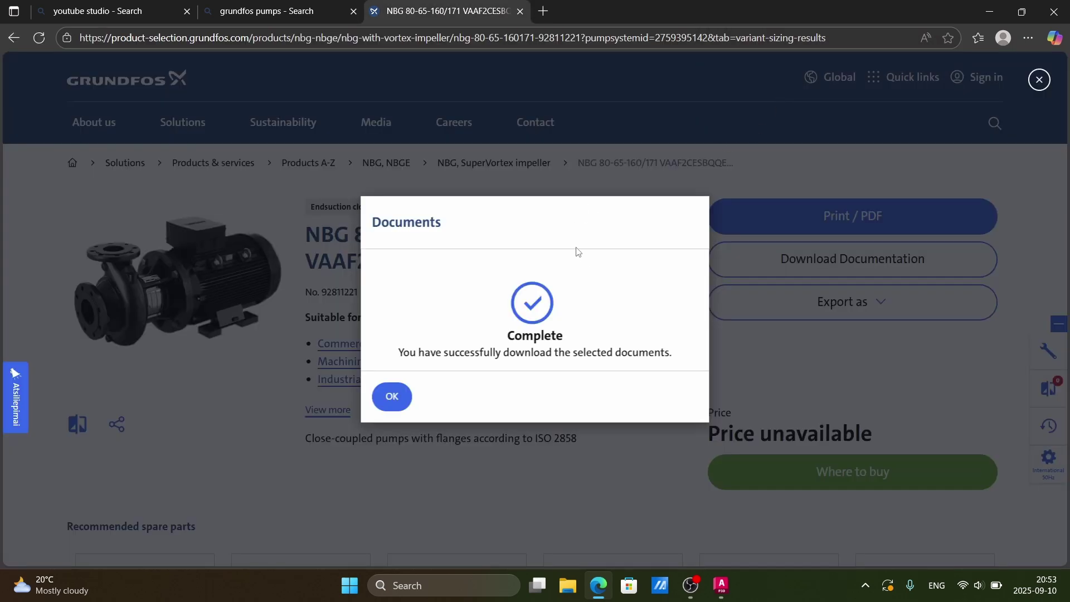
click(989, 15)
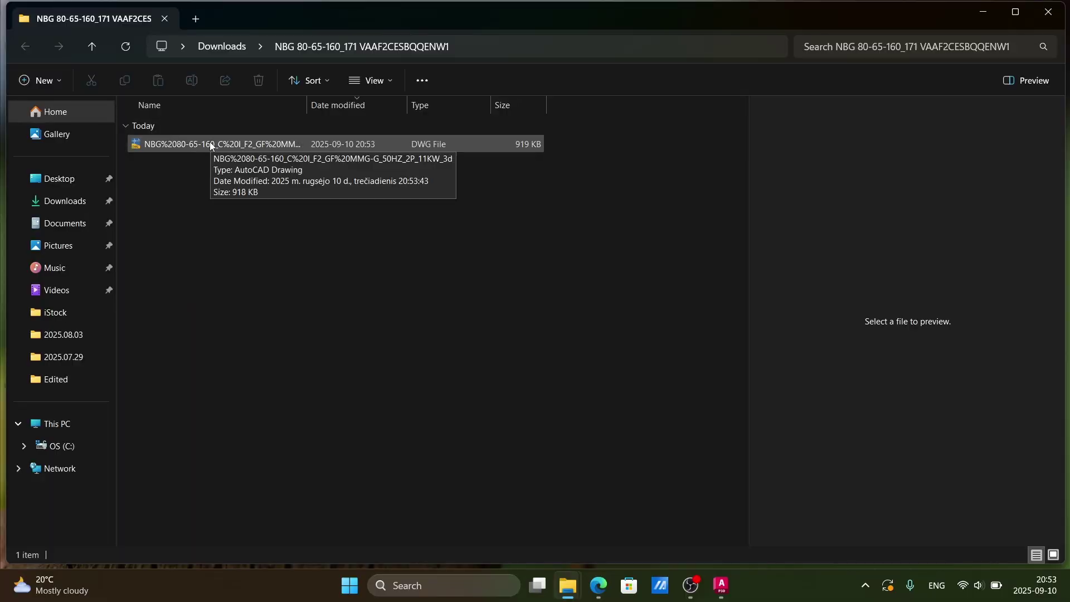
click(210, 143)
double_click(202, 146)
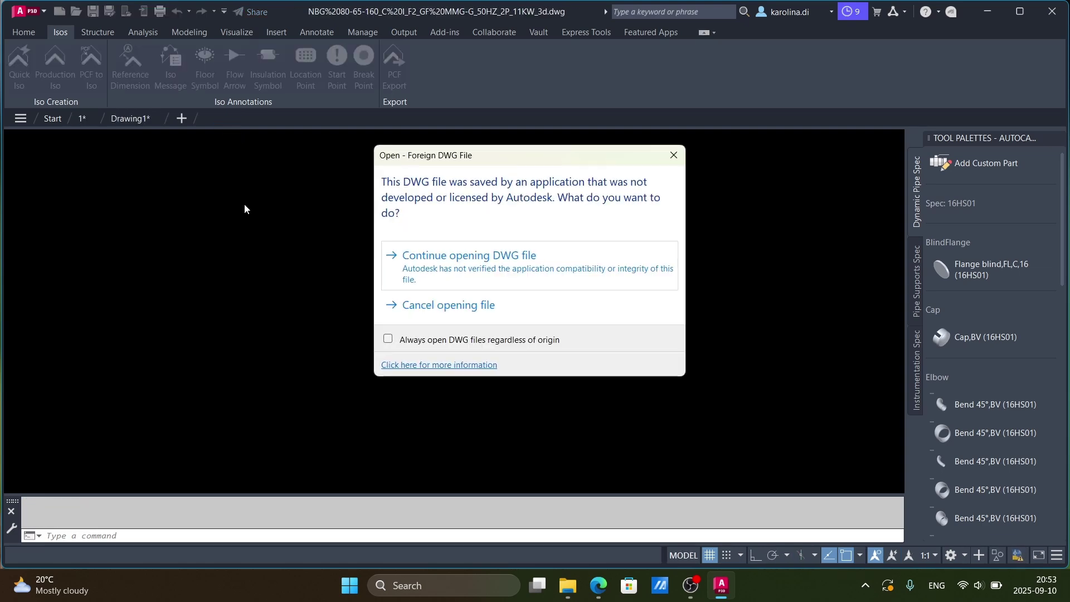
click(455, 260)
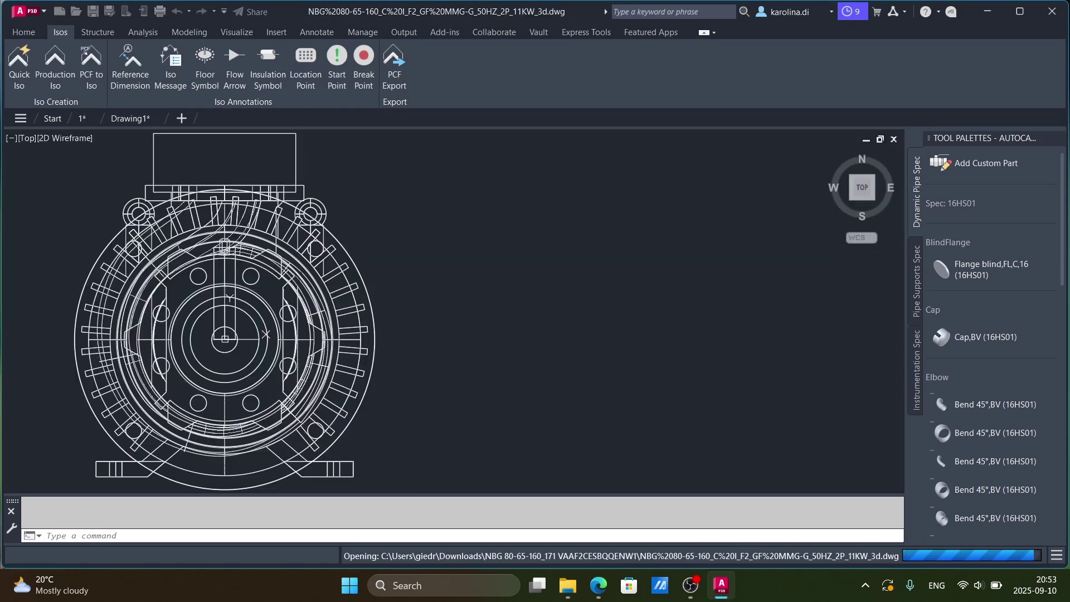
Step: Show the pump model in the SW Isometric view with the Realistic visual style
click(853, 200)
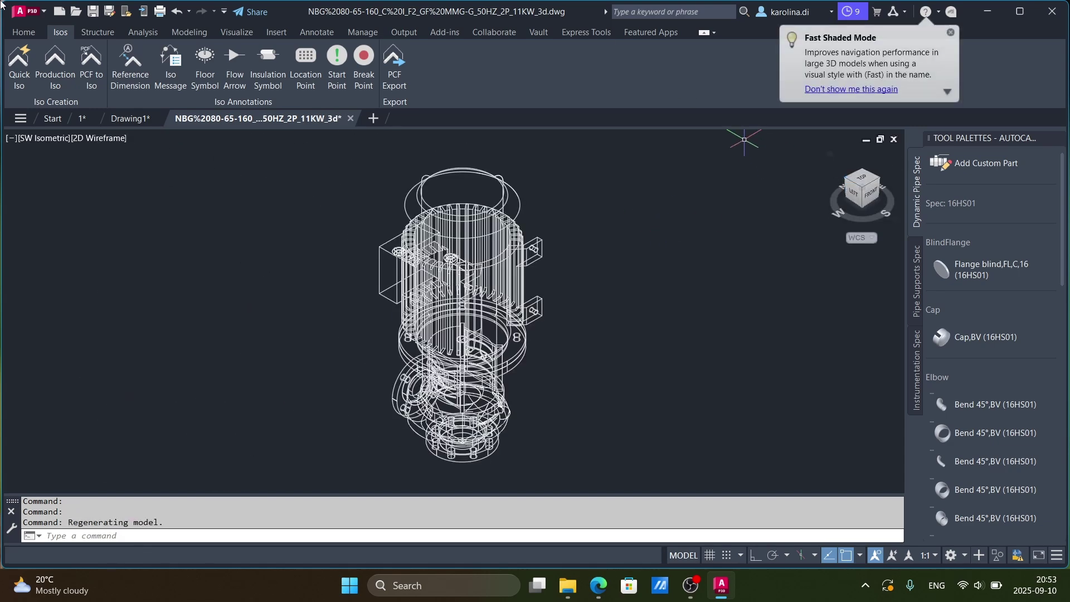
click(22, 32)
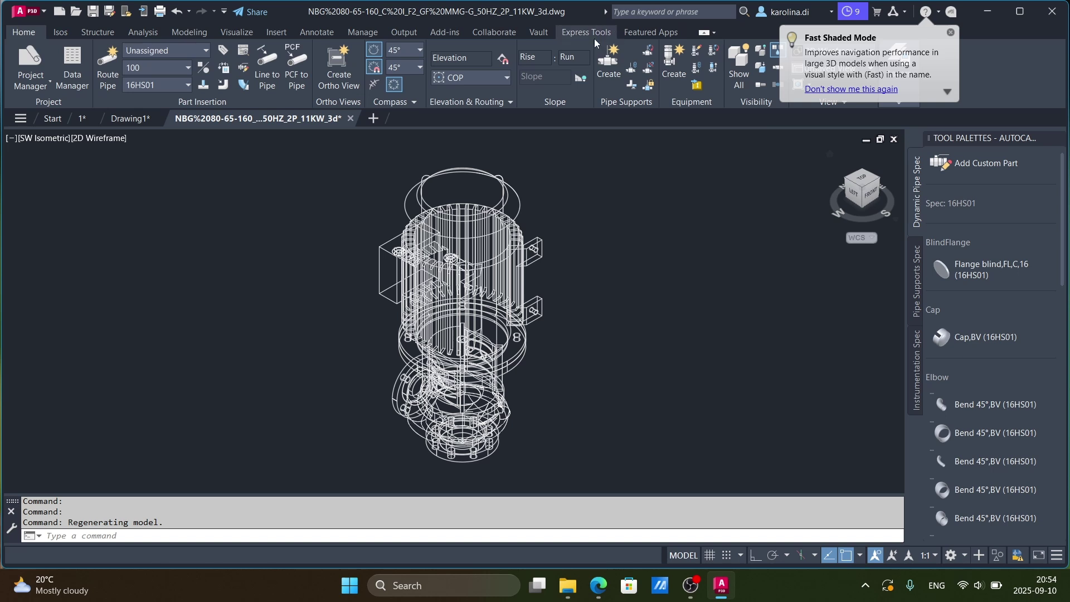
click(951, 32)
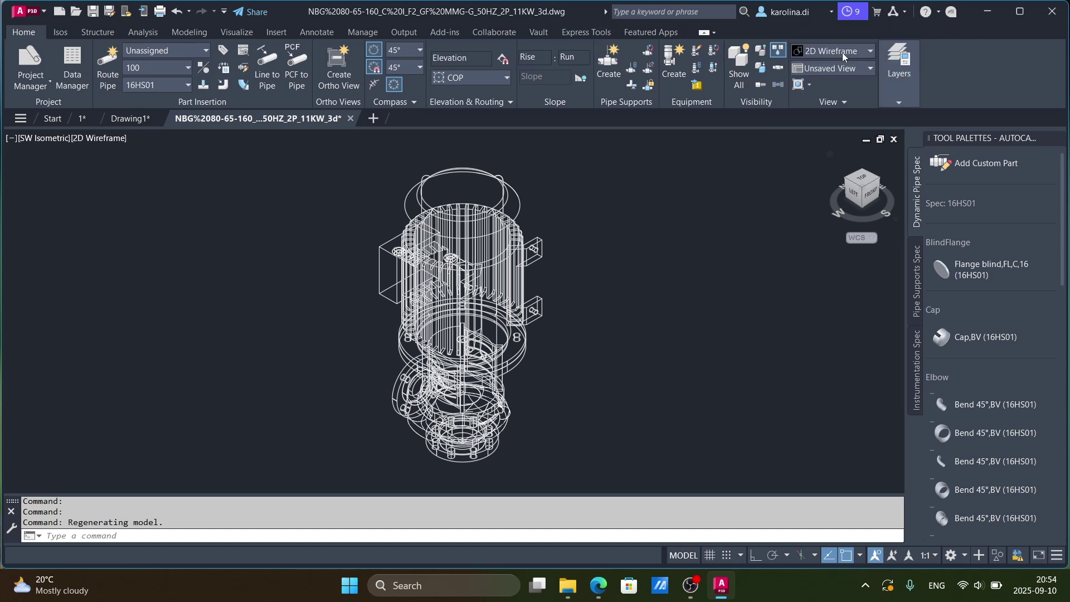
click(846, 58)
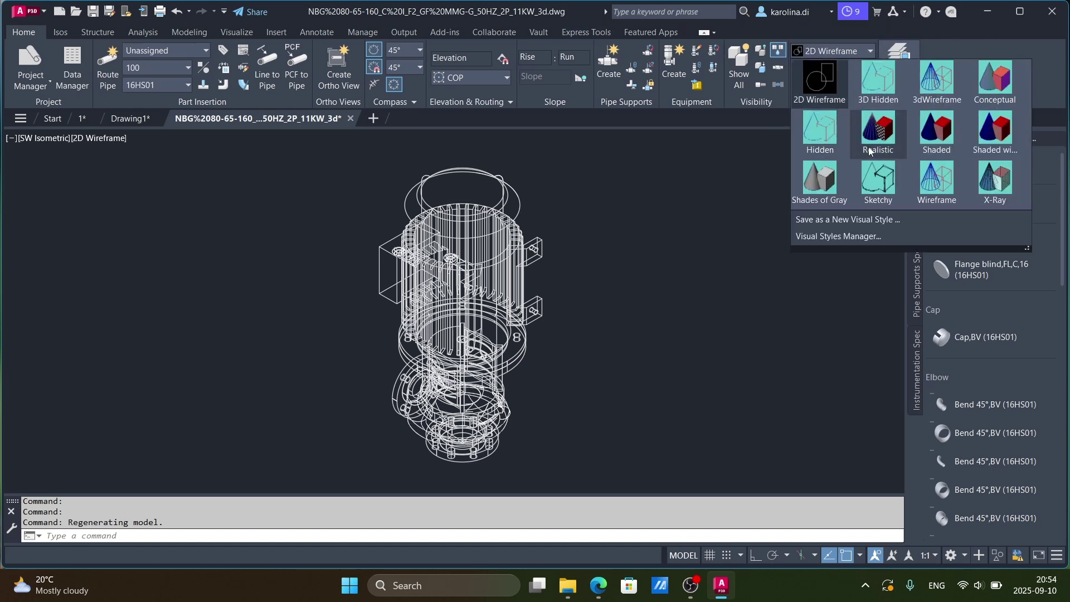
click(890, 134)
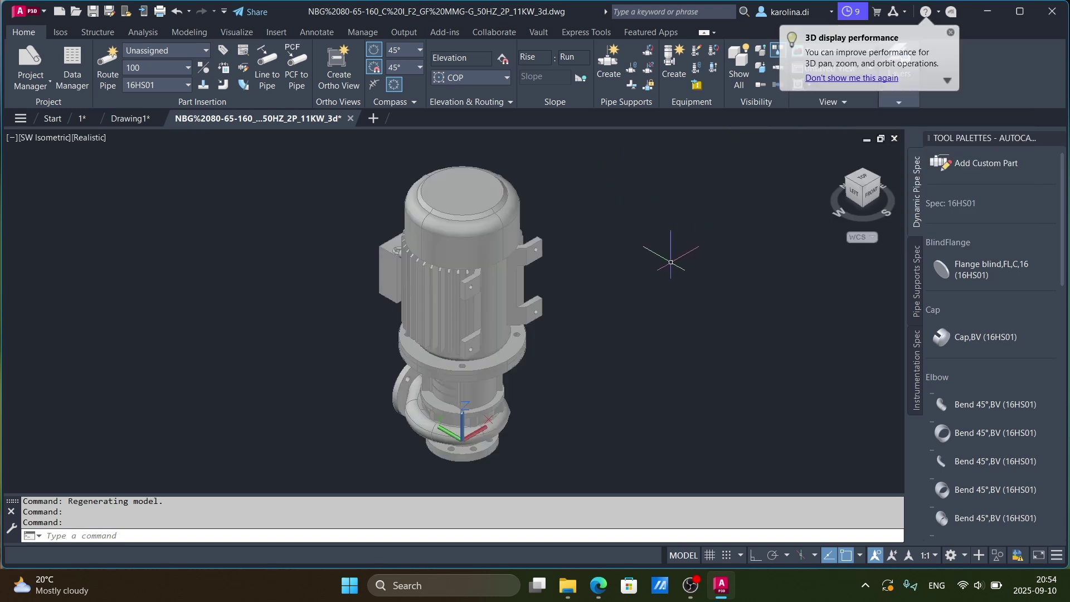
Step: Select the whole pump and use 3D Rotate with Ortho on to turn it a quarter turn about the X axis into a horizontal position
scroll(657, 246, down, 2)
scroll(524, 315, up, 2)
click(524, 310)
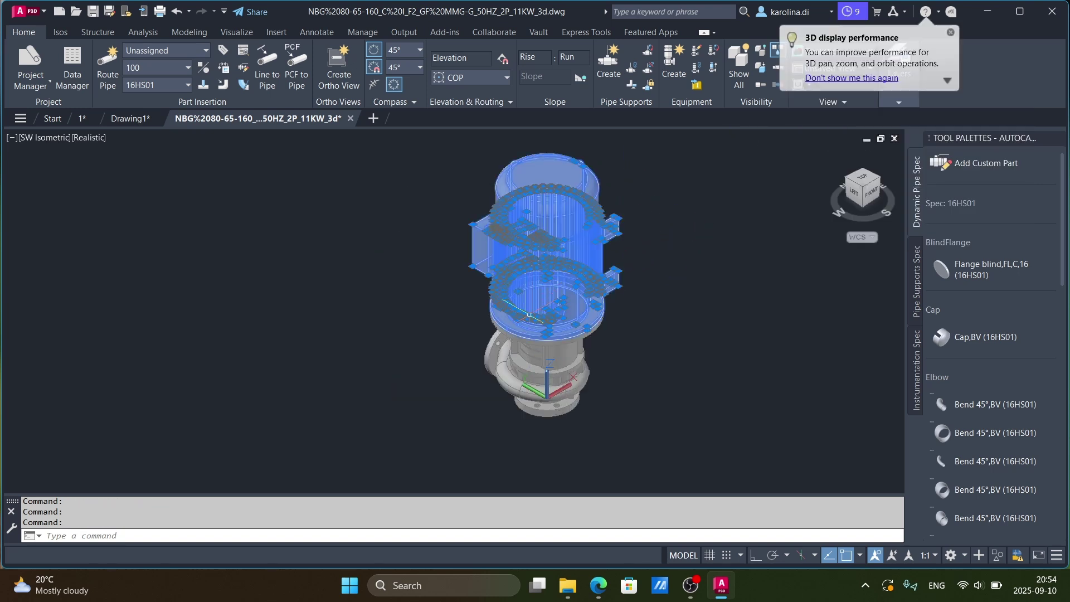
click(642, 441)
click(404, 159)
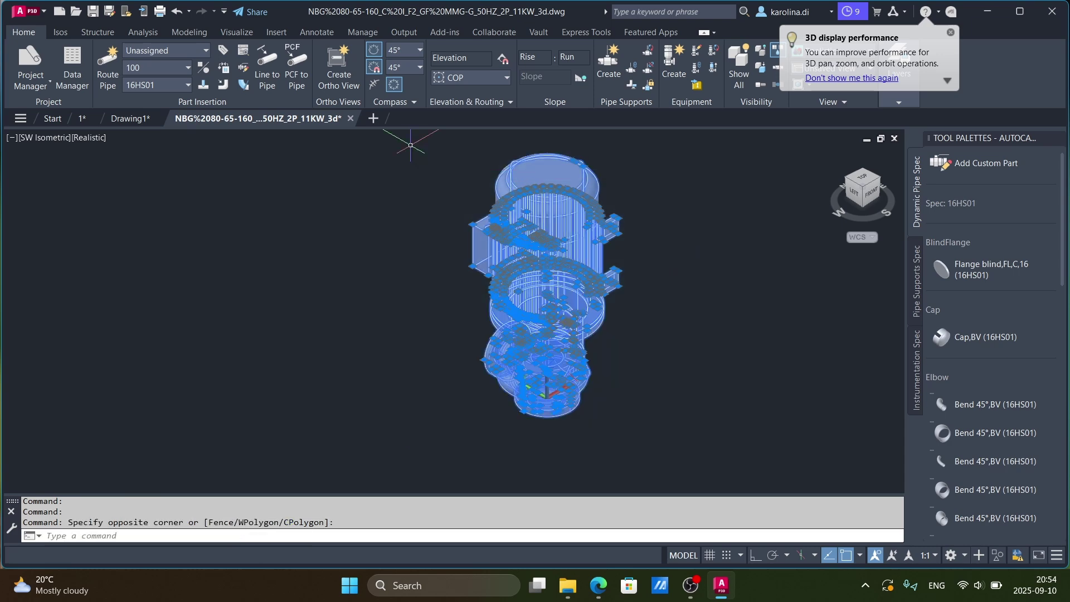
click(207, 32)
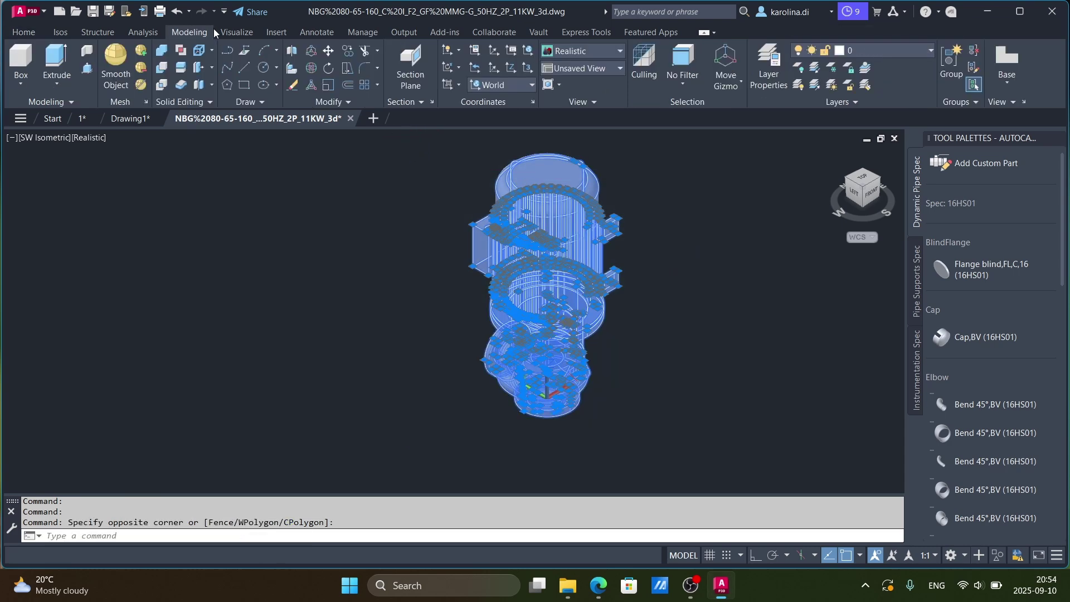
click(312, 68)
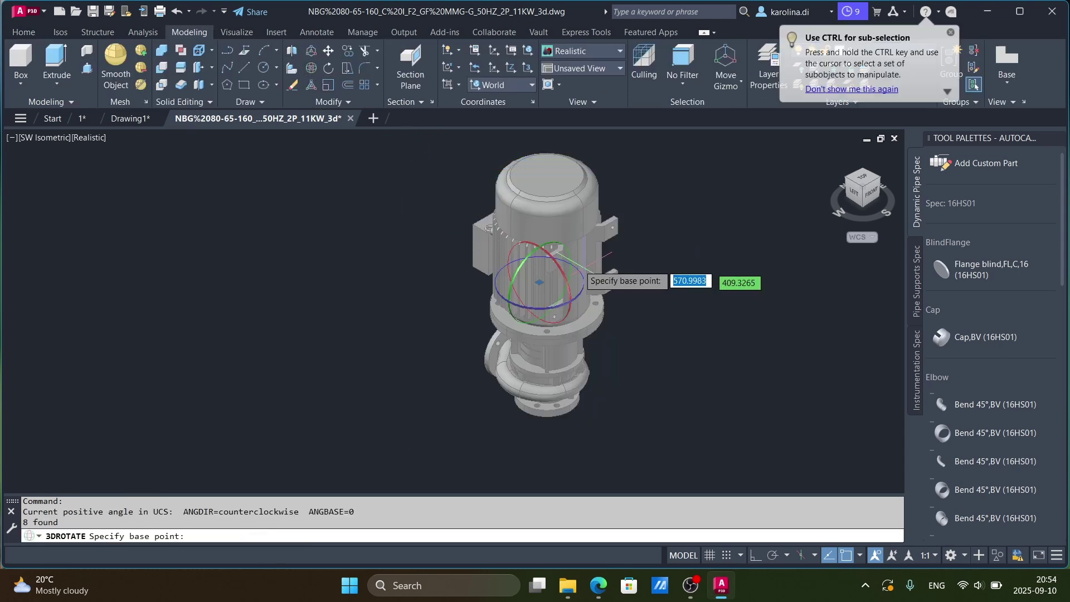
click(564, 276)
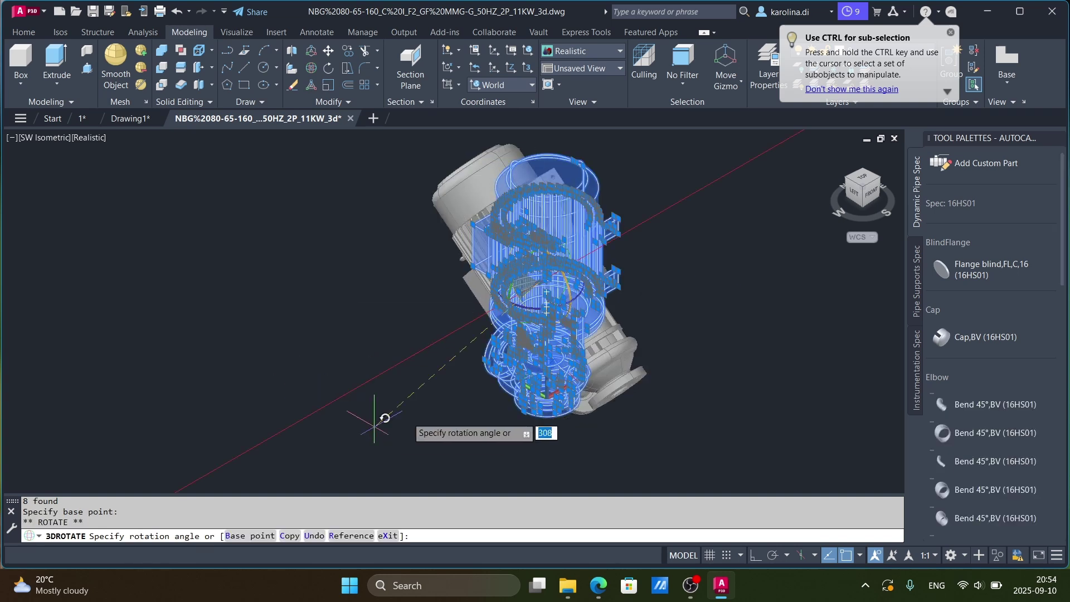
click(755, 556)
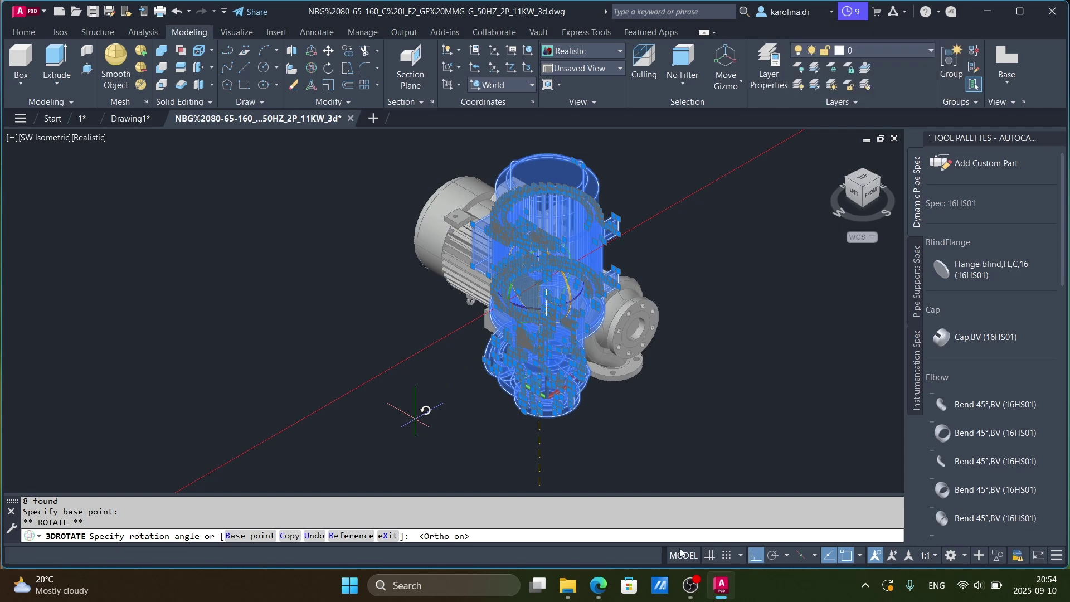
click(485, 439)
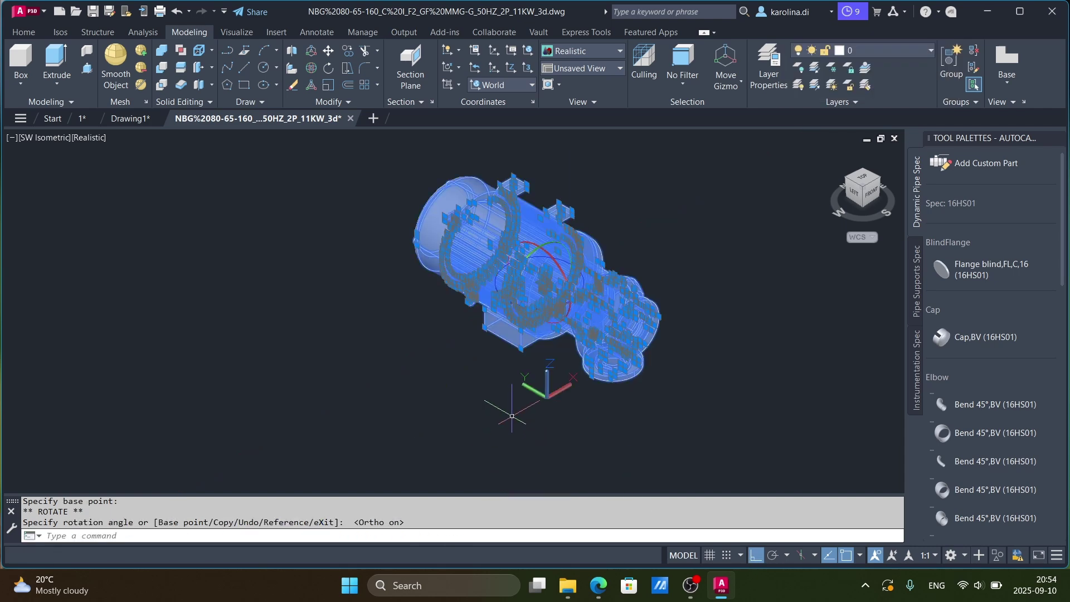
key(Escape)
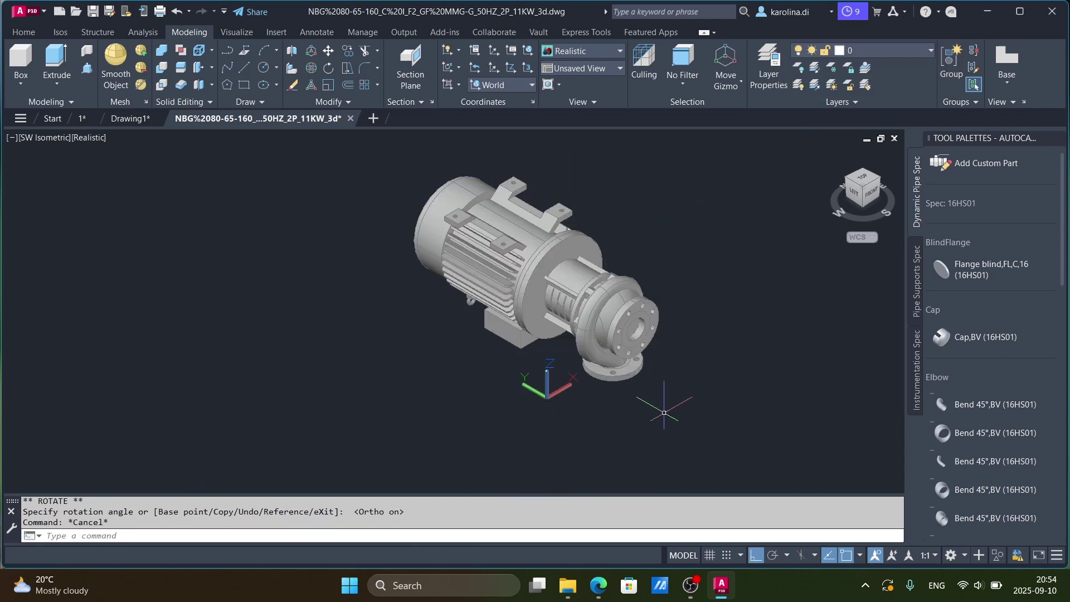
Step: Use 3D Rotate on the whole pump to turn it 180 degrees about the X axis
click(695, 426)
click(336, 136)
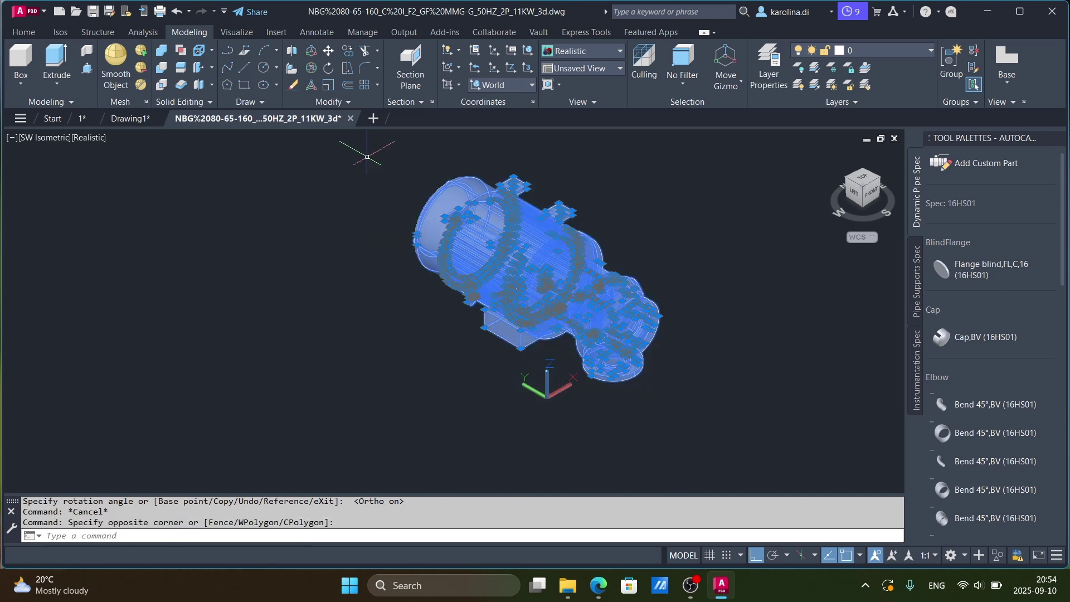
click(312, 72)
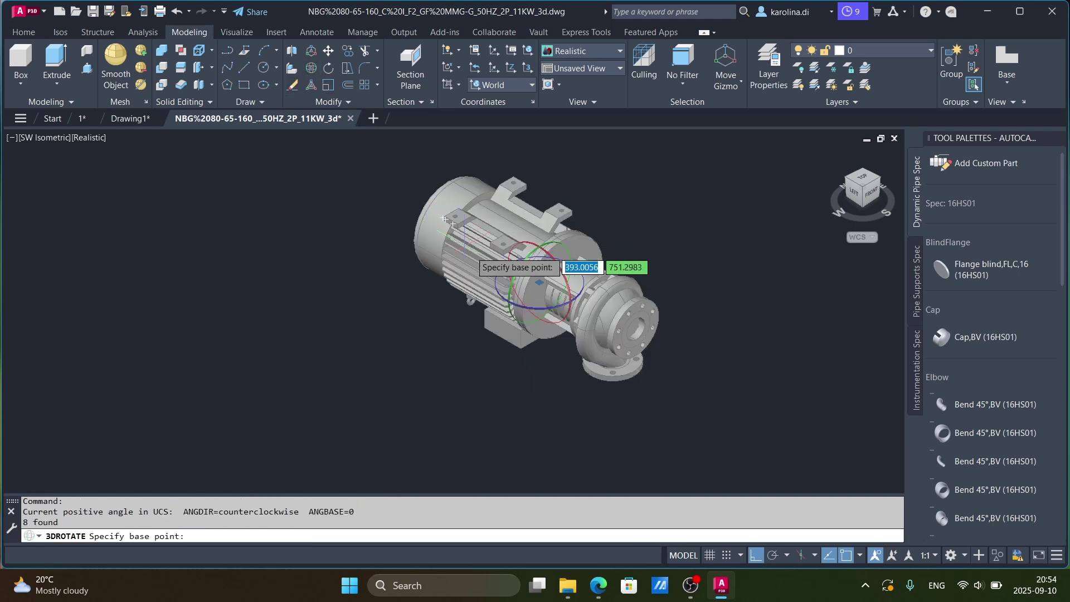
click(503, 246)
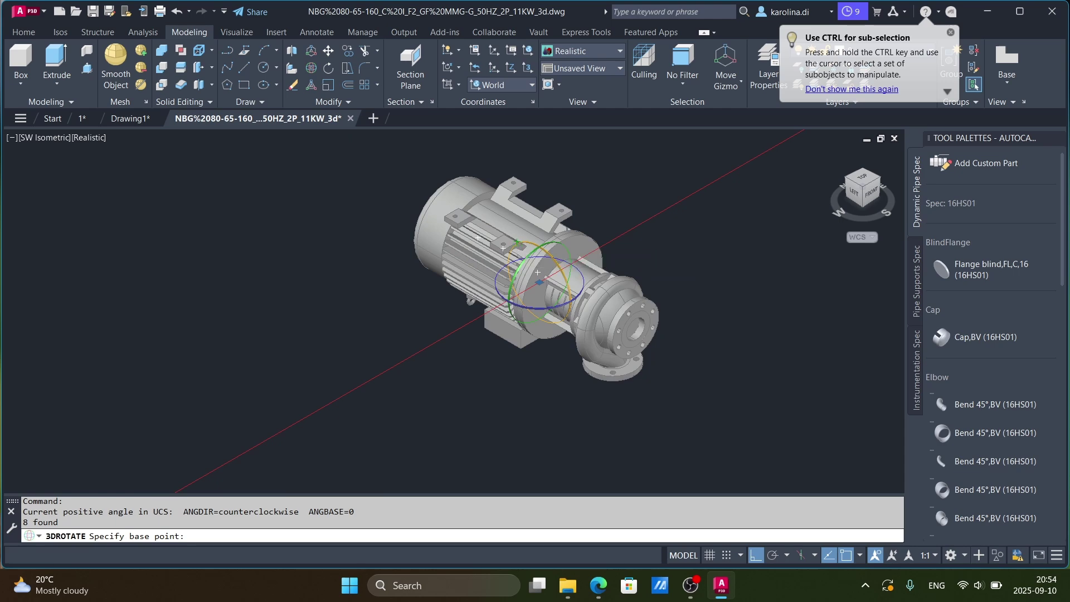
click(513, 249)
text(180)
key(Return)
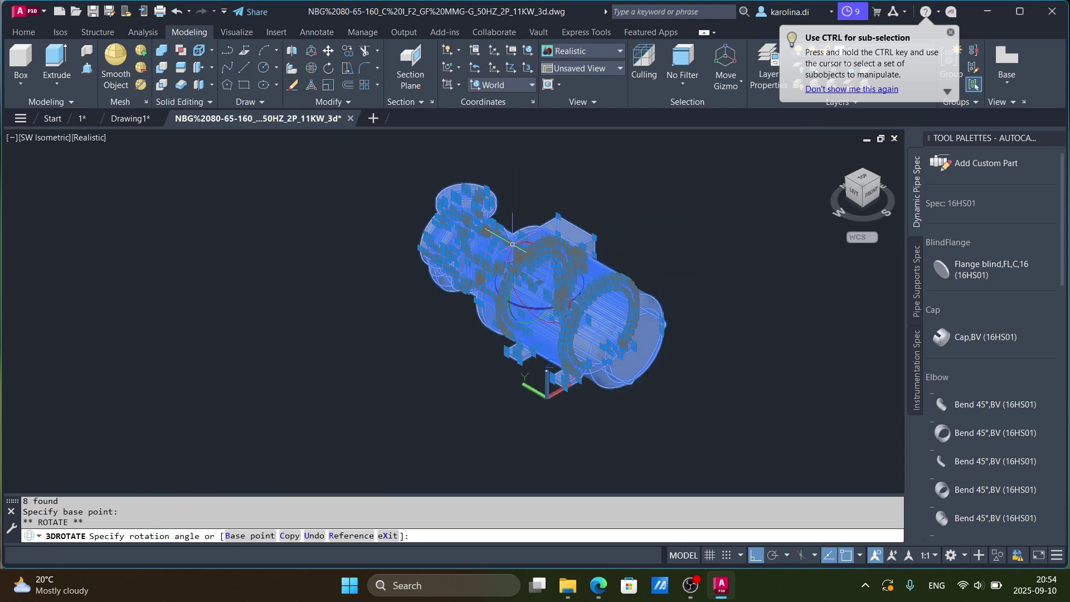
key(Escape)
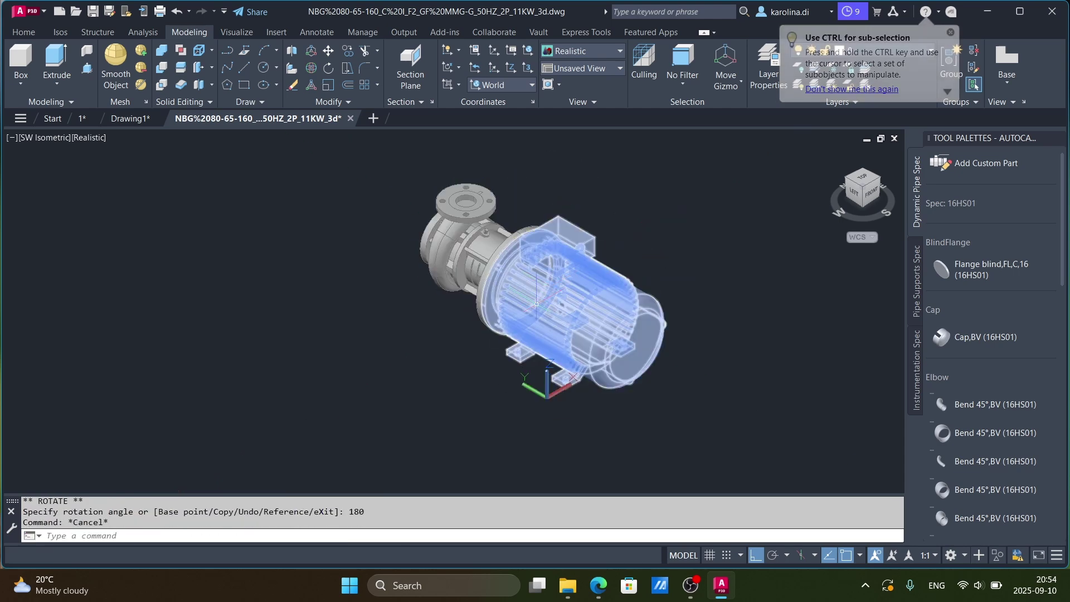
Step: Select all solids of the rotated pump and copy them to the clipboard
shift+middle_drag(537, 321, 563, 296)
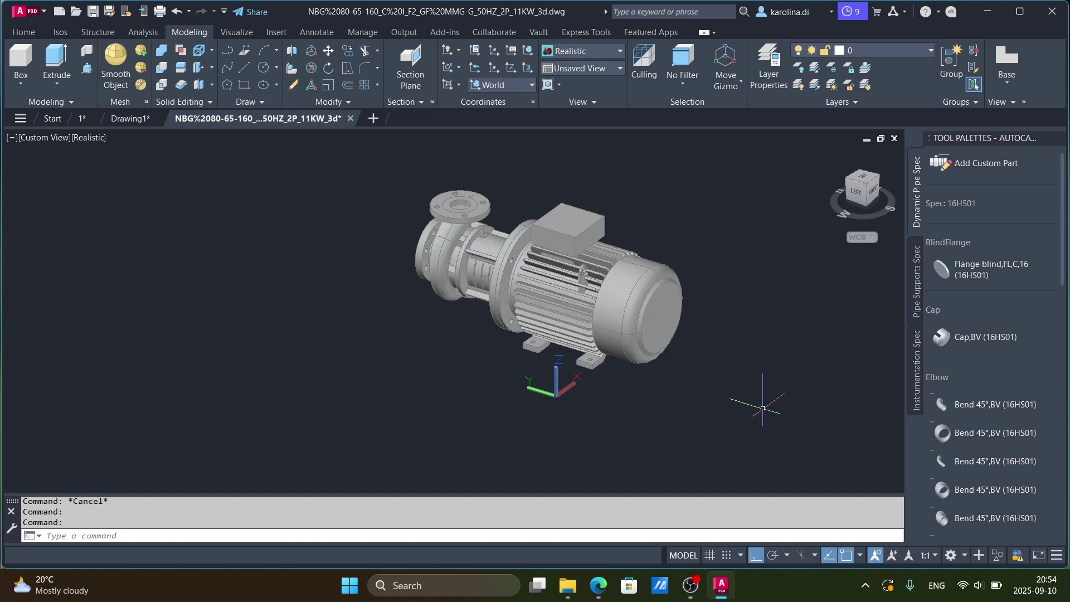
click(765, 411)
click(371, 176)
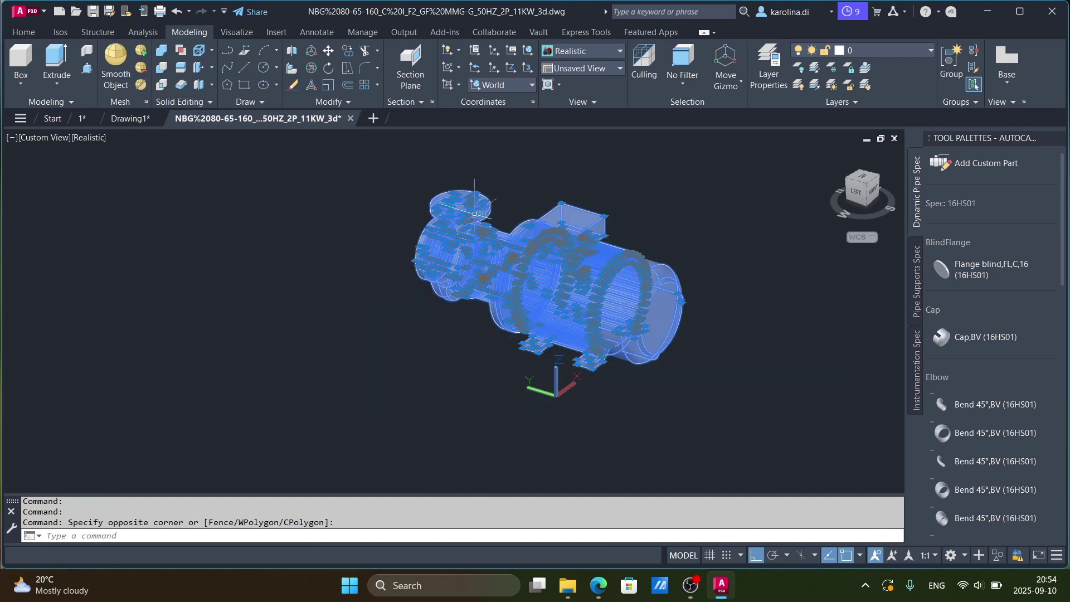
key(ctrl+c)
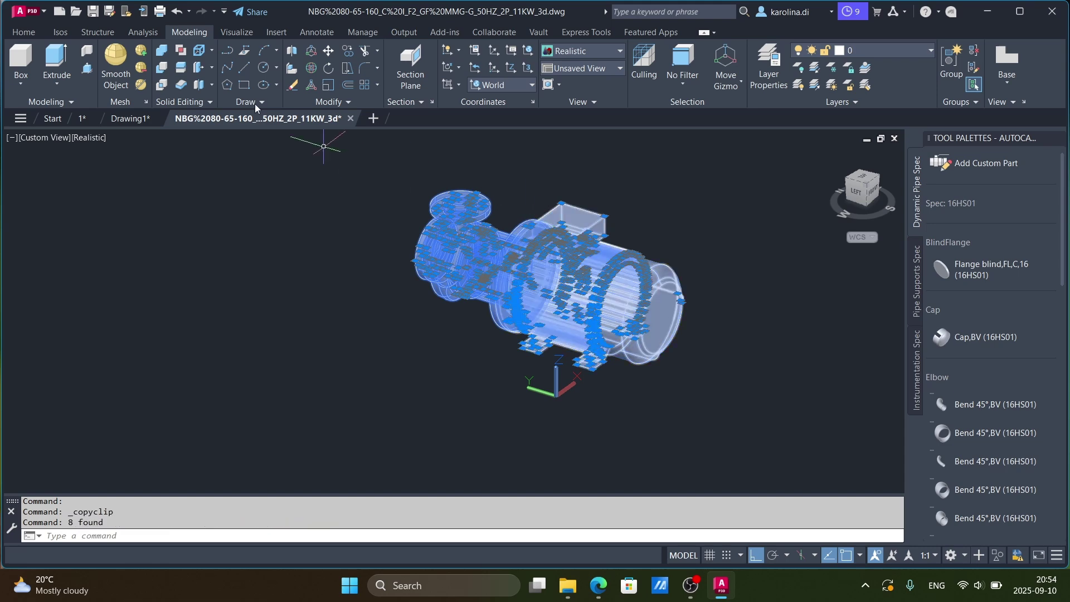
Step: Switch to drawing 1.dwg and paste the copied pump into the open floor area in front of the existing pump
click(83, 122)
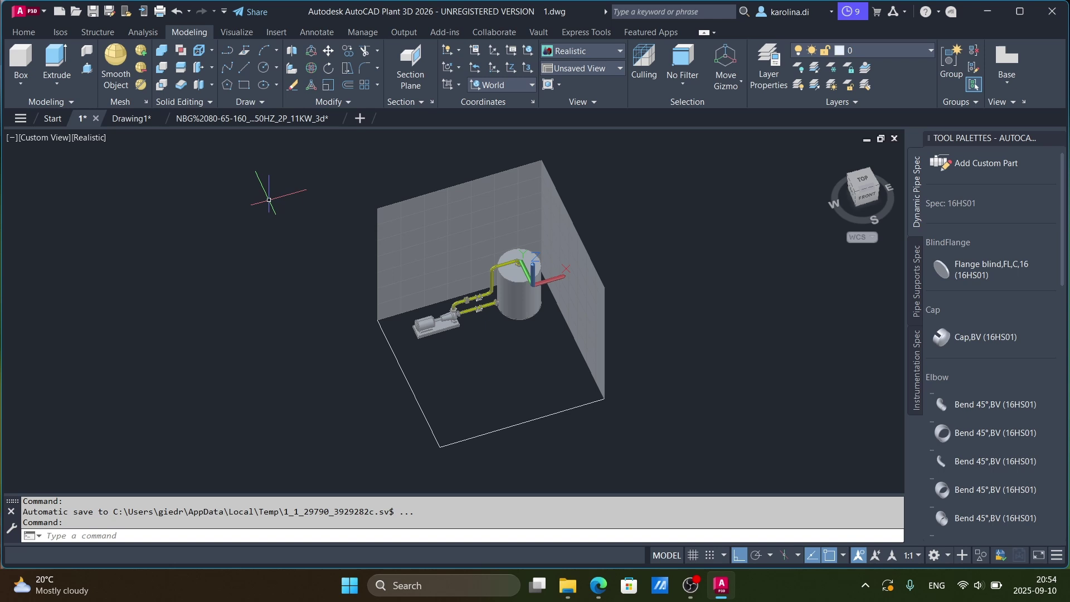
scroll(268, 195, down, 1)
scroll(384, 289, up, 3)
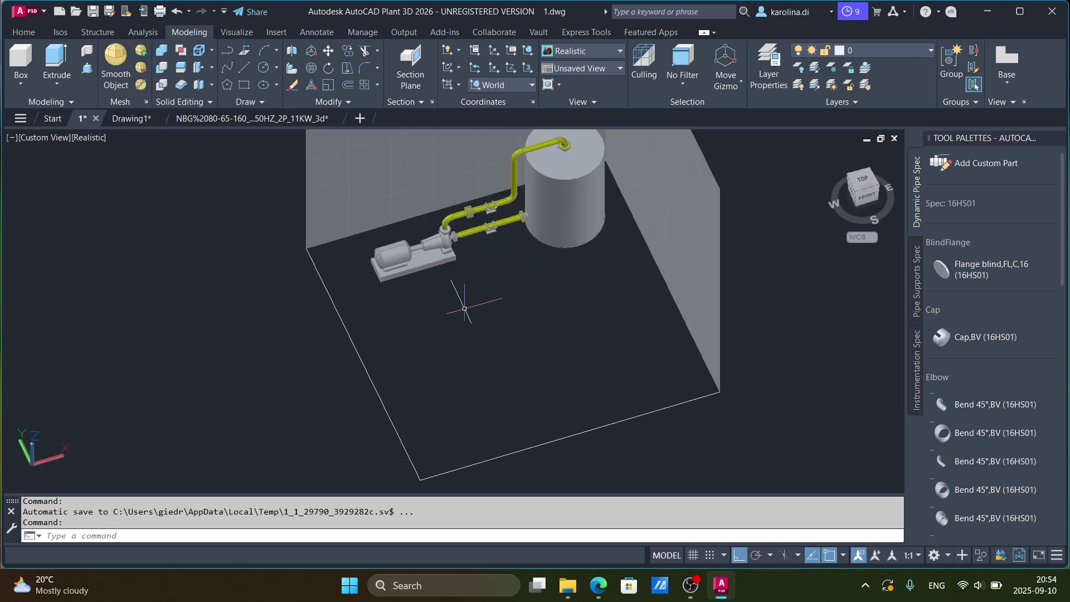
key(ctrl+v)
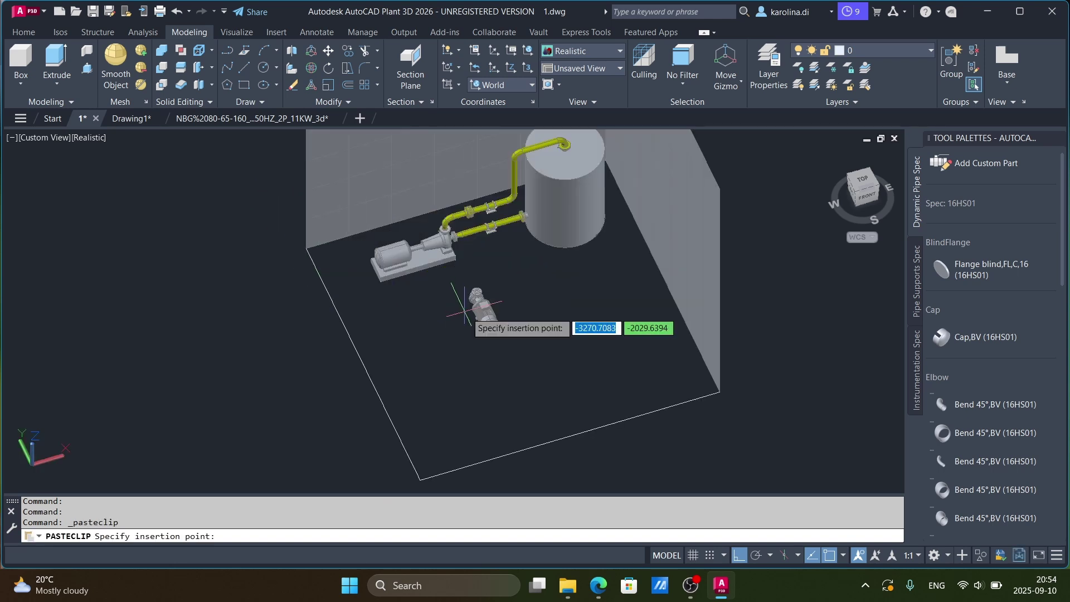
scroll(413, 277, up, 4)
scroll(414, 277, down, 4)
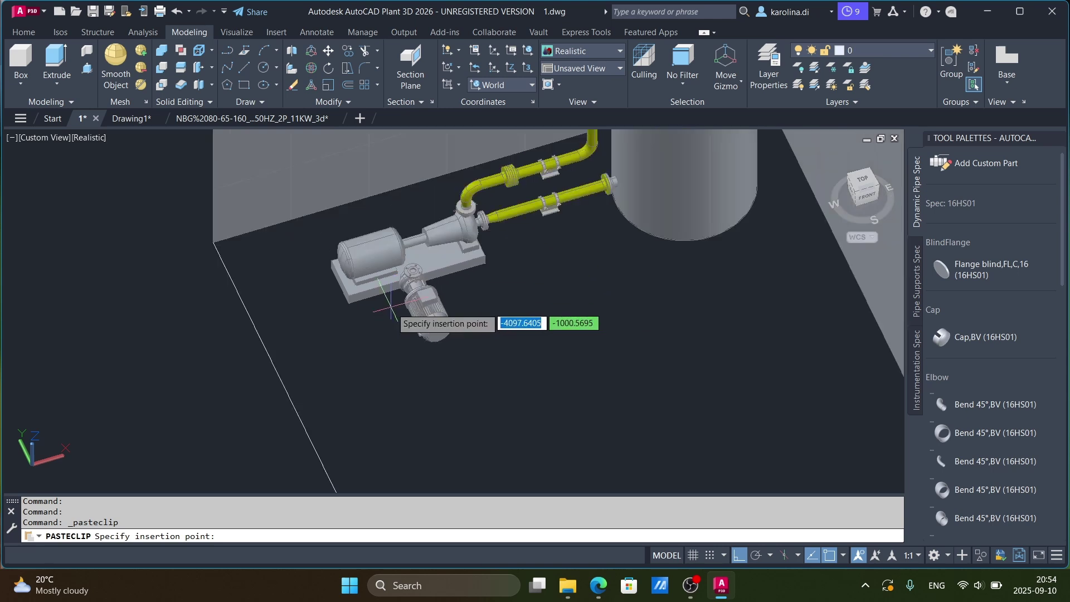
click(495, 341)
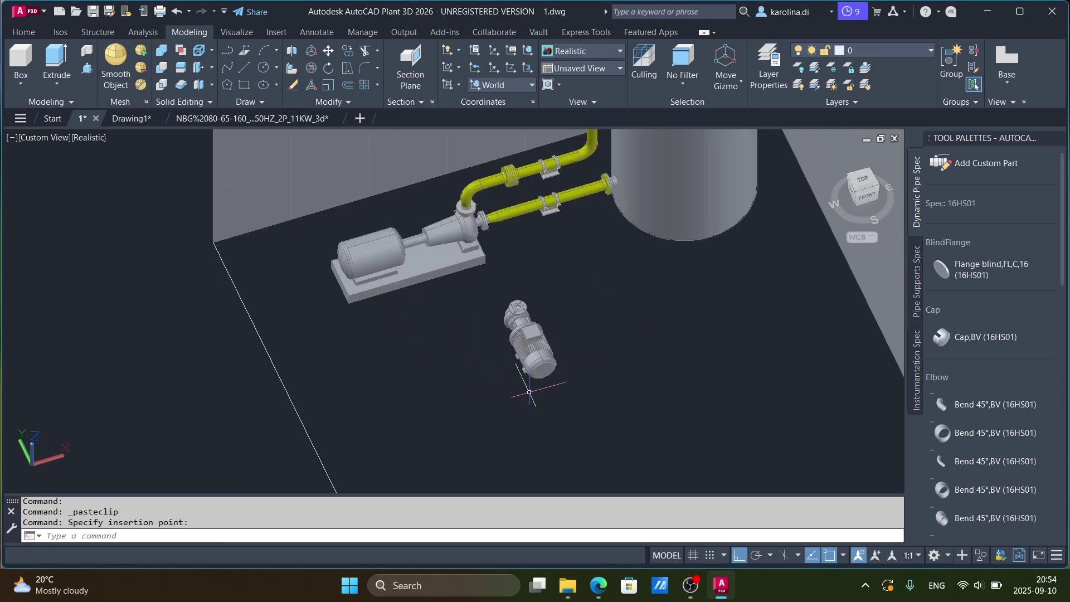
Step: Use 3D Rotate on the whole pasted pump to turn it 270 degrees about the vertical Z axis
click(612, 413)
click(490, 298)
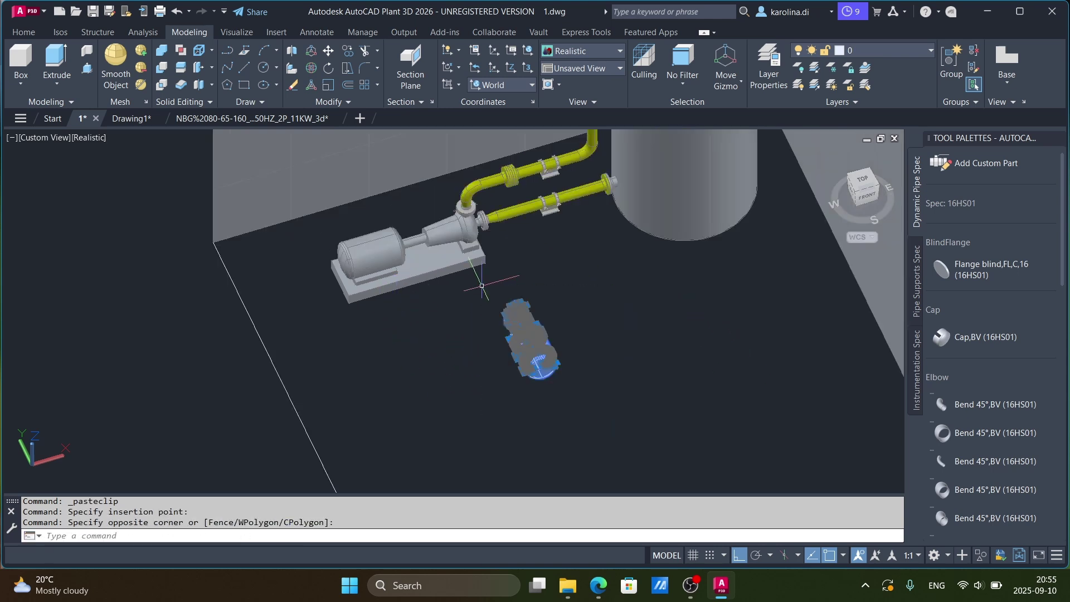
click(328, 84)
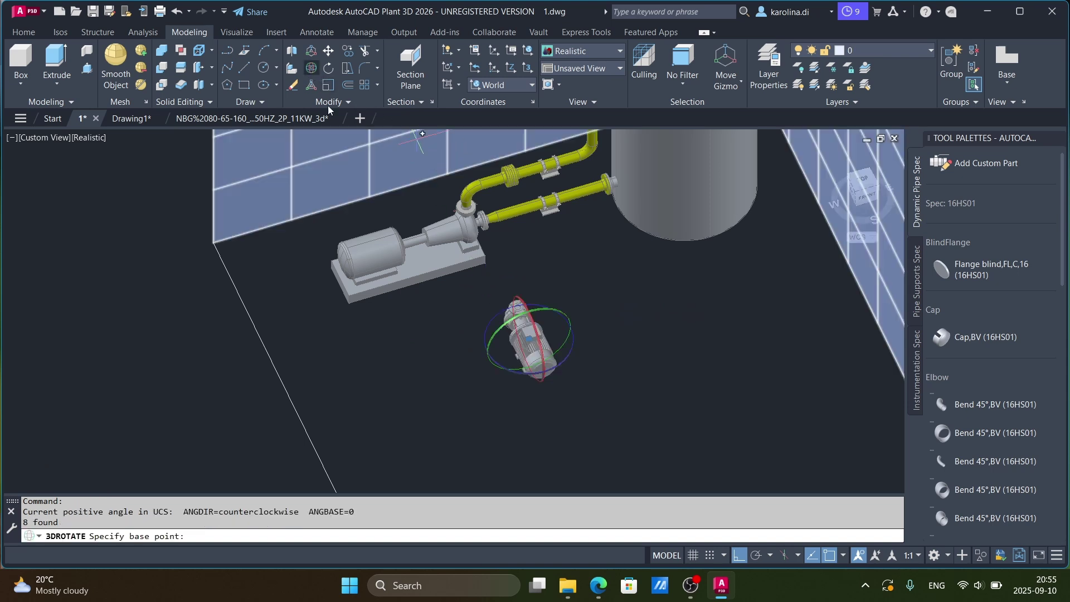
click(570, 355)
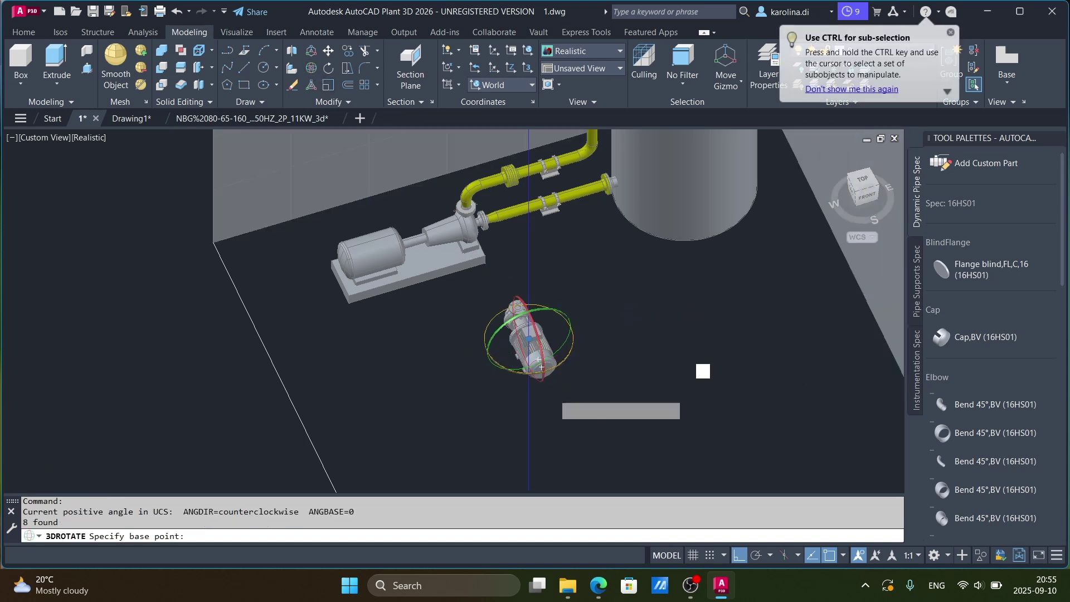
click(582, 446)
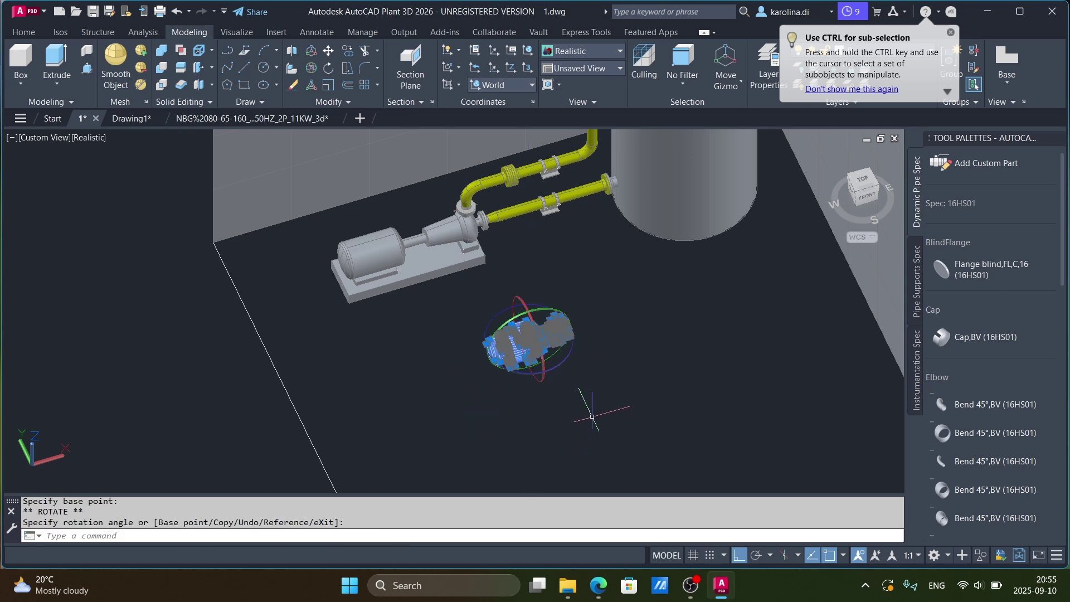
key(Escape)
Step: Convert all solids of the pasted pump to Plant 3D equipment of type Pump, with the insertion base point at the motor's end-face centre
scroll(562, 368, up, 2)
mouse_move(569, 383)
shift+middle_down()
mouse_move(580, 377)
mouse_move(564, 341)
mouse_move(535, 320)
mouse_move(585, 393)
shift+middle_up()
scroll(563, 384, down, 3)
scroll(536, 398, up, 3)
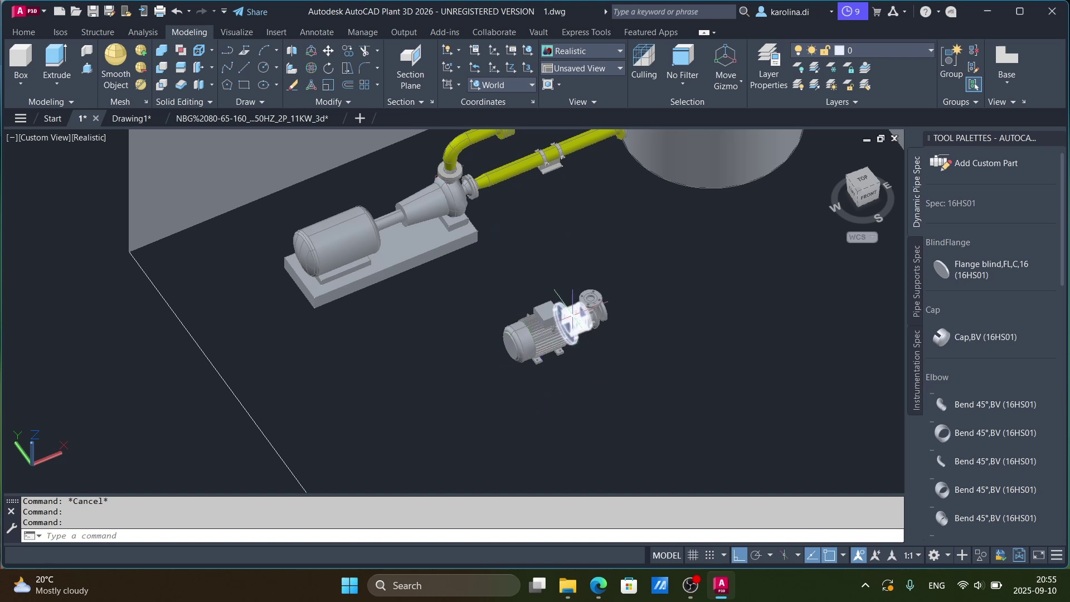
scroll(601, 353, up, 2)
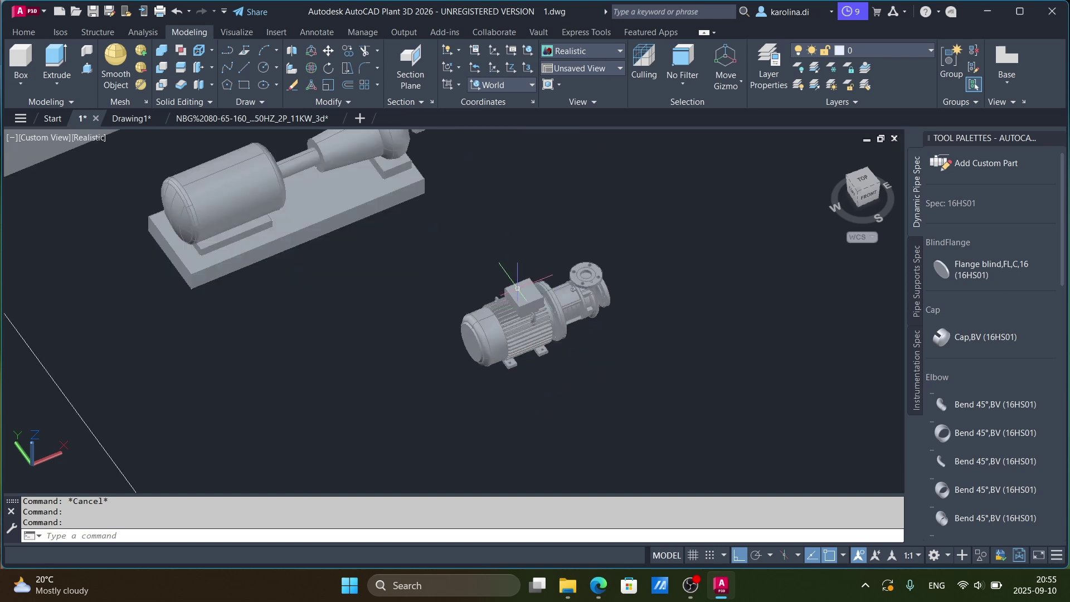
click(693, 427)
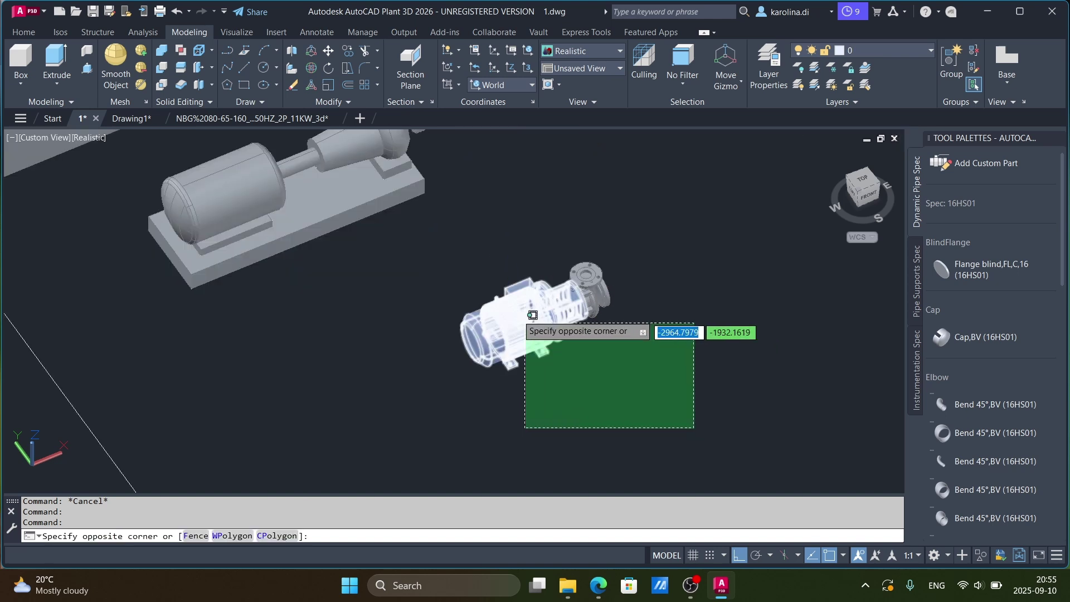
click(408, 246)
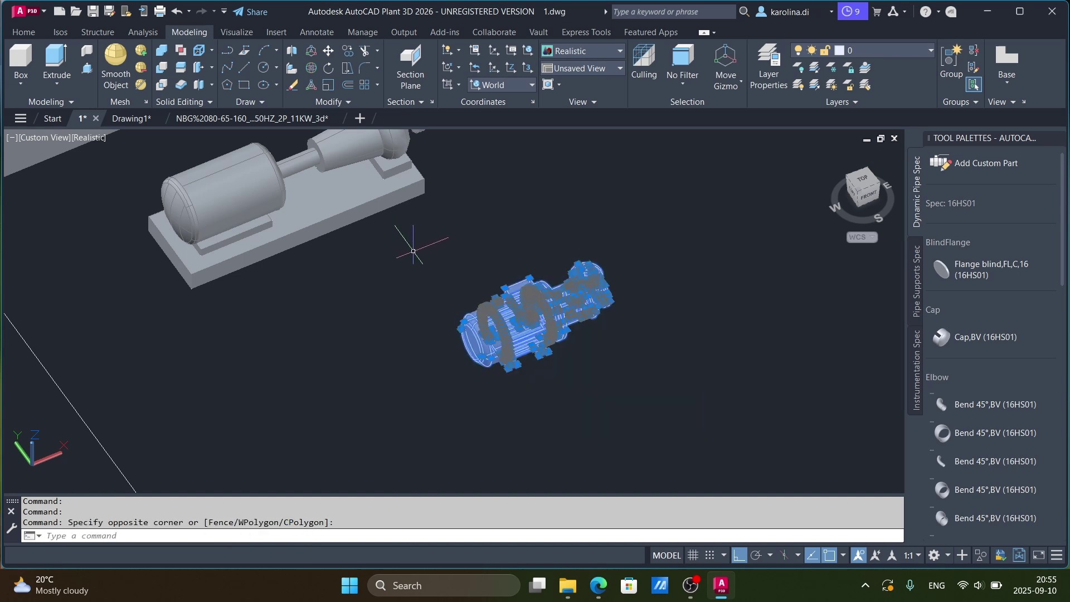
click(21, 32)
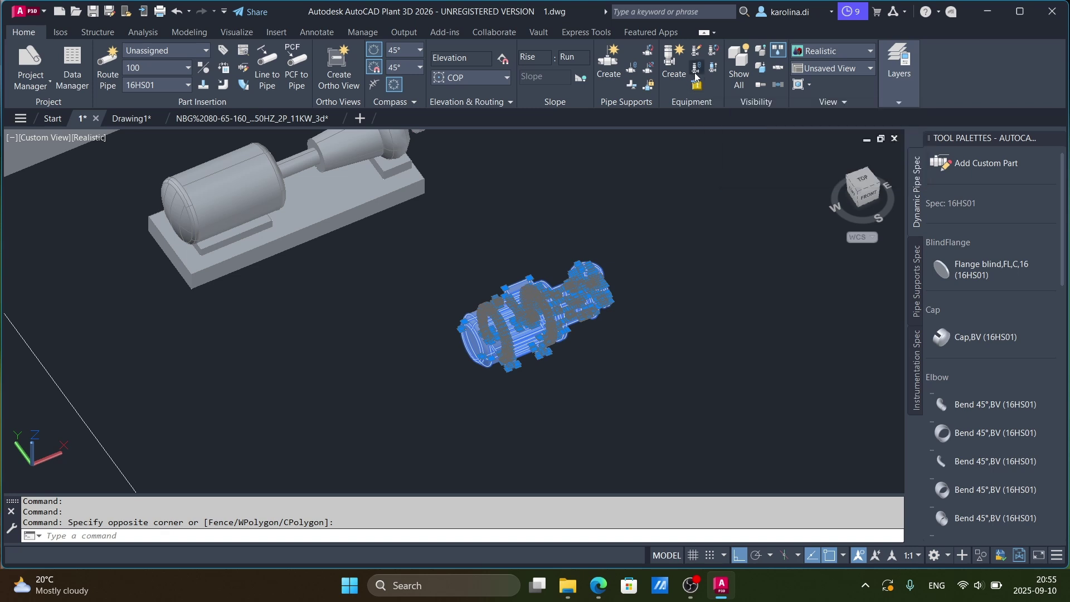
click(715, 50)
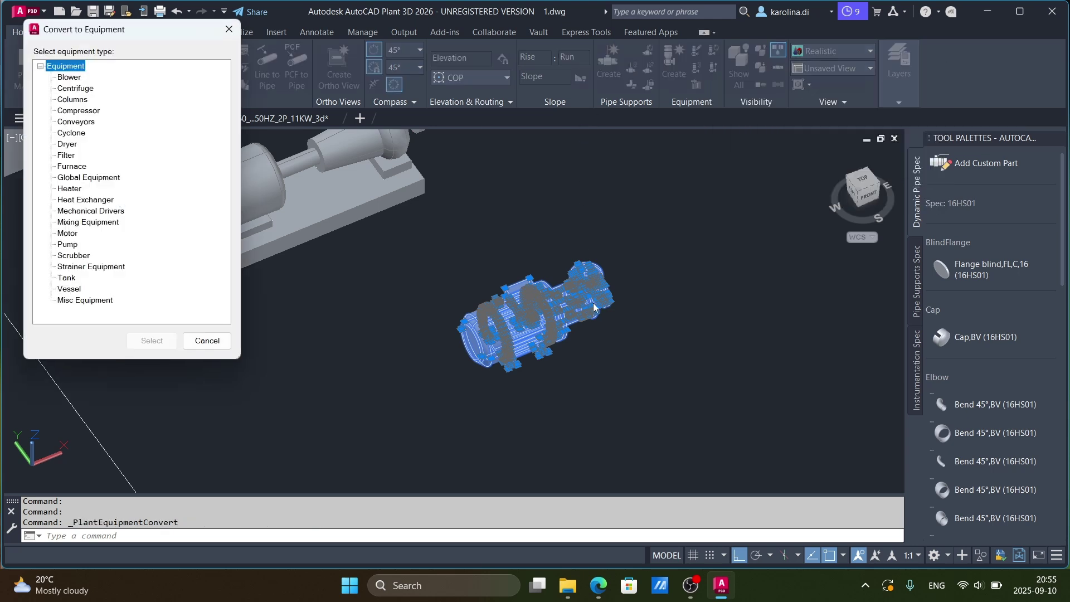
click(78, 247)
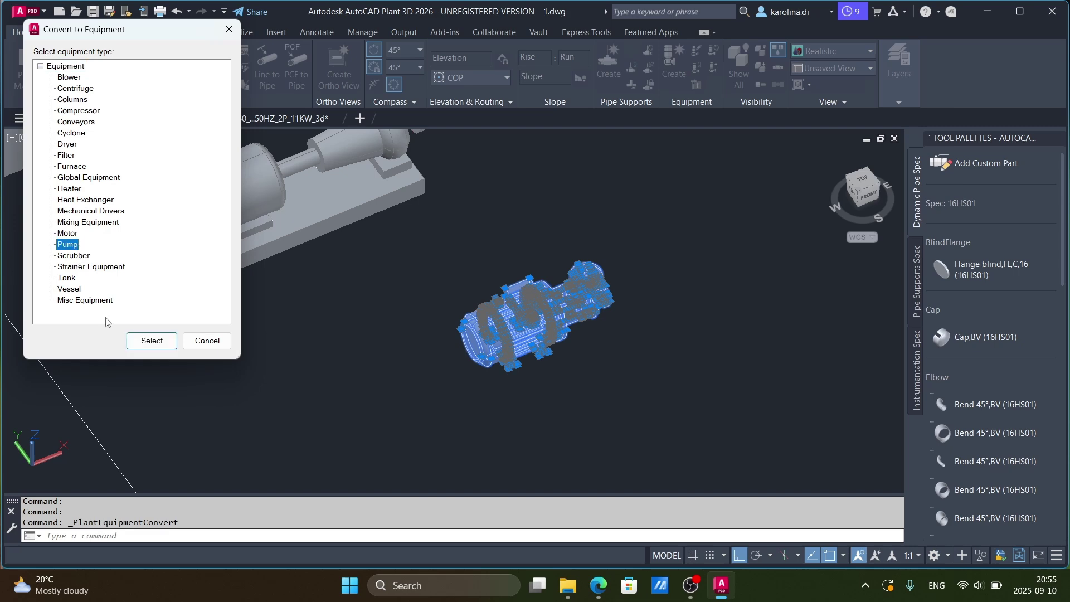
click(161, 341)
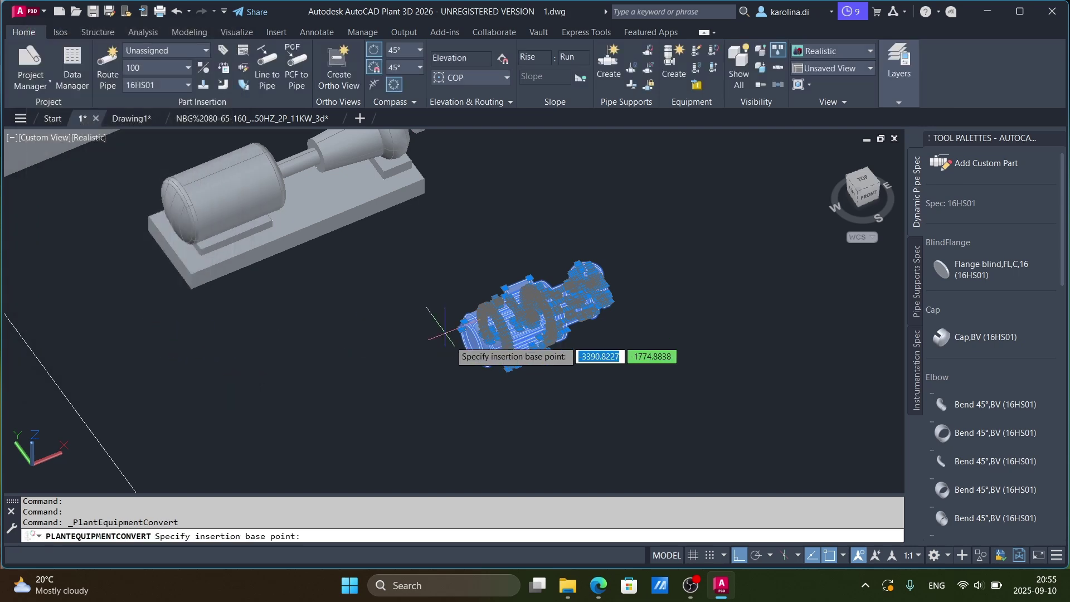
scroll(472, 342, up, 4)
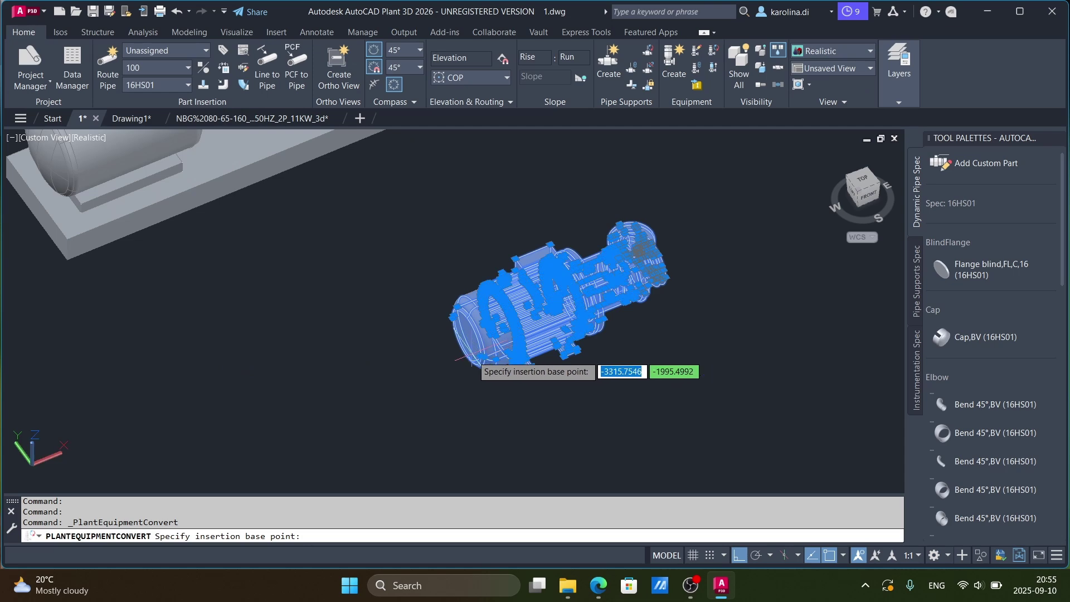
click(466, 328)
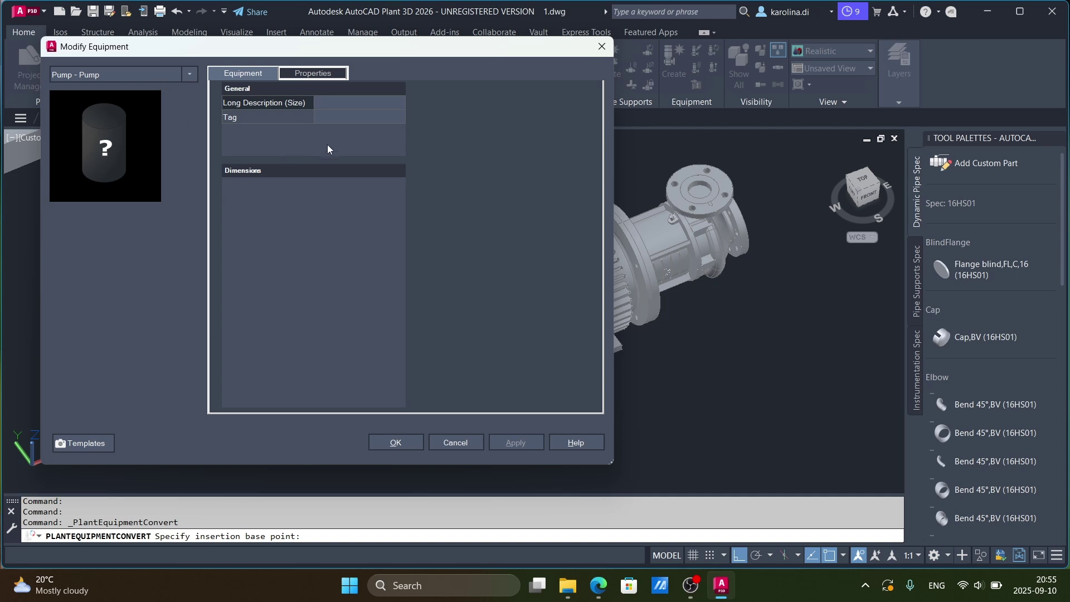
Step: Assign the converted pump a tag with type P and number 1, and accept the equipment settings
click(336, 118)
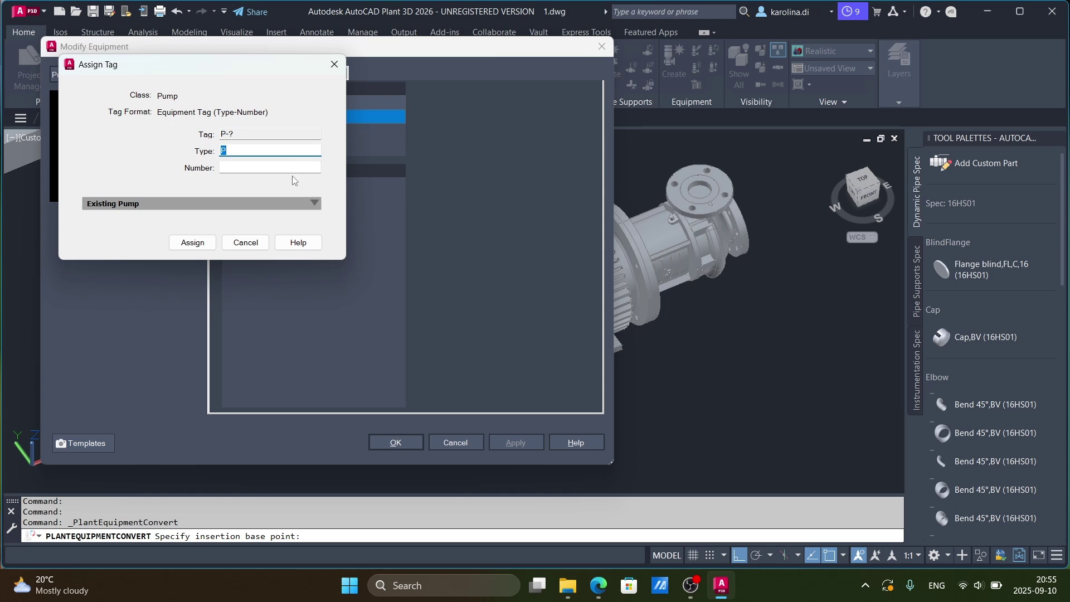
click(239, 167)
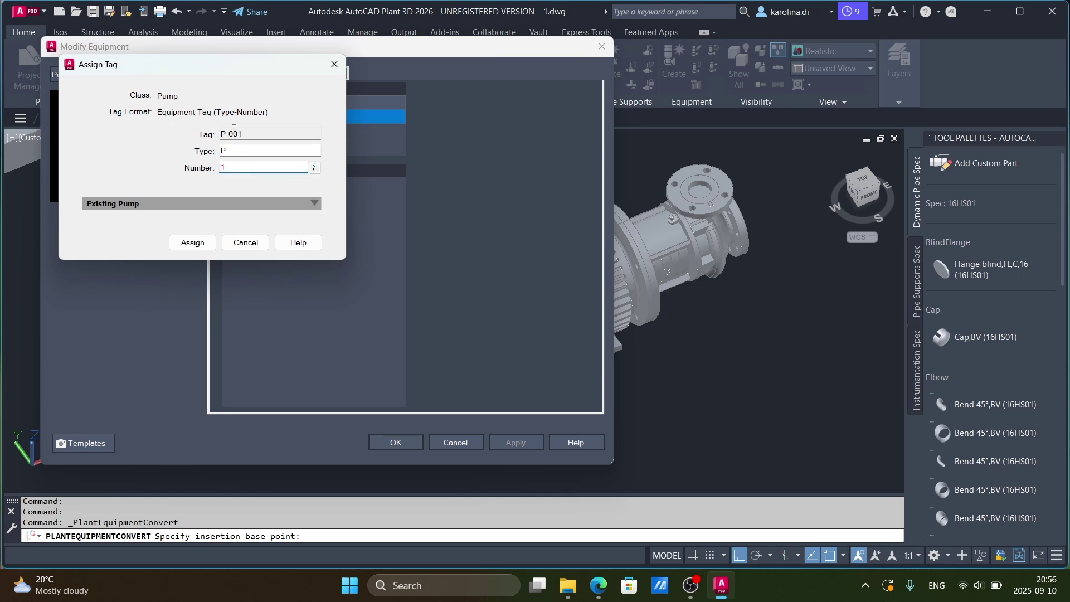
click(194, 242)
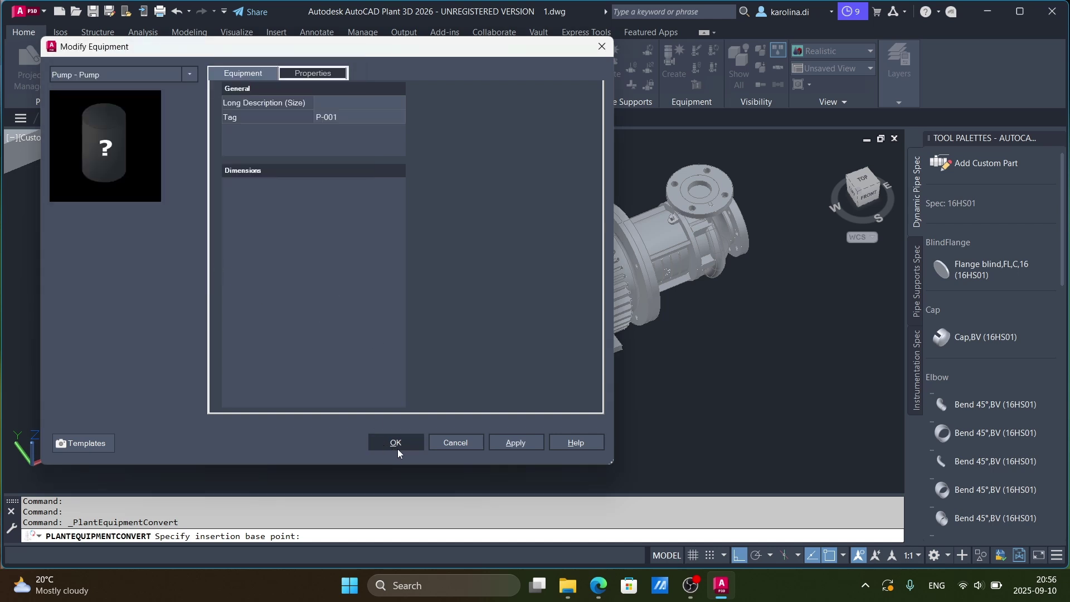
click(395, 443)
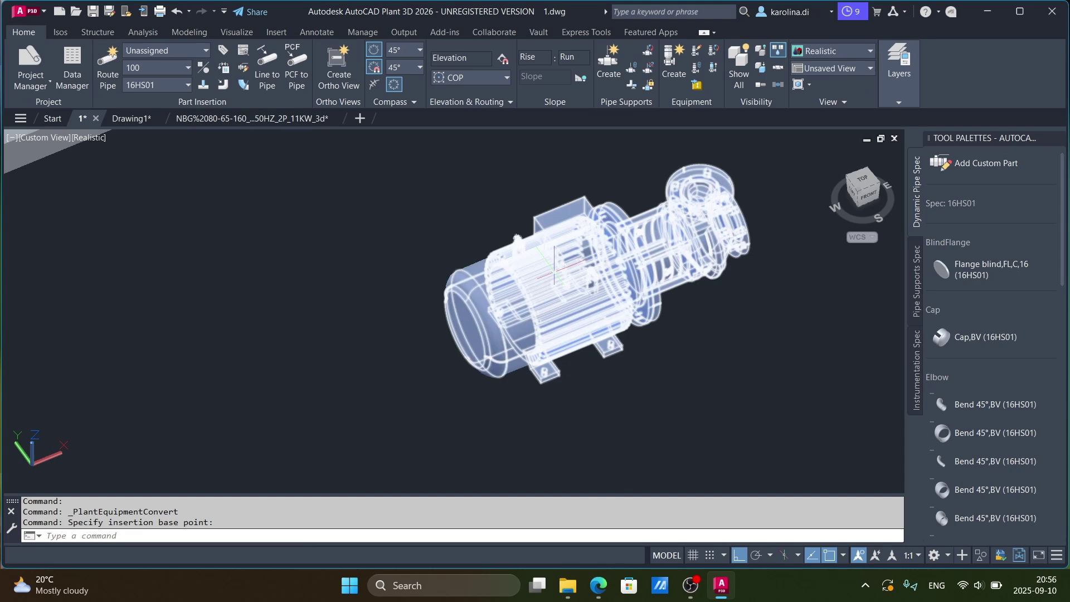
Step: Add a nozzle to the converted pump at the centre of the discharge flange's upper face, pointing straight up
scroll(490, 385, down, 2)
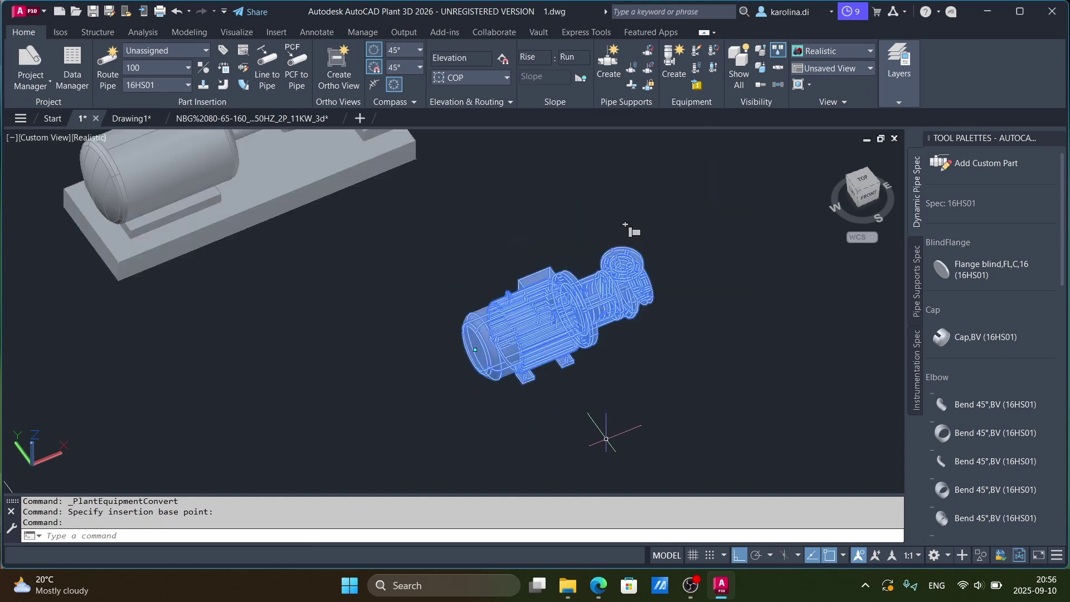
scroll(630, 228, down, 3)
scroll(613, 268, up, 5)
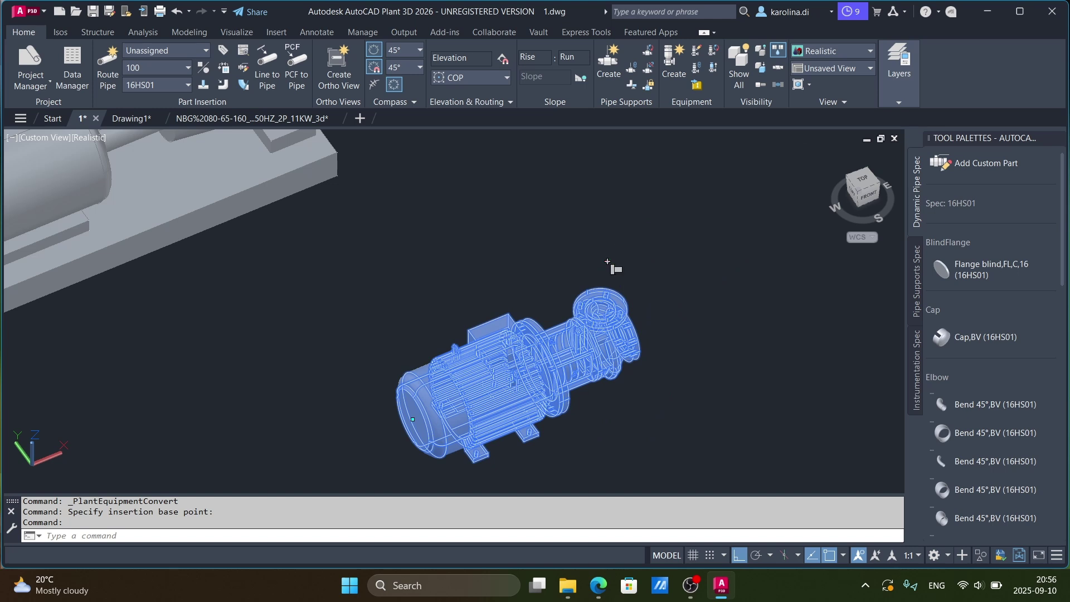
click(607, 262)
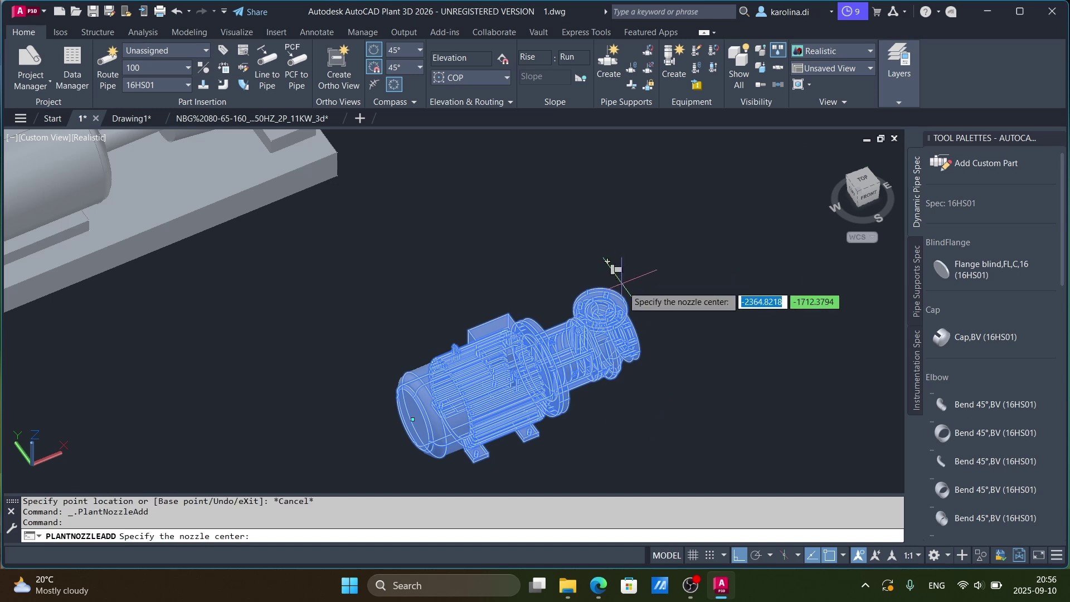
scroll(624, 294, up, 3)
scroll(602, 229, down, 2)
shift+middle_drag(609, 244, 386, 363)
scroll(549, 312, up, 5)
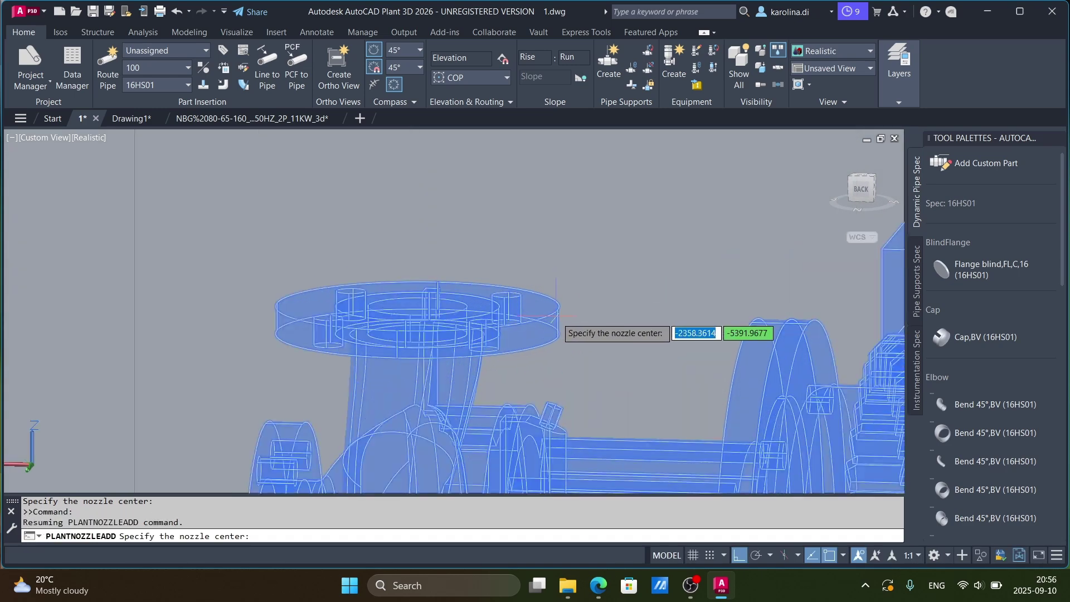
scroll(538, 316, down, 5)
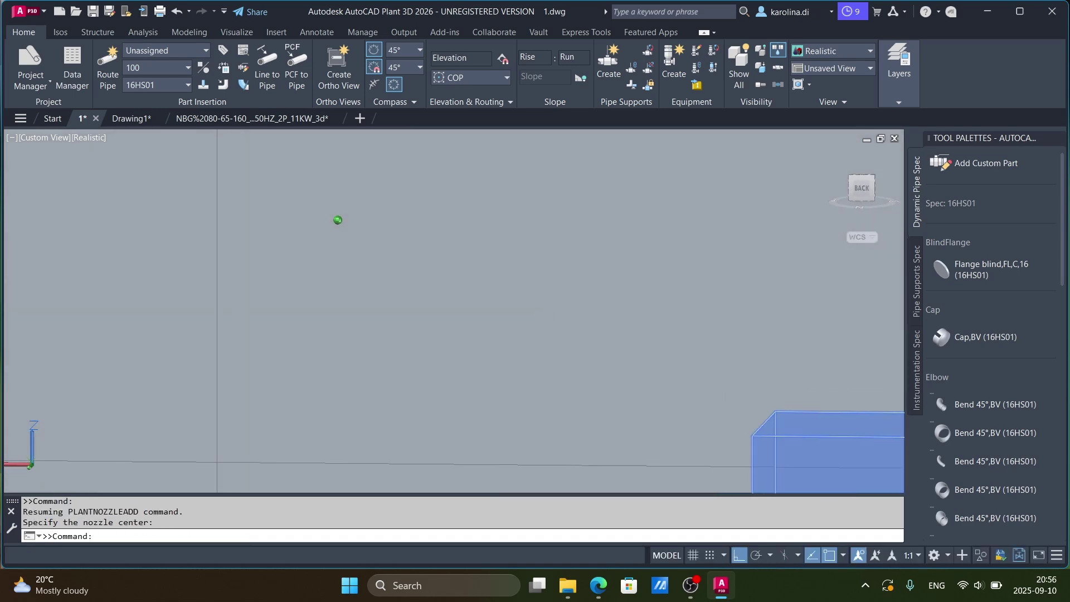
scroll(575, 259, down, 1)
scroll(517, 329, up, 3)
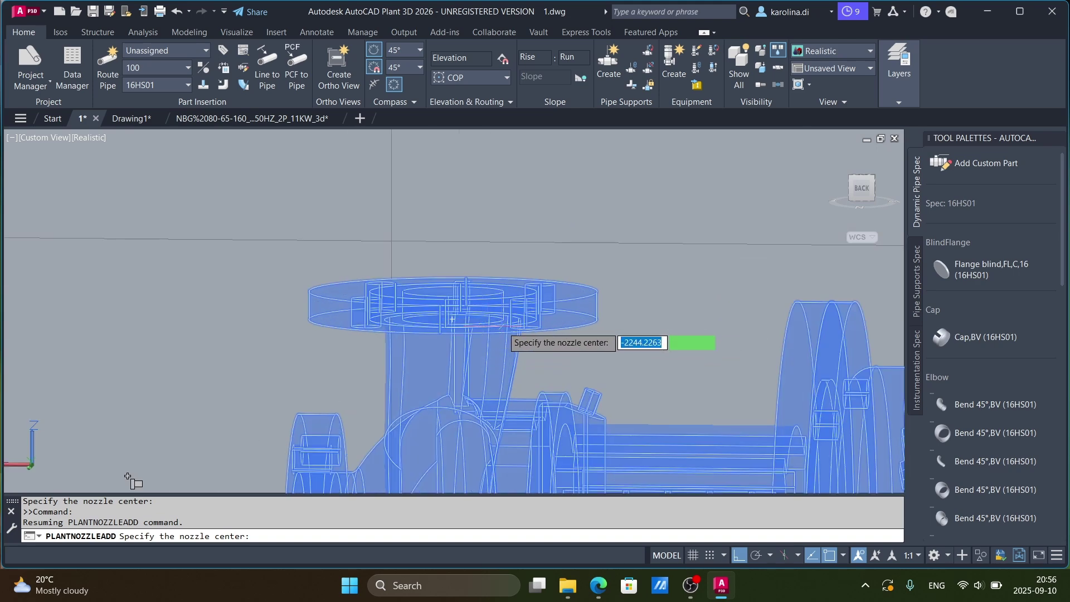
mouse_move(500, 324)
shift+middle_down()
mouse_move(500, 338)
mouse_move(502, 328)
shift+middle_up()
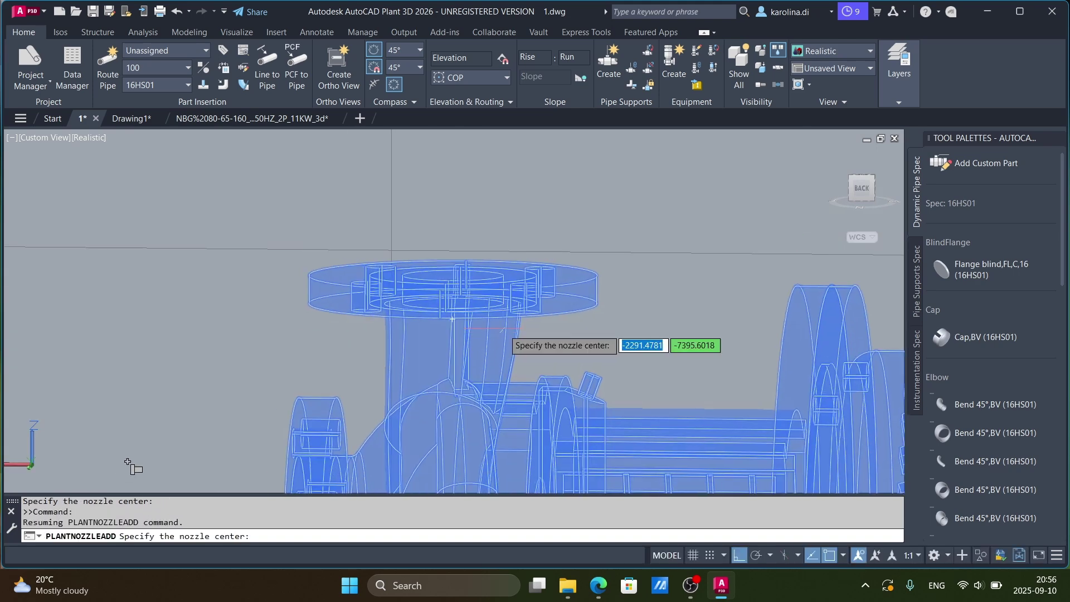
click(453, 274)
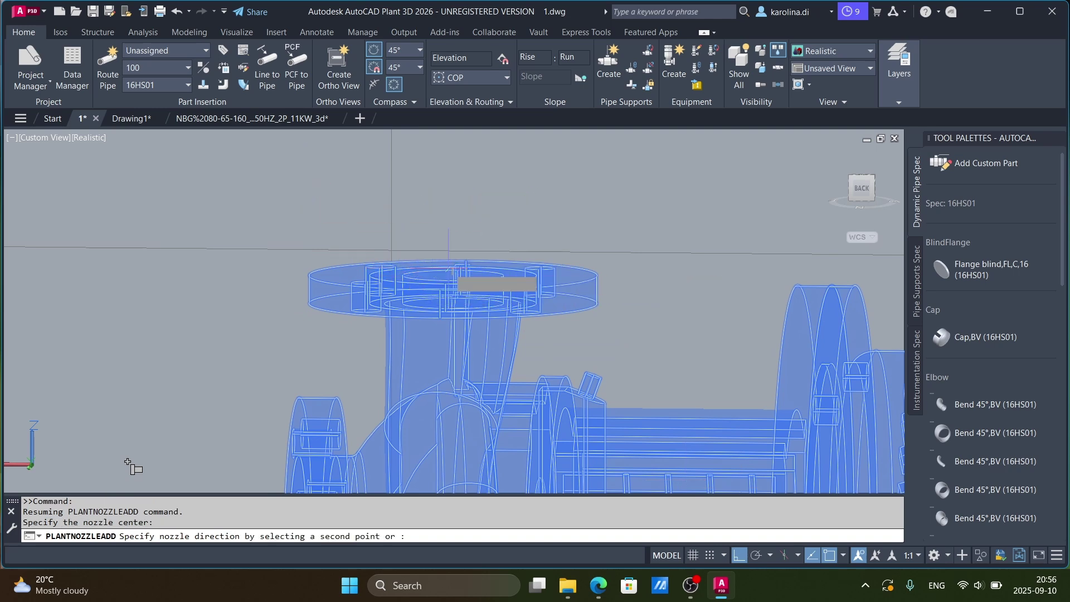
click(469, 178)
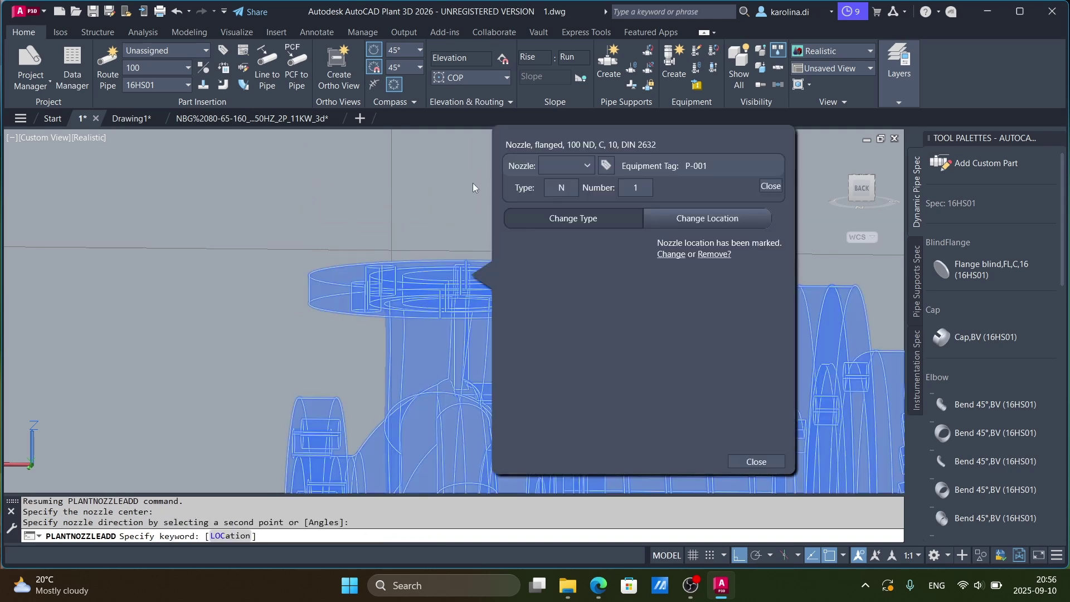
Step: Set the new nozzle to size 65 mm and pressure class 16, choosing "Nozzle, flanged, 65 ND, C, 16, DIN 2633"
click(593, 219)
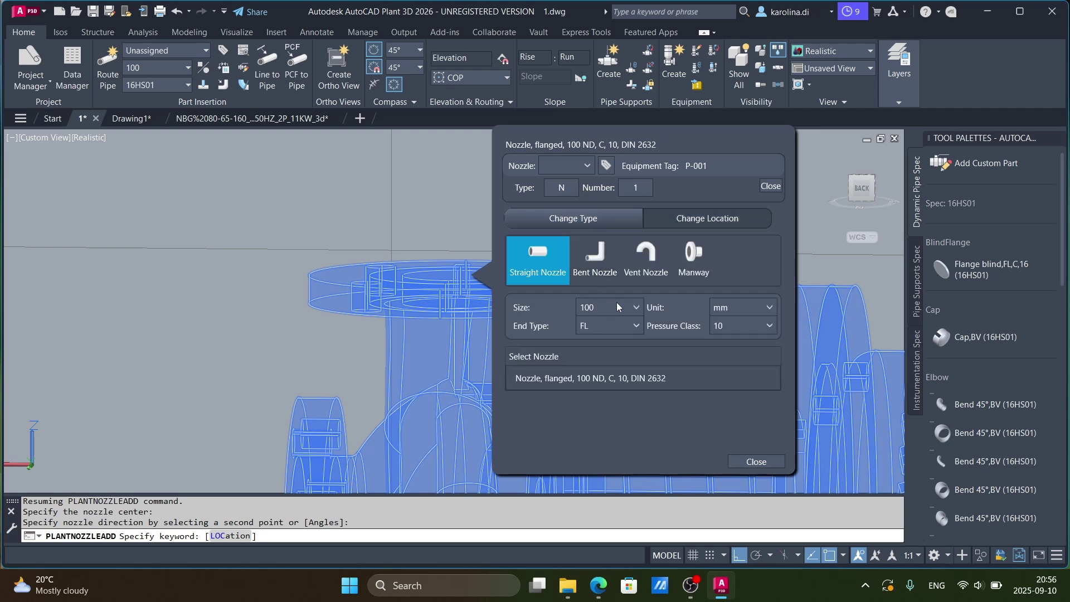
click(637, 307)
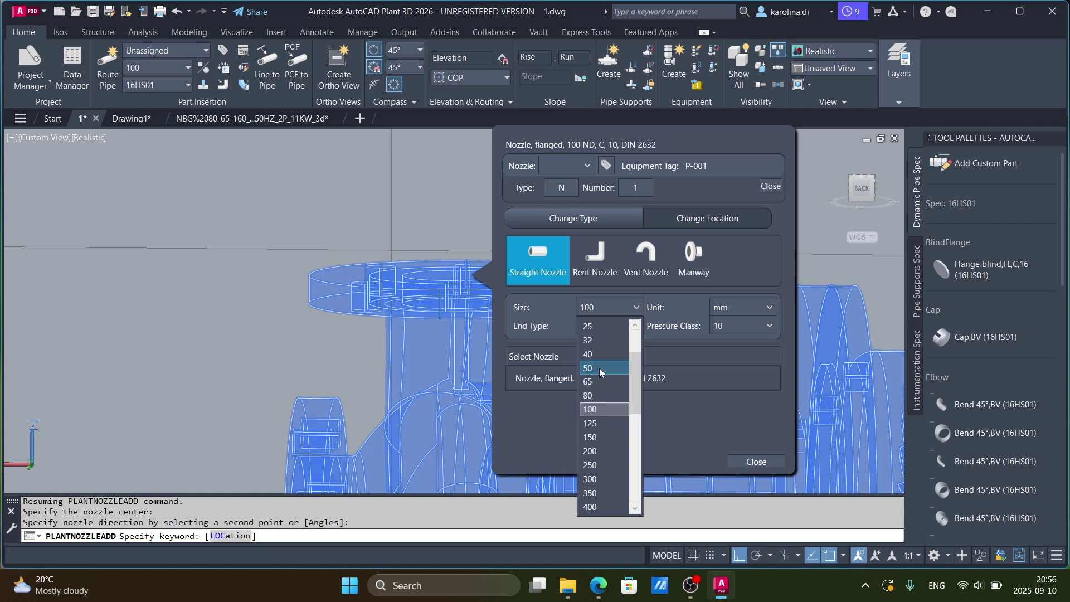
scroll(596, 343, up, 1)
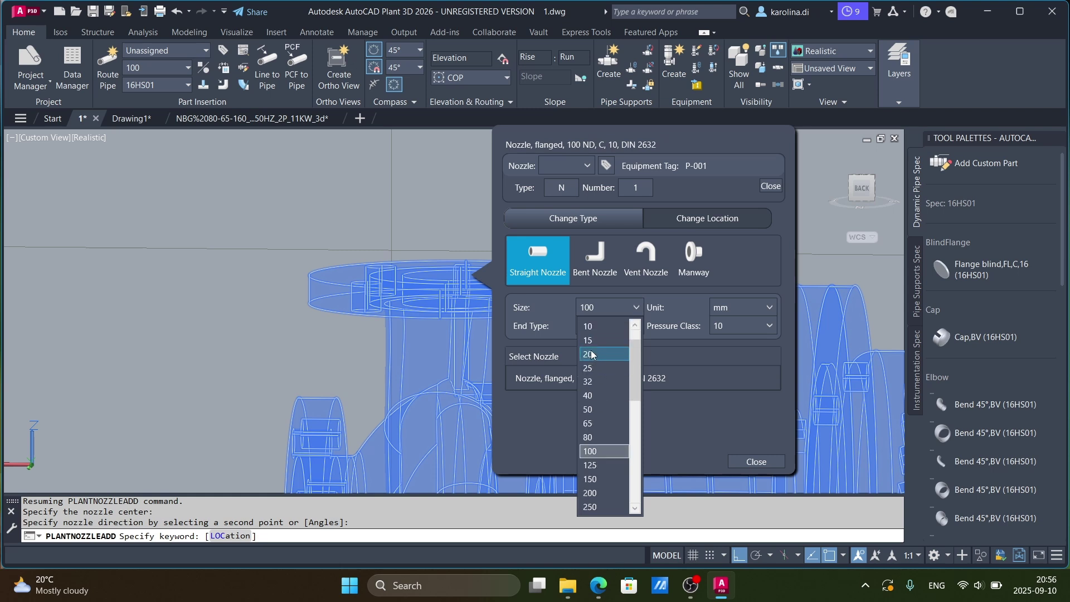
click(594, 424)
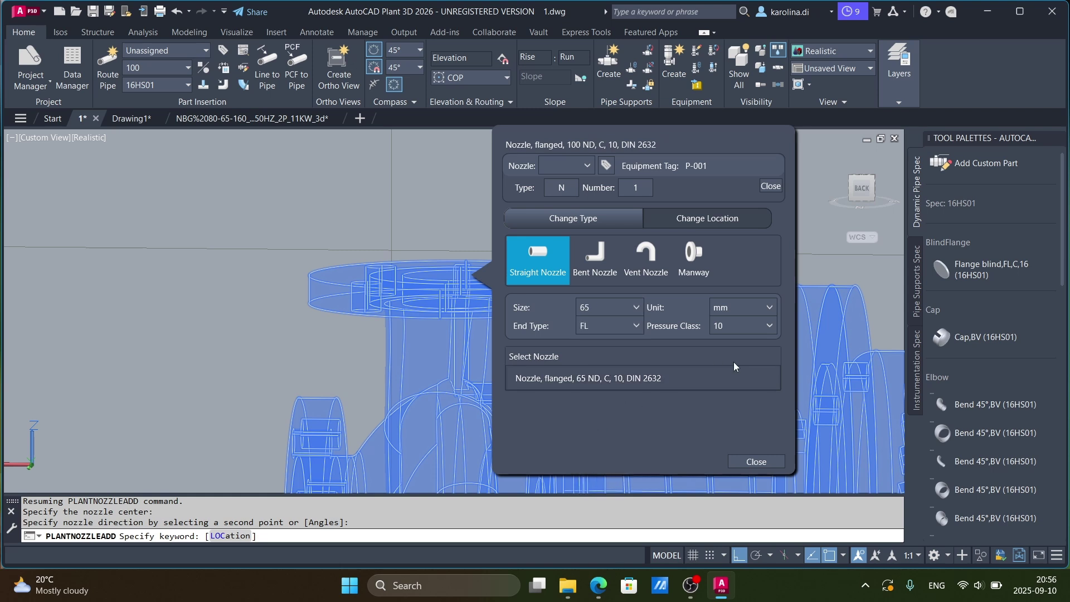
click(767, 325)
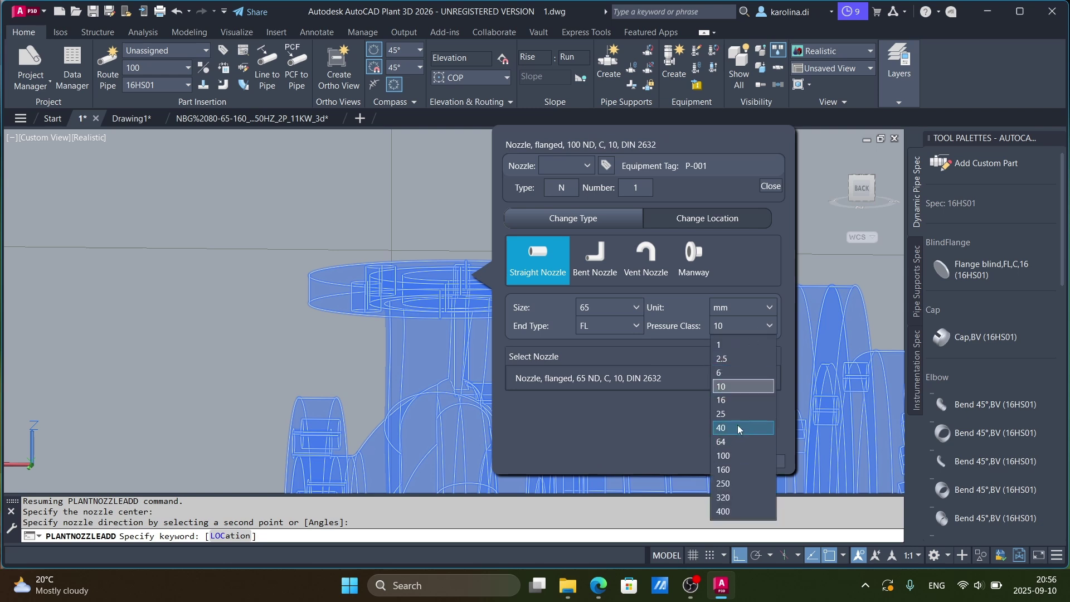
click(736, 401)
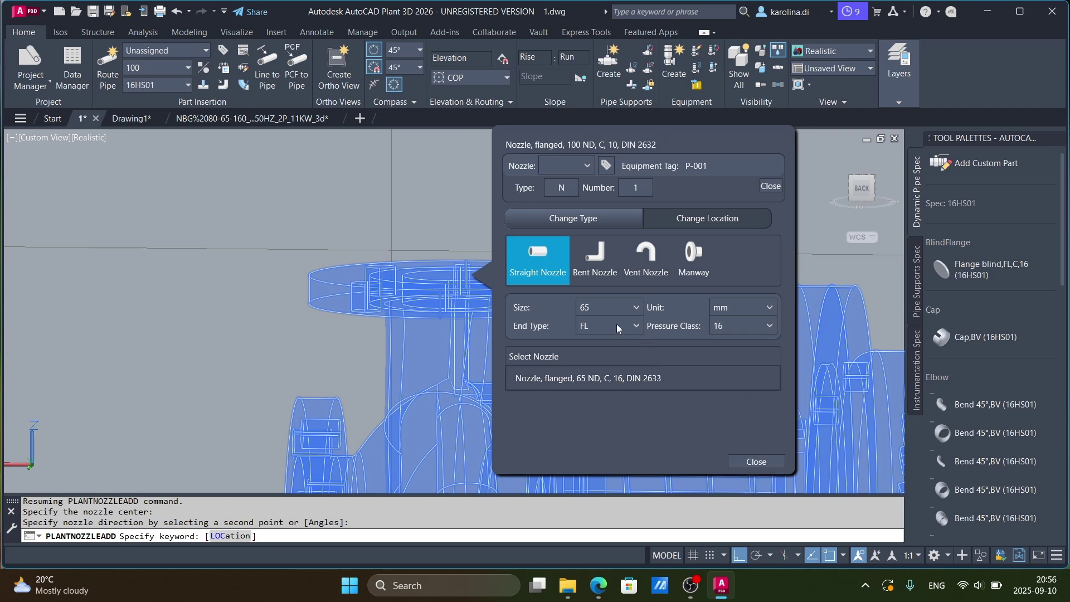
click(603, 384)
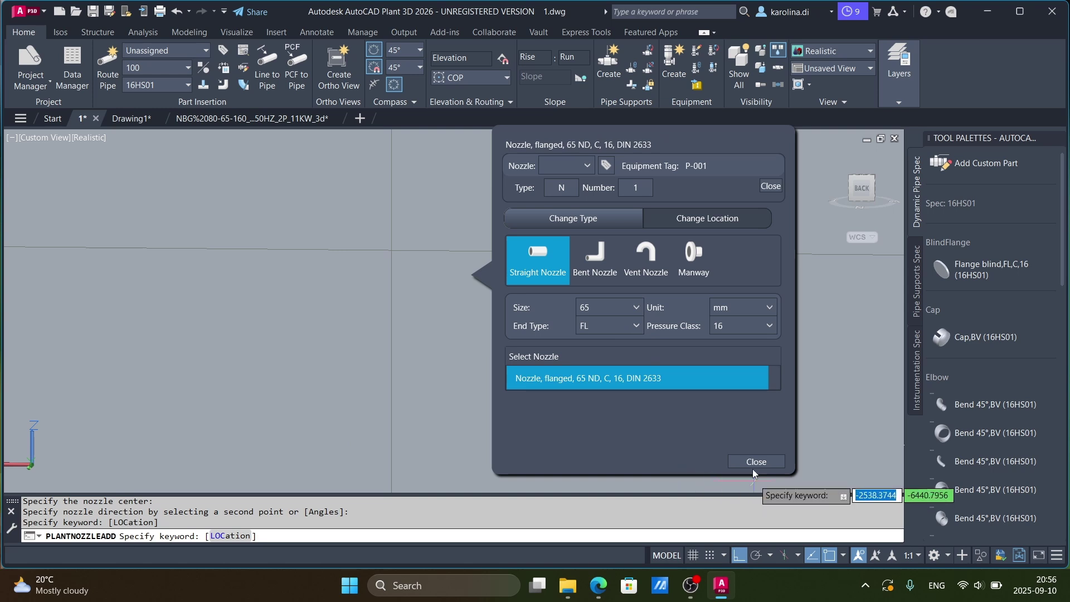
click(752, 462)
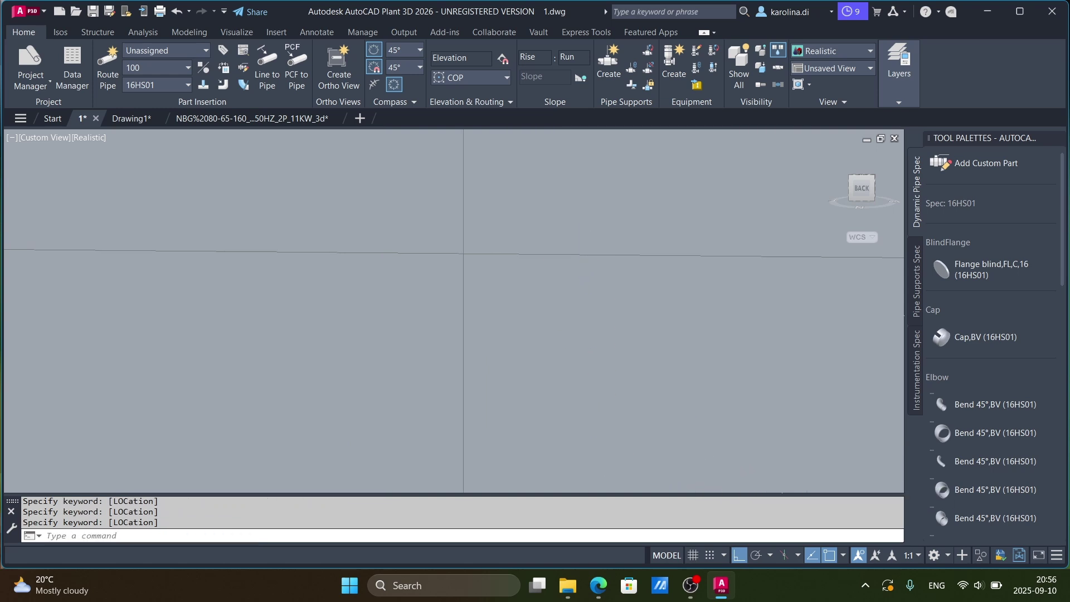
Step: Add a second nozzle to the converted pump at the centre of the suction flange's outer face, pointing horizontally away from the pump
scroll(580, 267, down, 5)
scroll(521, 372, down, 1)
scroll(596, 292, up, 1)
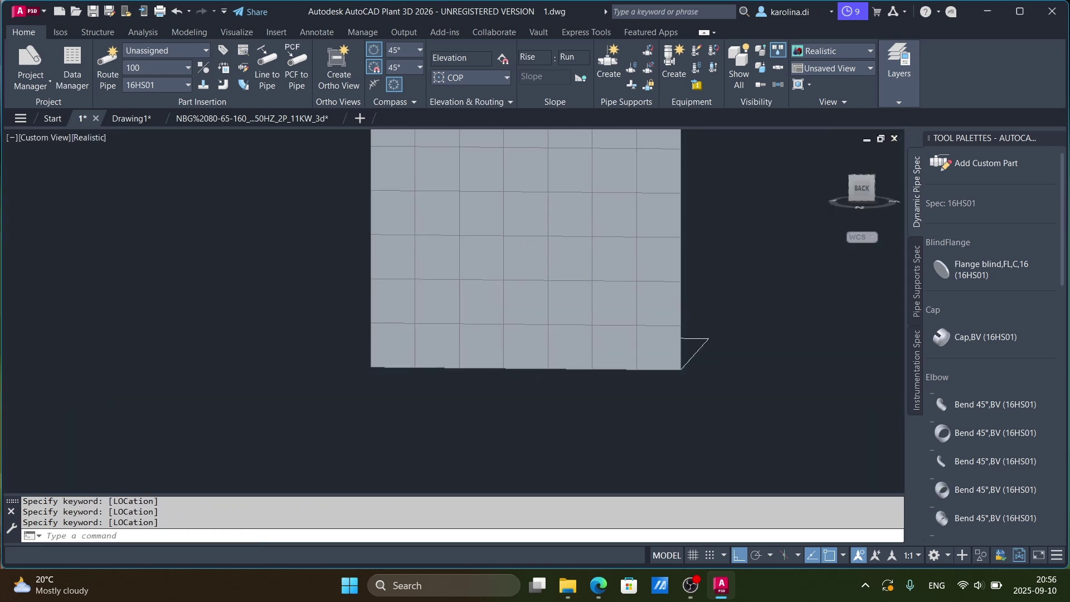
shift+middle_drag(700, 286, 506, 373)
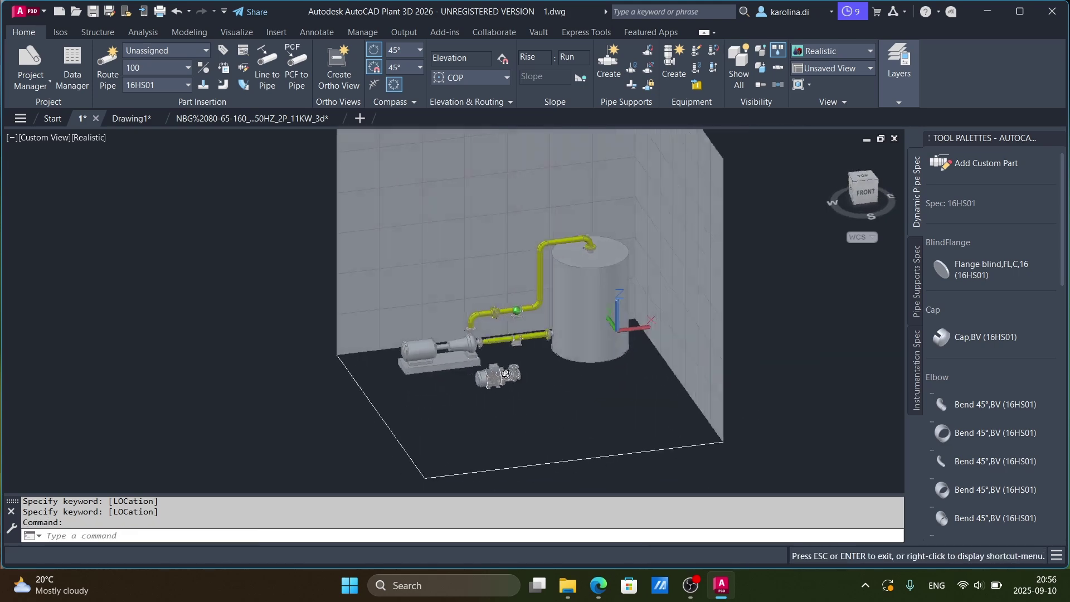
scroll(505, 373, up, 8)
click(544, 415)
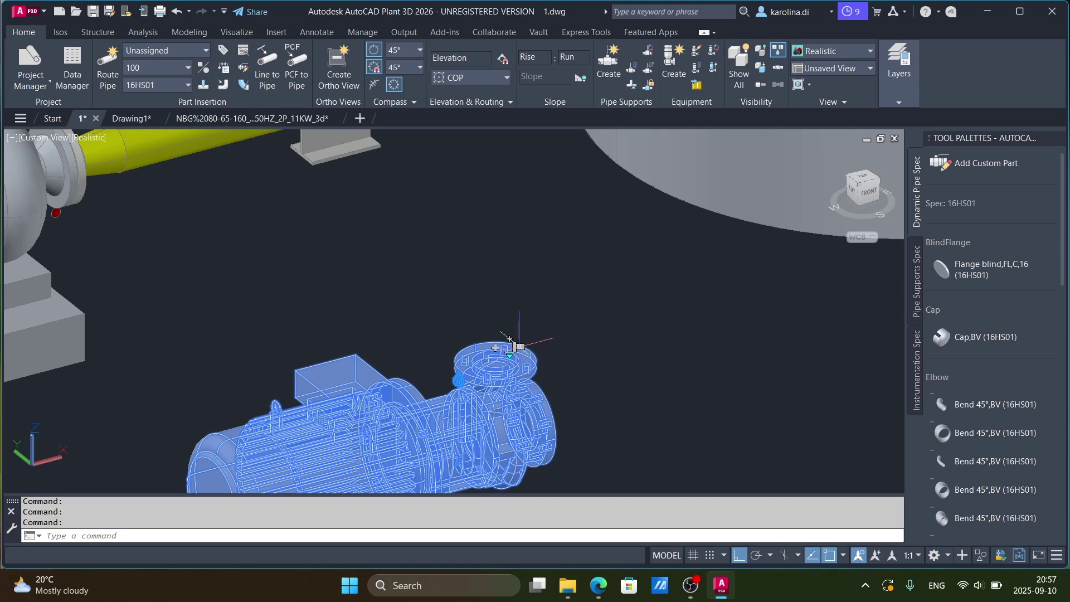
click(495, 348)
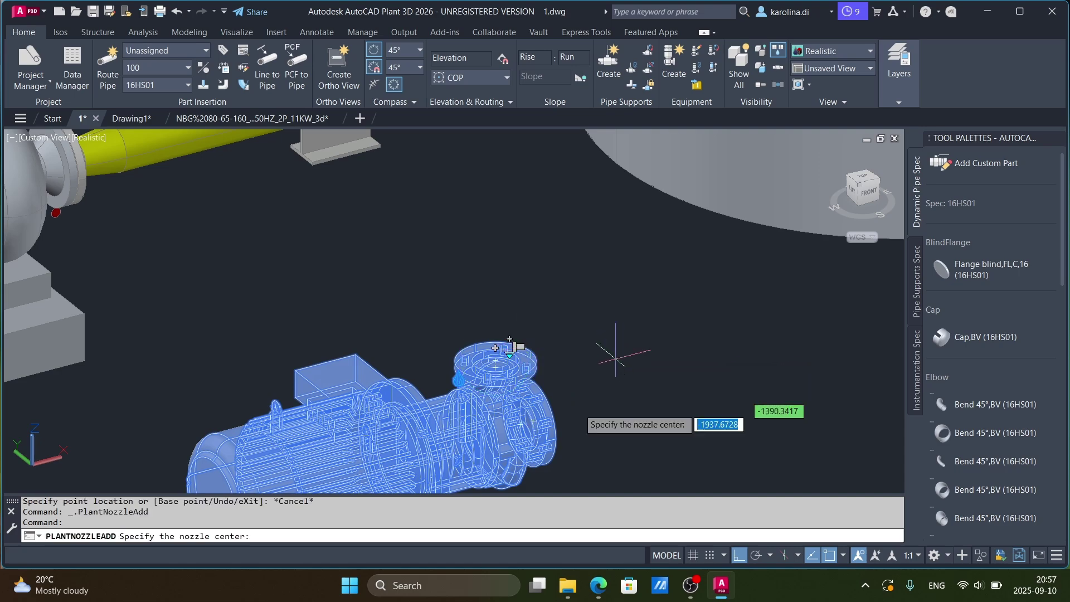
scroll(616, 368, up, 4)
shift+middle_drag(670, 473, 629, 475)
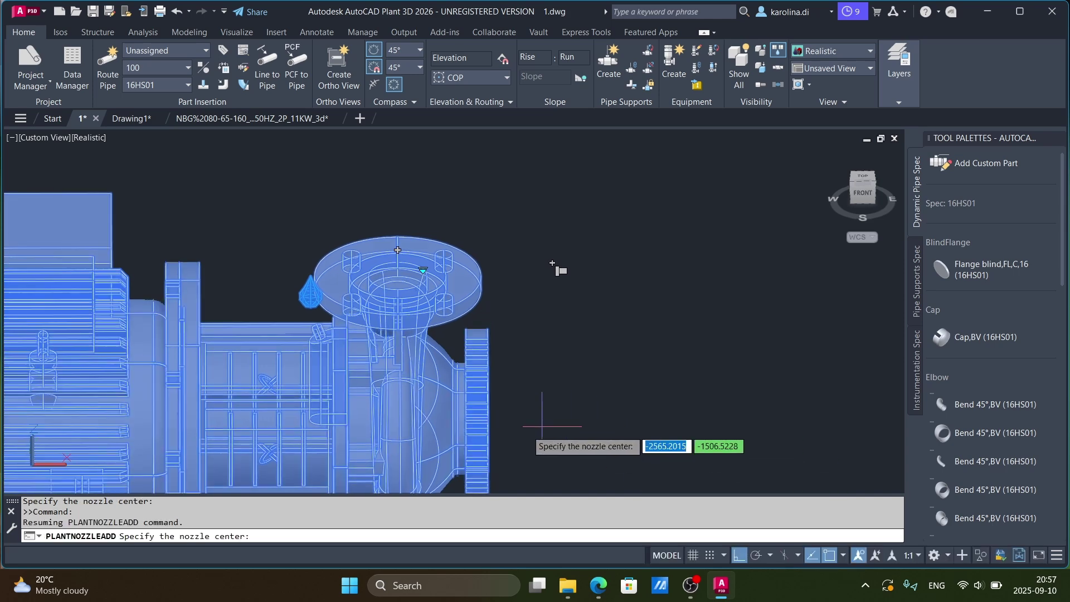
scroll(531, 435, up, 3)
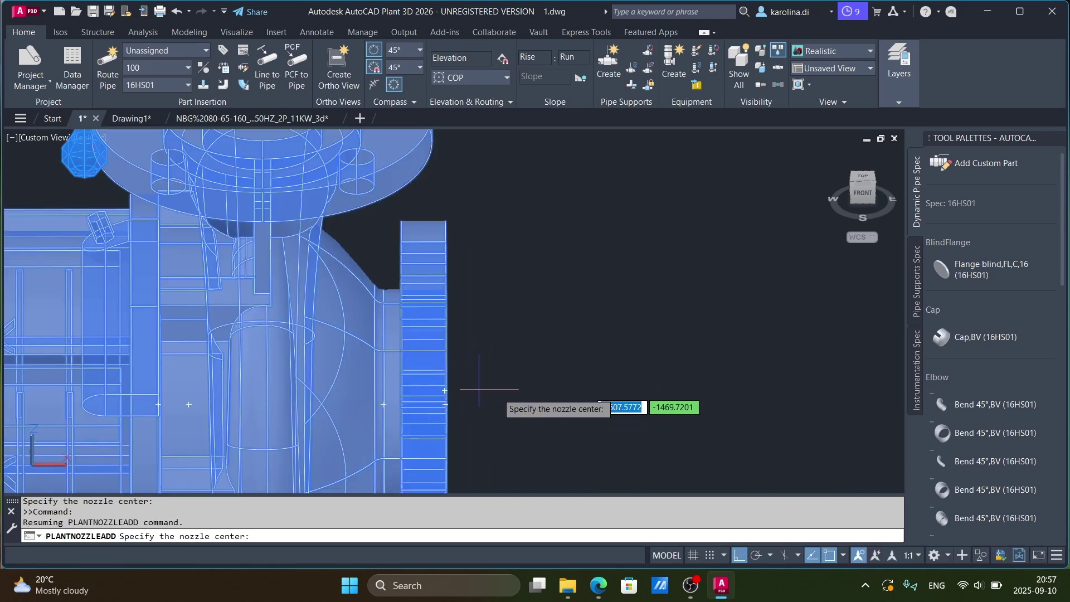
shift+middle_drag(490, 383, 660, 404)
scroll(448, 415, up, 3)
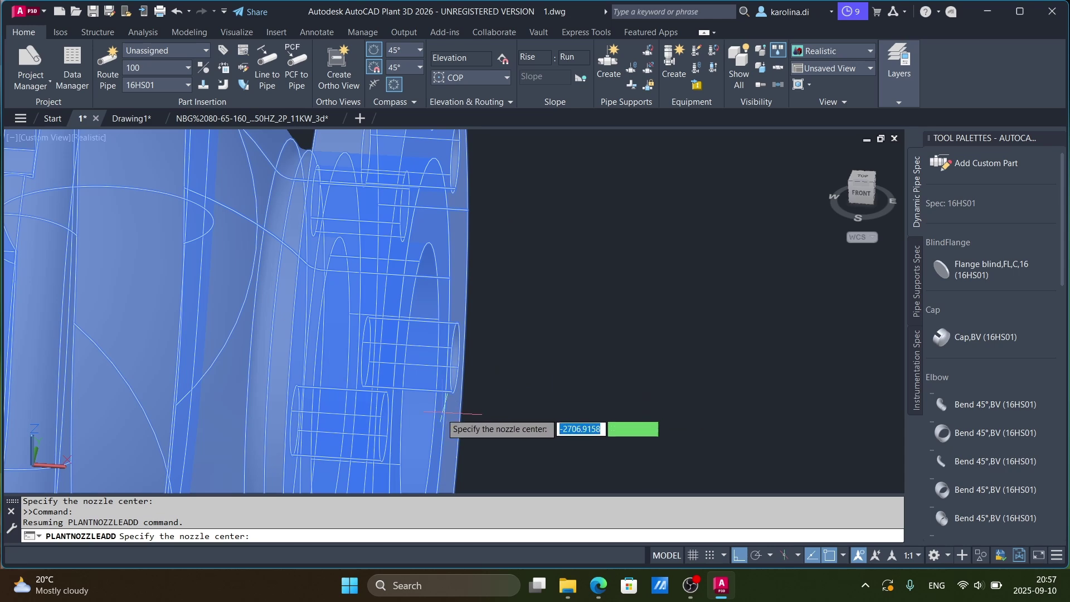
click(419, 392)
click(617, 396)
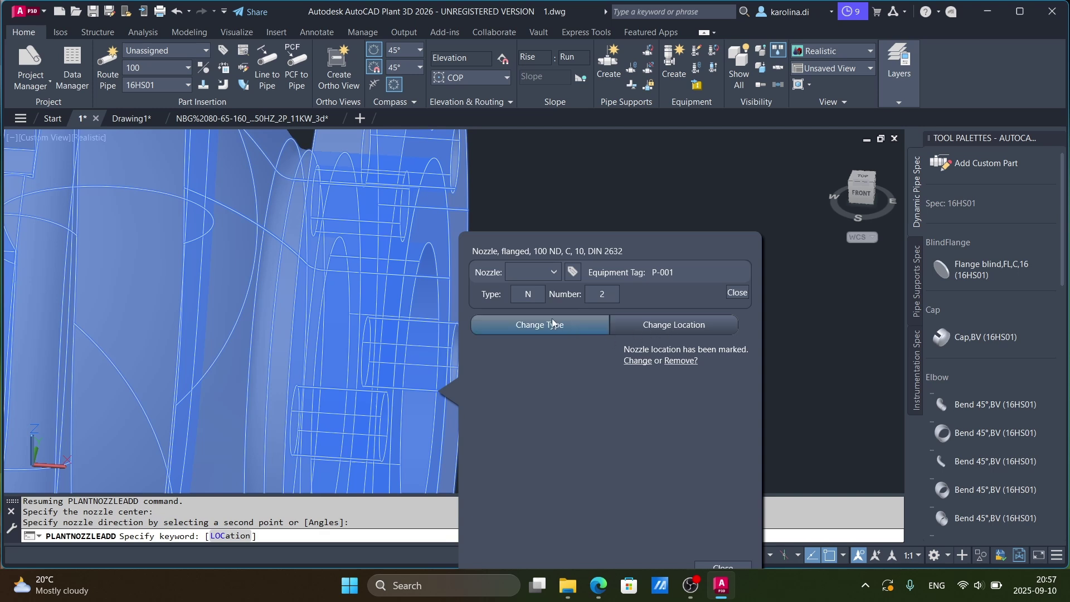
Step: Set the suction nozzle to size 80 mm and pressure class 16, choosing "Nozzle, flanged, 80 ND, C, 16, DIN 2633"
click(546, 334)
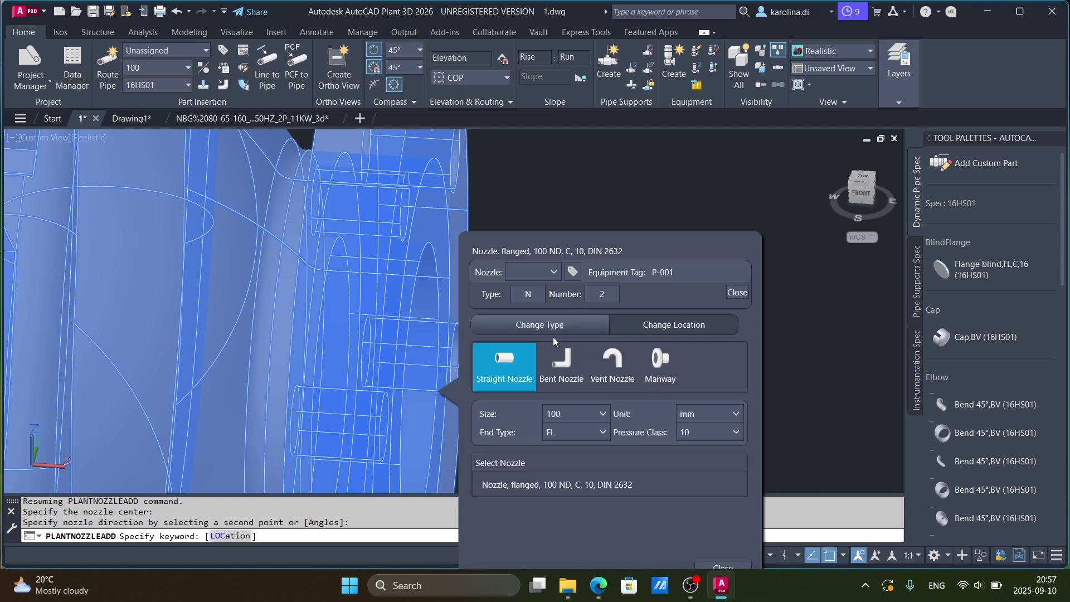
click(603, 417)
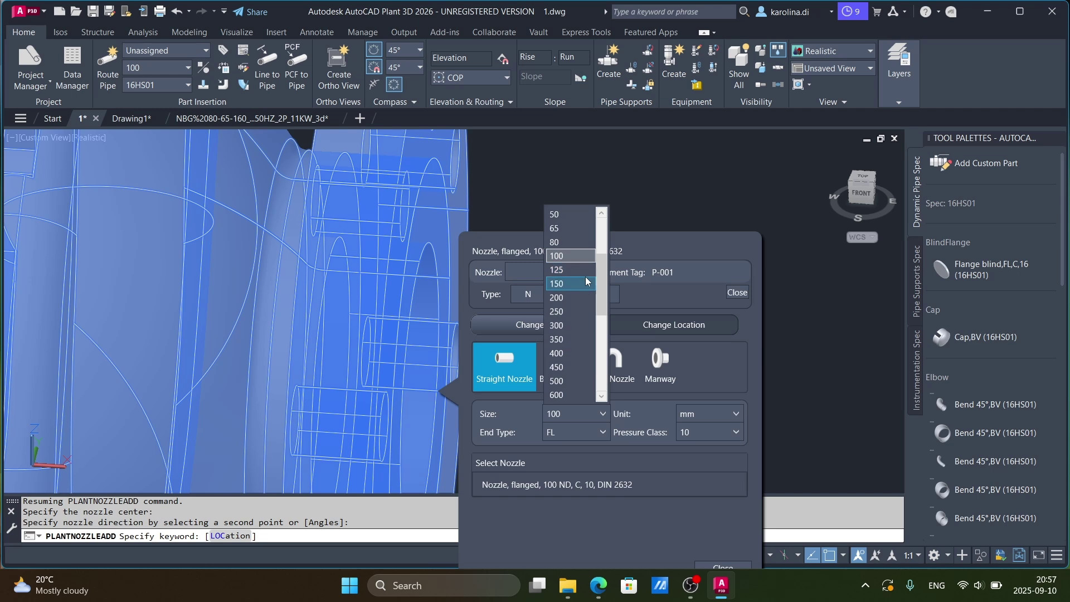
click(581, 242)
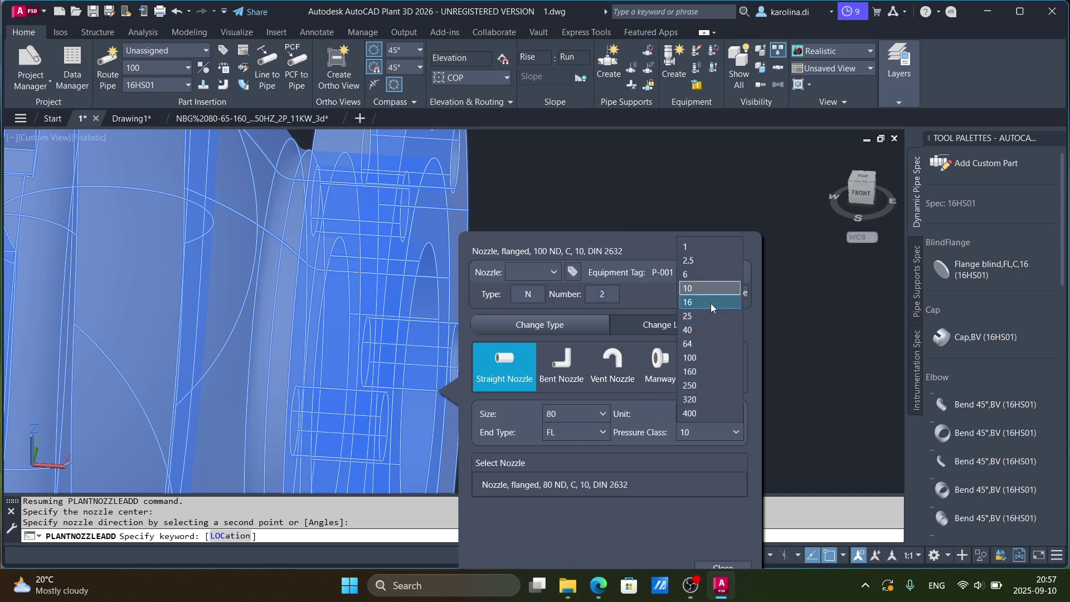
click(711, 303)
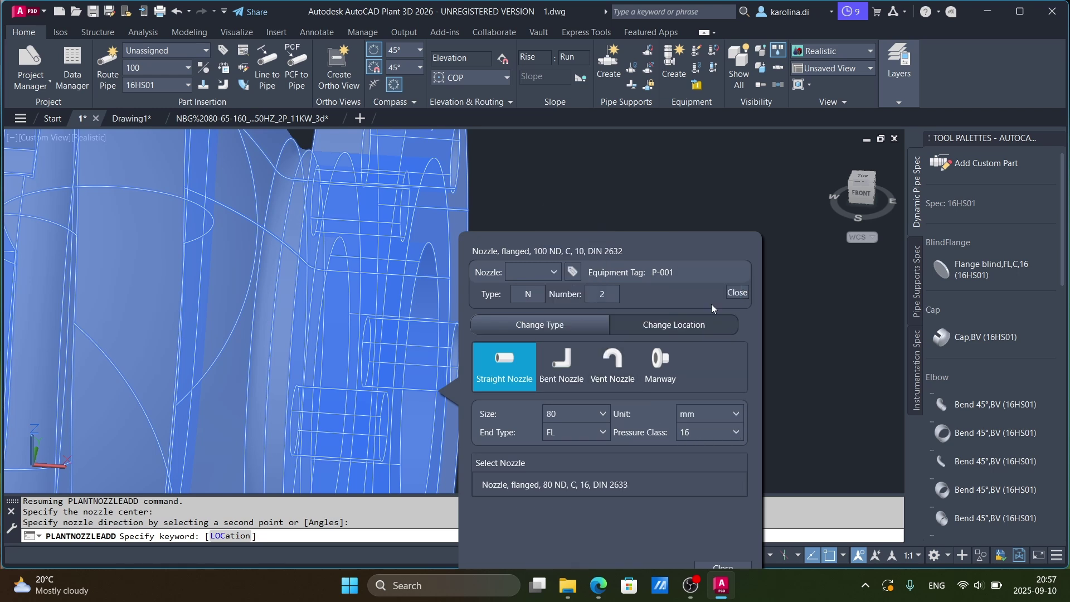
click(549, 484)
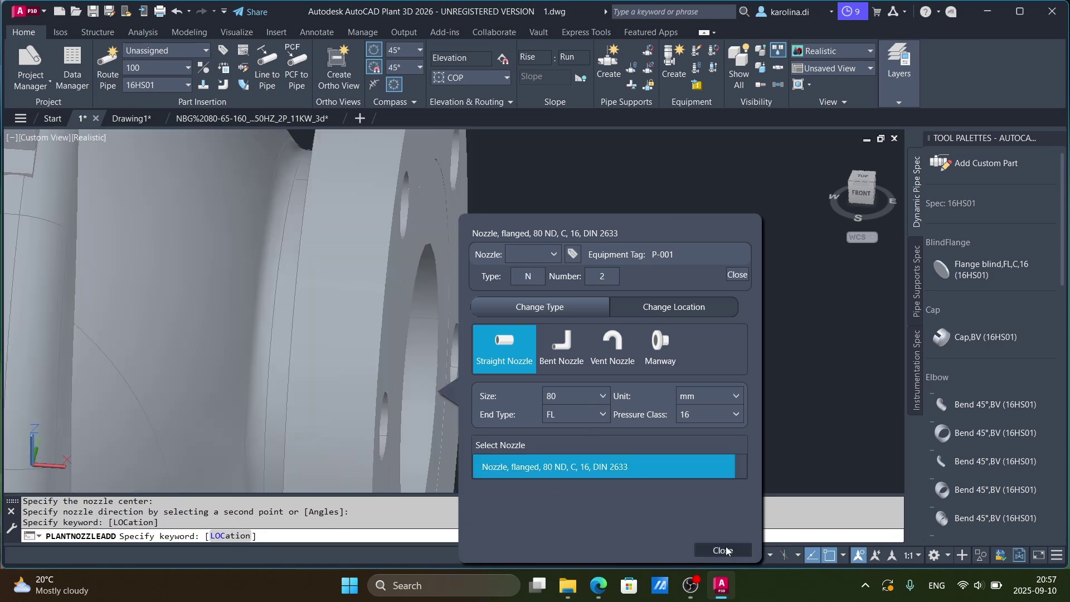
click(723, 550)
Step: Route a short trial pipe horizontally outward from the pump's suction nozzle
scroll(543, 346, down, 5)
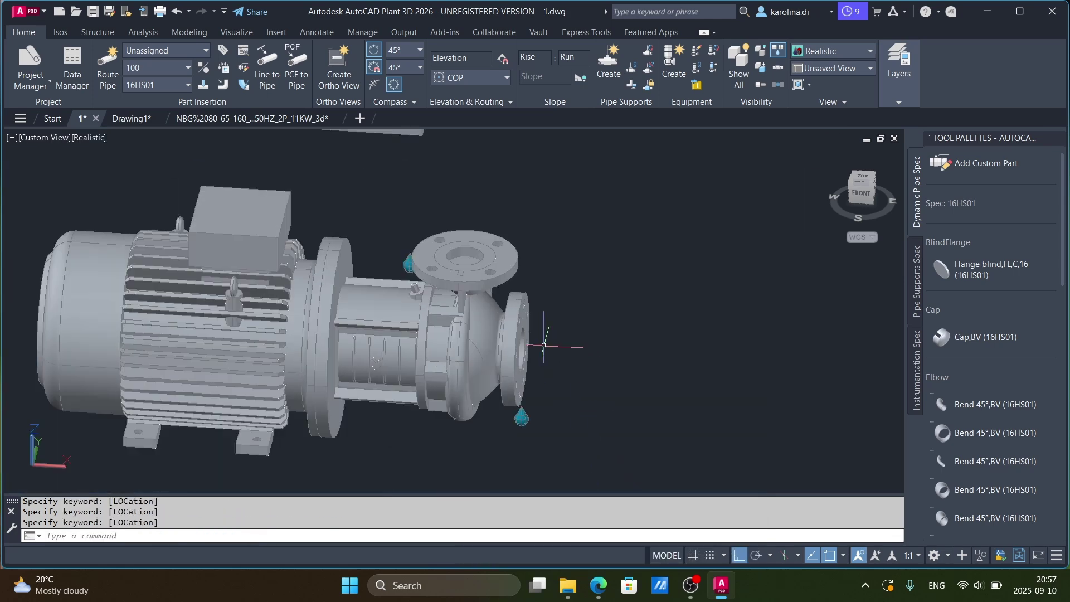
scroll(543, 346, down, 2)
scroll(543, 355, down, 4)
scroll(543, 351, up, 5)
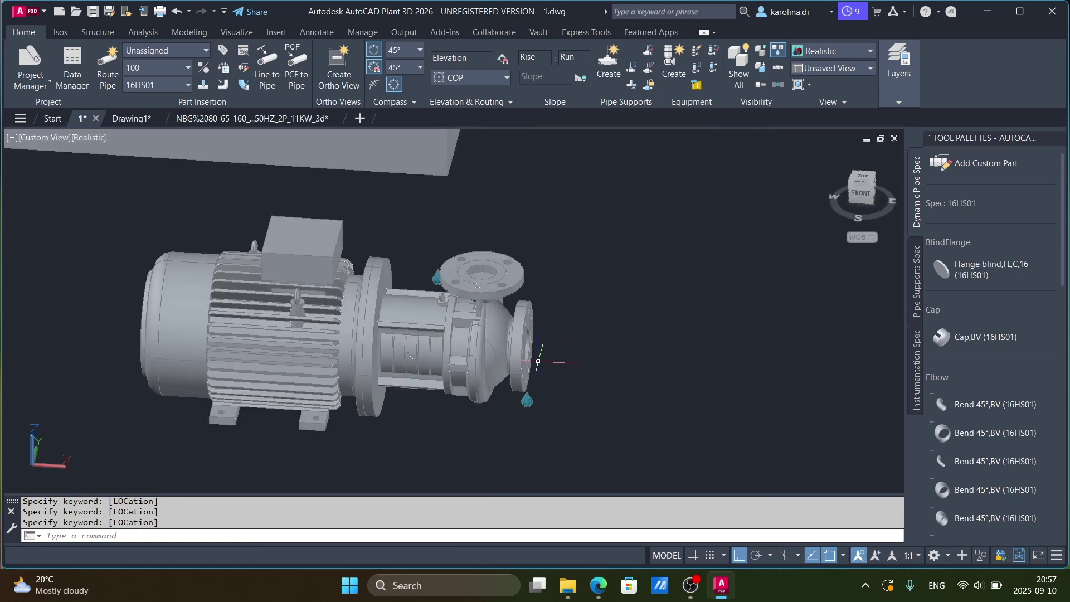
click(527, 345)
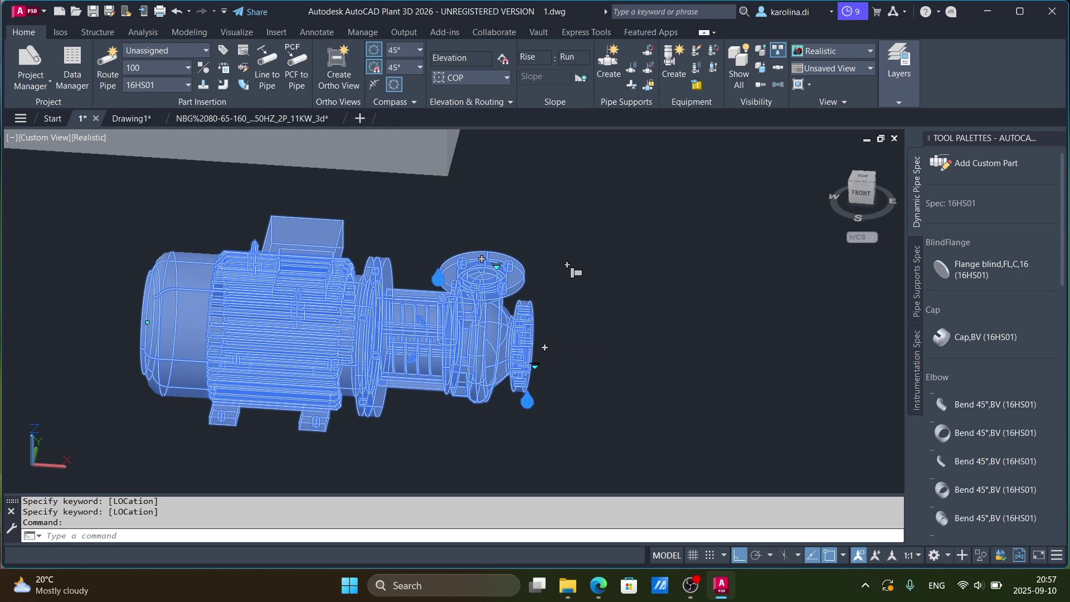
click(544, 347)
key(Escape)
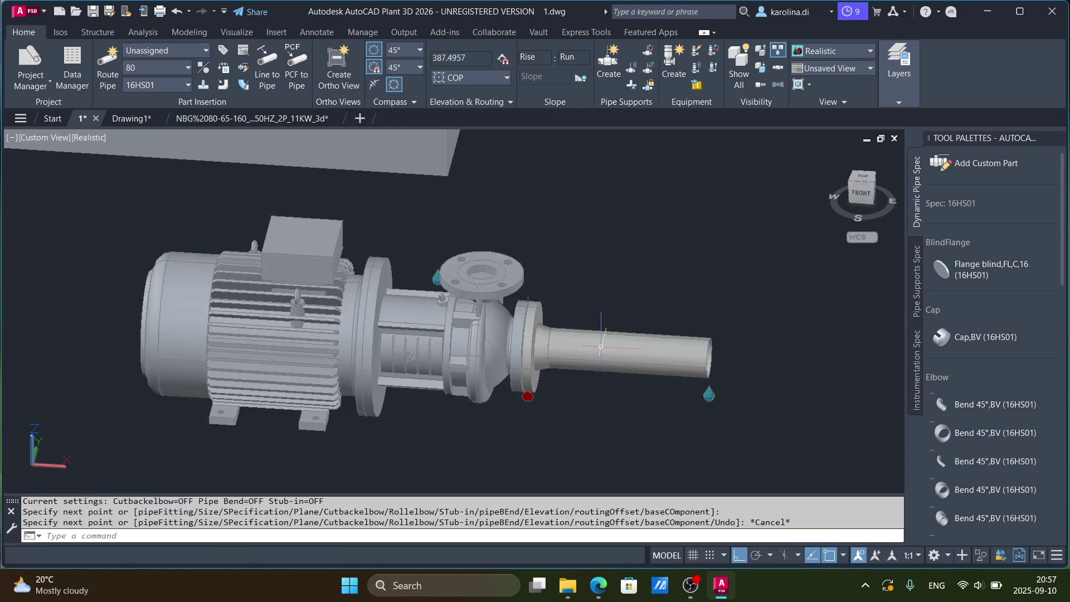
Step: Delete the trial pipe and its flange from the pump's suction nozzle
scroll(602, 342, up, 2)
shift+middle_drag(622, 392, 624, 413)
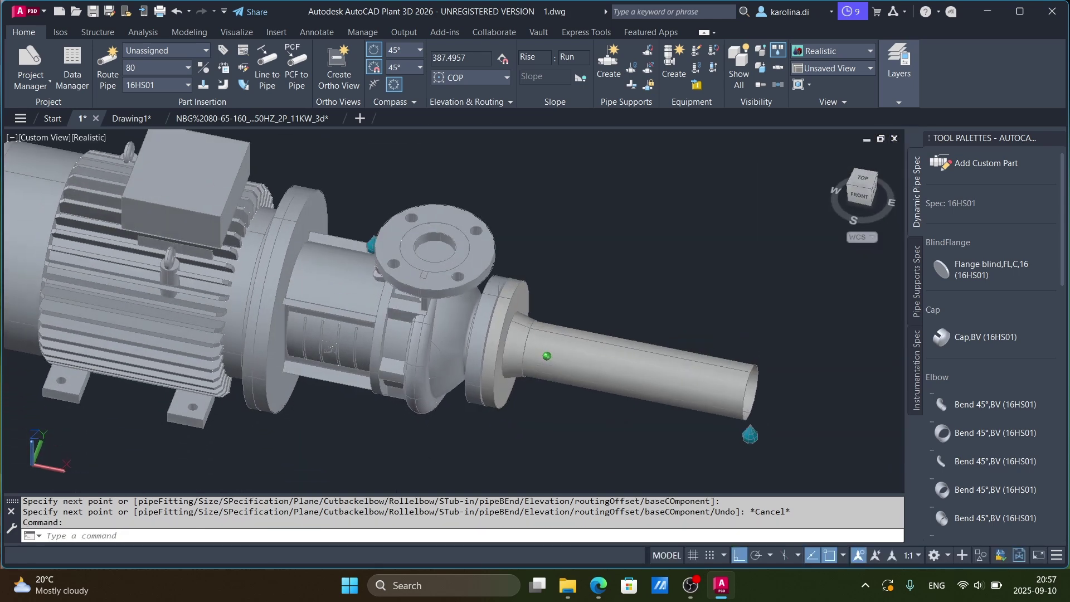
click(626, 377)
click(516, 338)
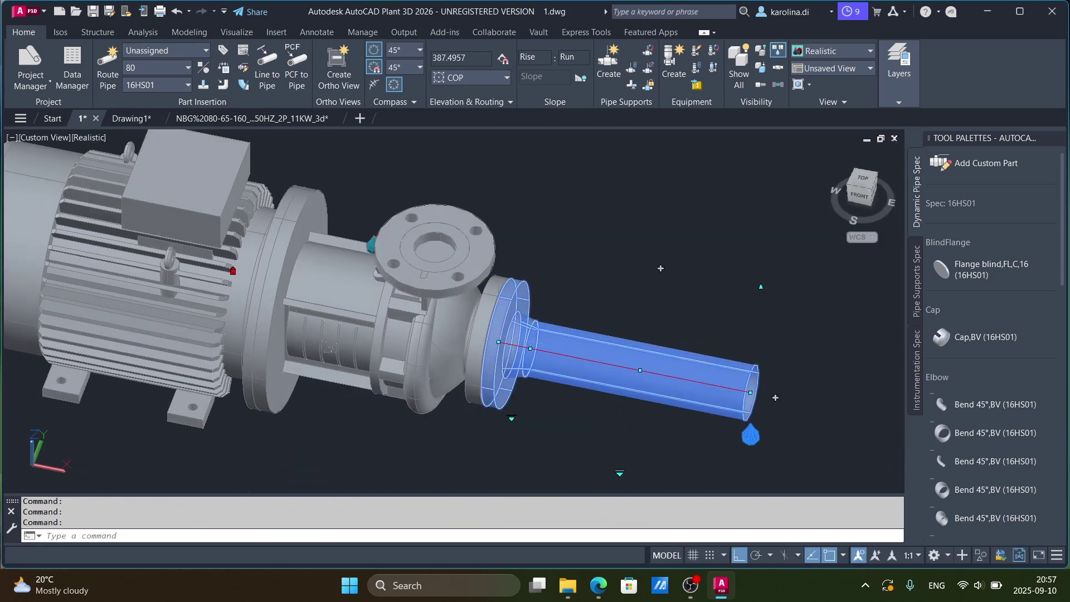
key(Delete)
Step: Route a trial pipe upward from the pump's discharge nozzle, turning it sideways through a 90° elbow
click(450, 245)
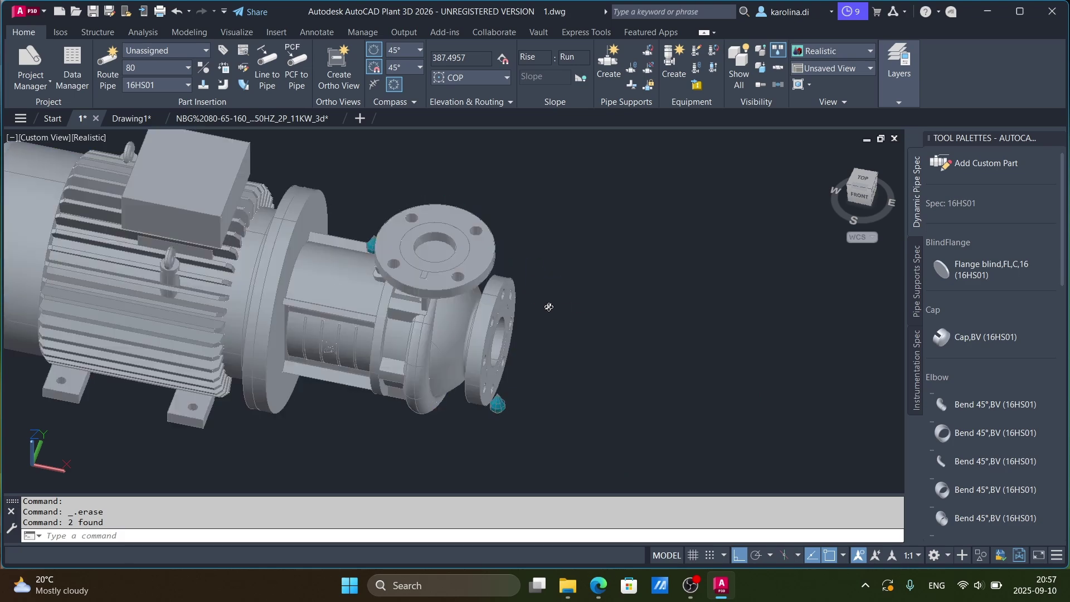
shift+middle_drag(547, 306, 600, 256)
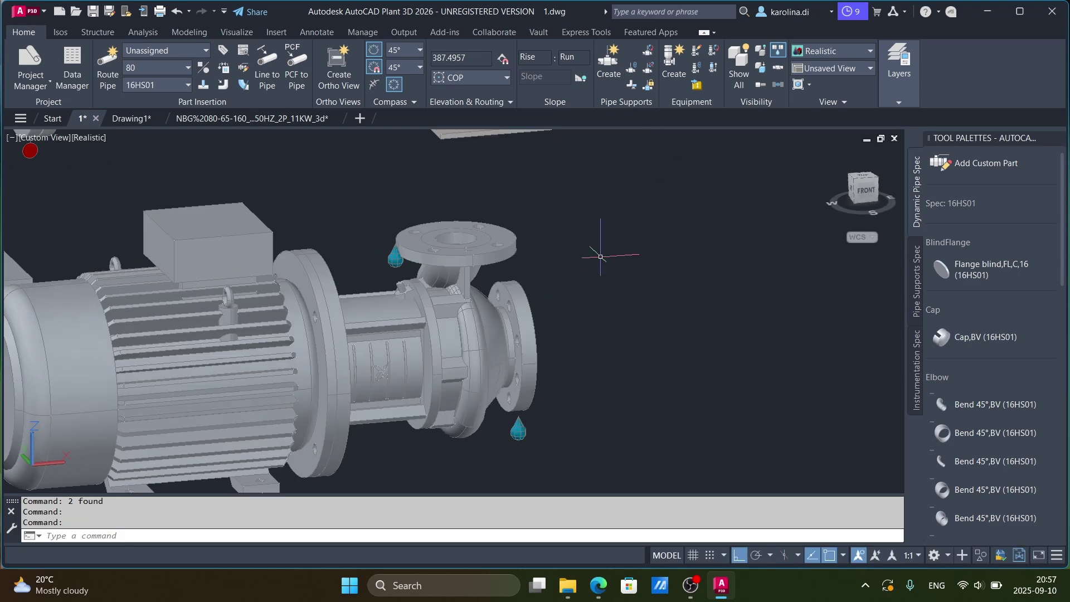
click(480, 234)
click(456, 215)
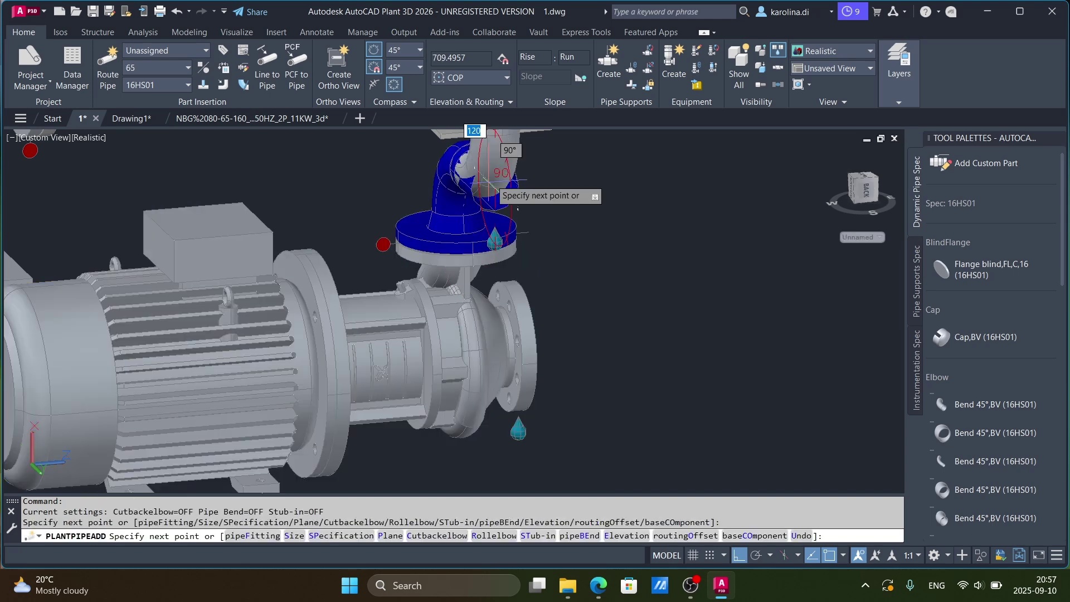
key(Escape)
Step: Delete the trial pipe, elbow and flange from the pump's discharge nozzle
click(467, 170)
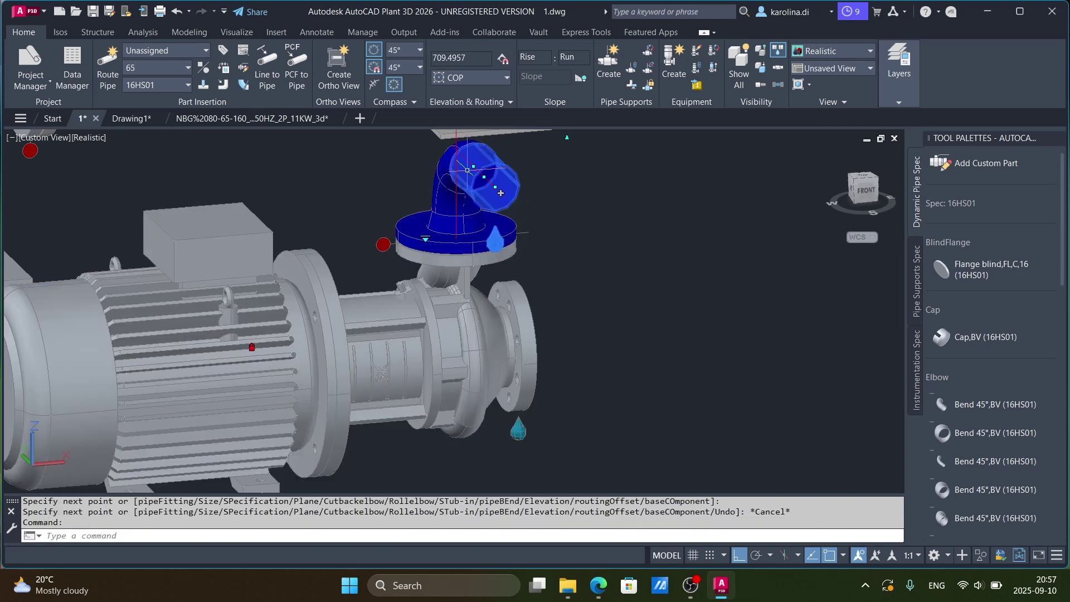
click(451, 174)
click(454, 156)
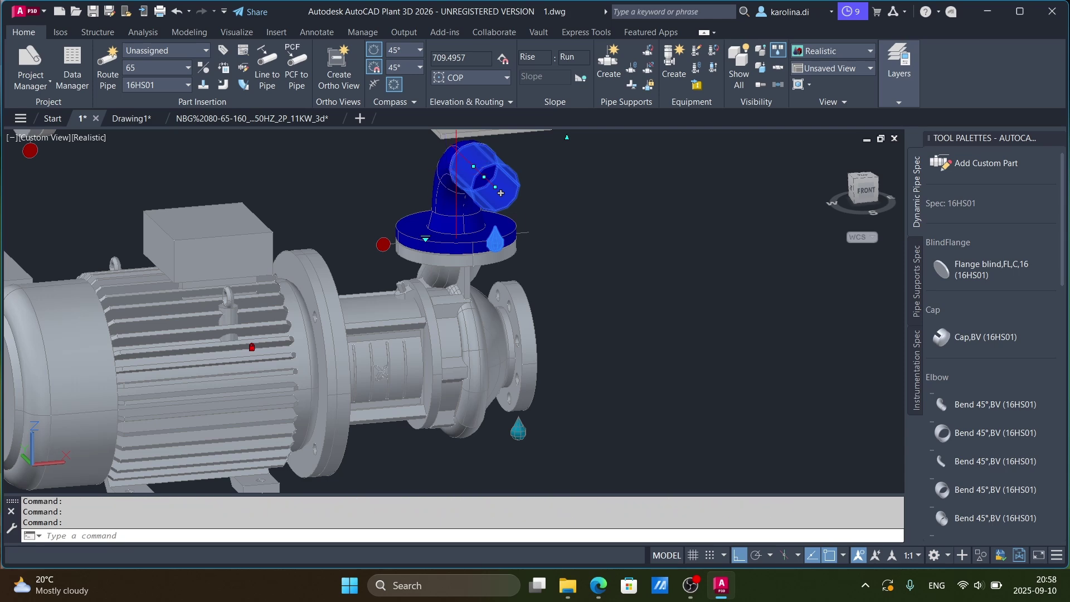
click(454, 160)
click(432, 230)
key(Delete)
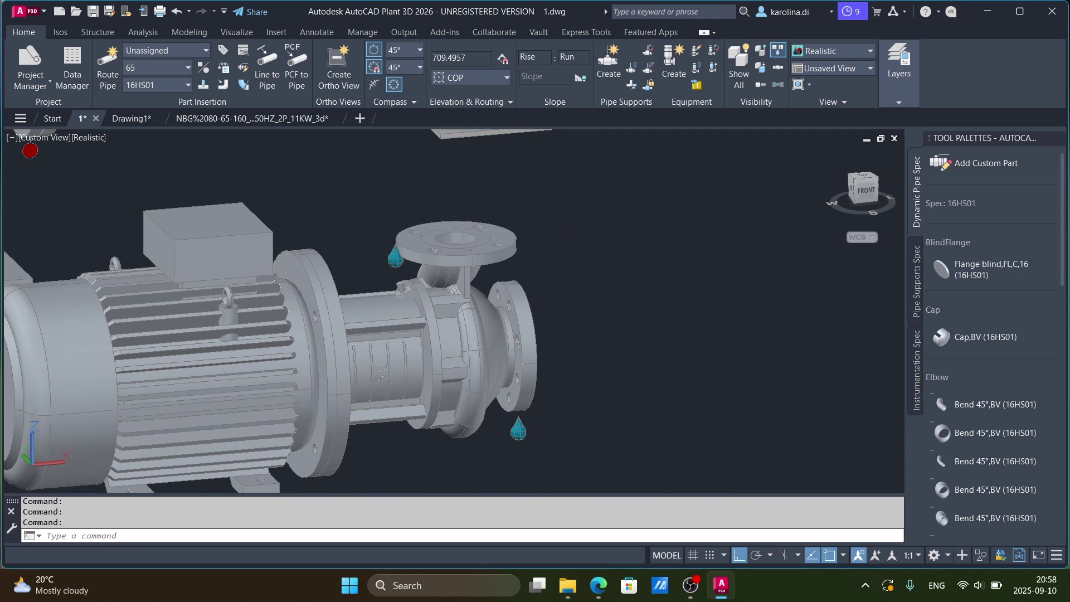
Step: Examine the converted pump's mounting feet and its position beside the existing pump and base
scroll(542, 333, down, 4)
scroll(542, 333, down, 2)
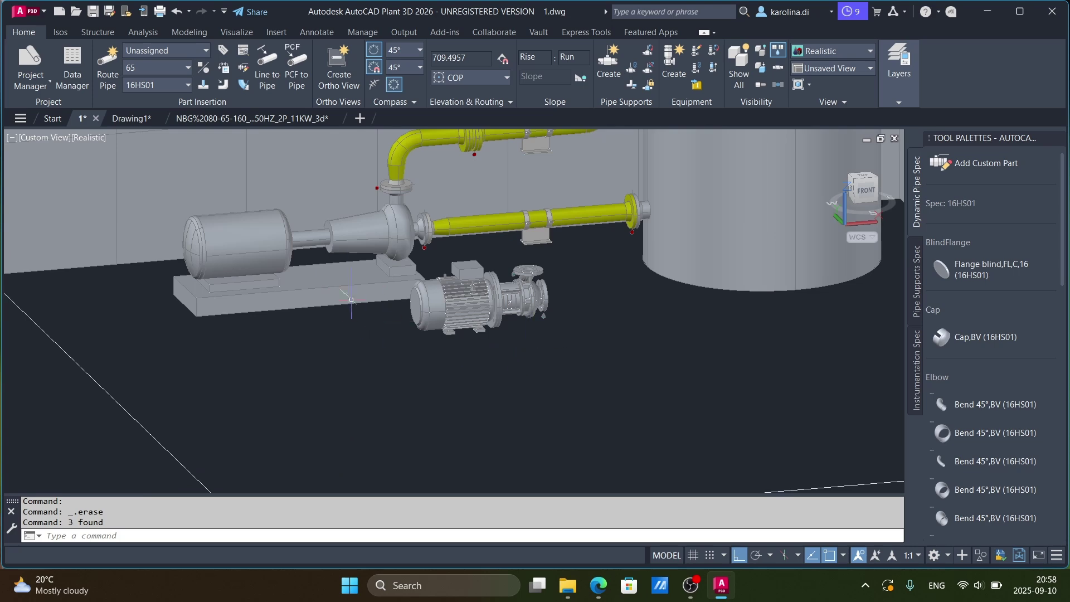
scroll(370, 301, up, 3)
shift+middle_drag(533, 317, 544, 408)
scroll(567, 431, up, 5)
scroll(540, 147, down, 2)
scroll(518, 301, down, 2)
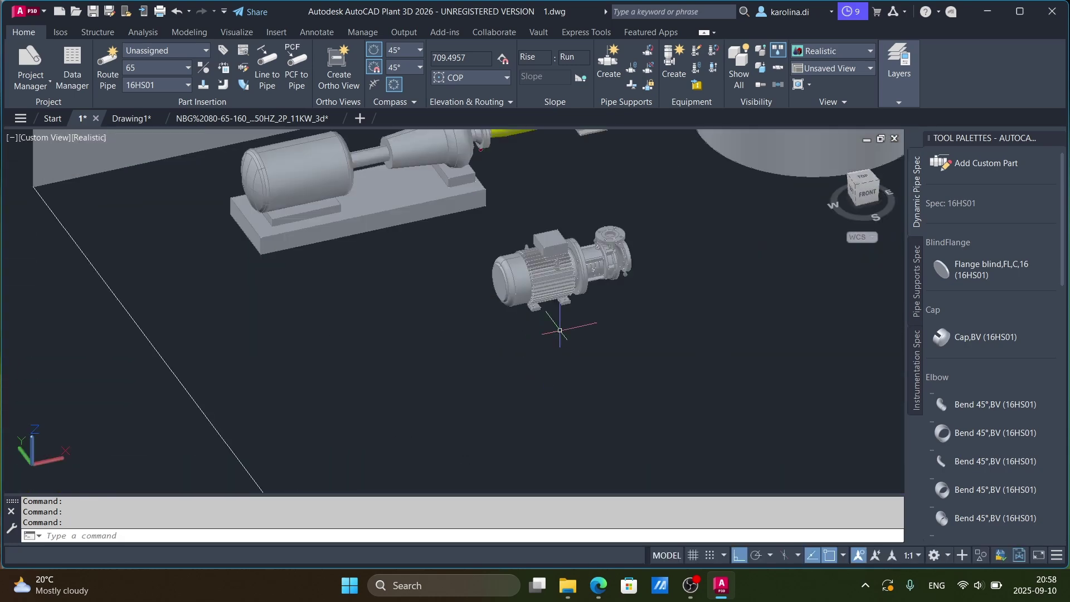
scroll(557, 329, up, 4)
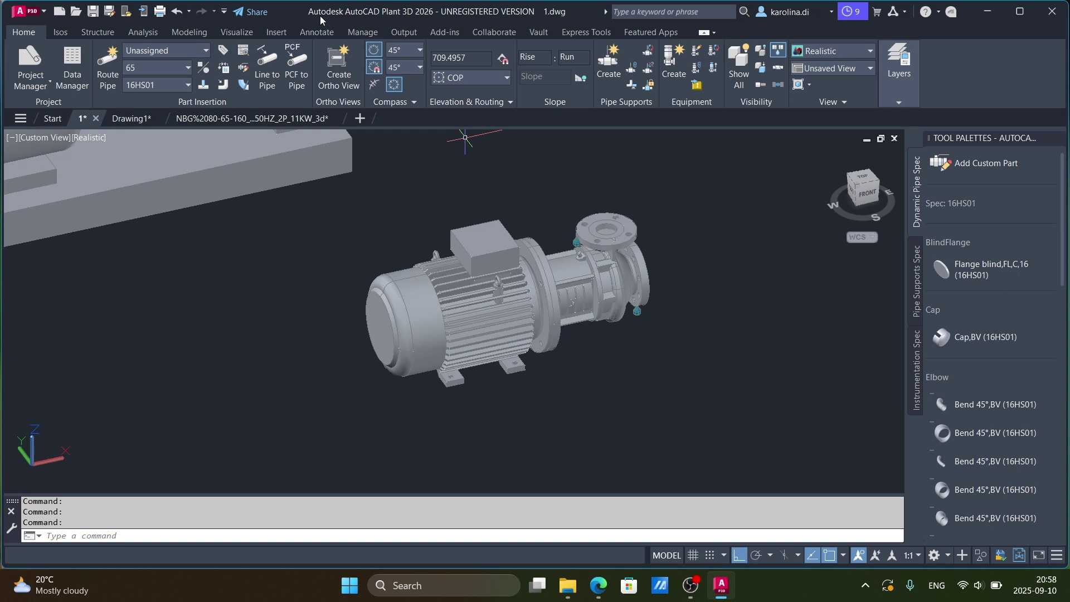
Step: Set the model representation of structural objects to Shape Model
click(111, 34)
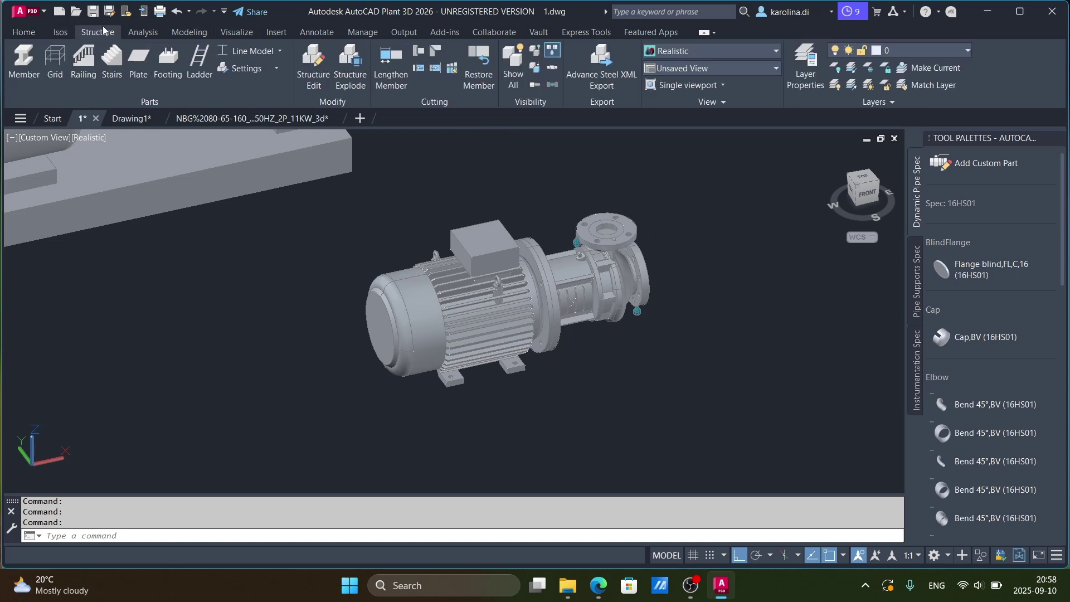
click(21, 66)
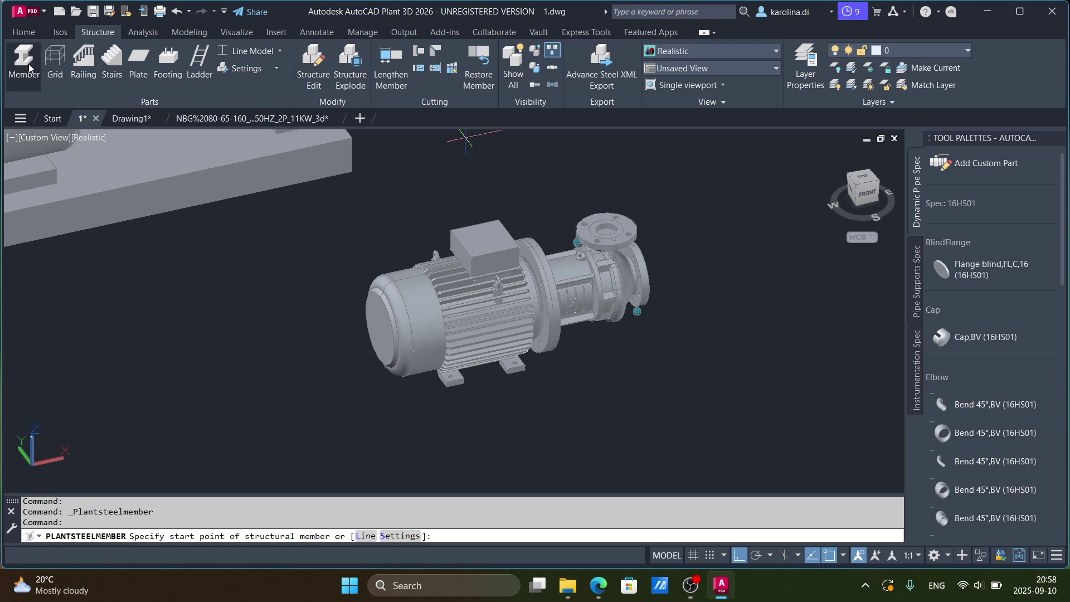
click(276, 52)
click(260, 154)
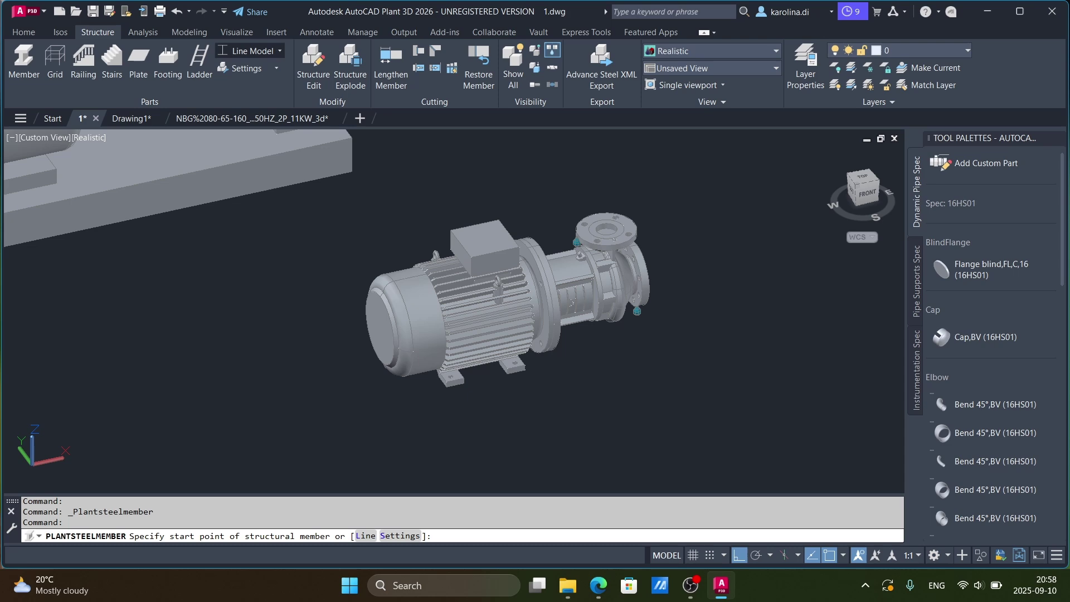
Step: Set the structural member profile to shape type HEA, size HEA-100, in the DIN standard
click(269, 69)
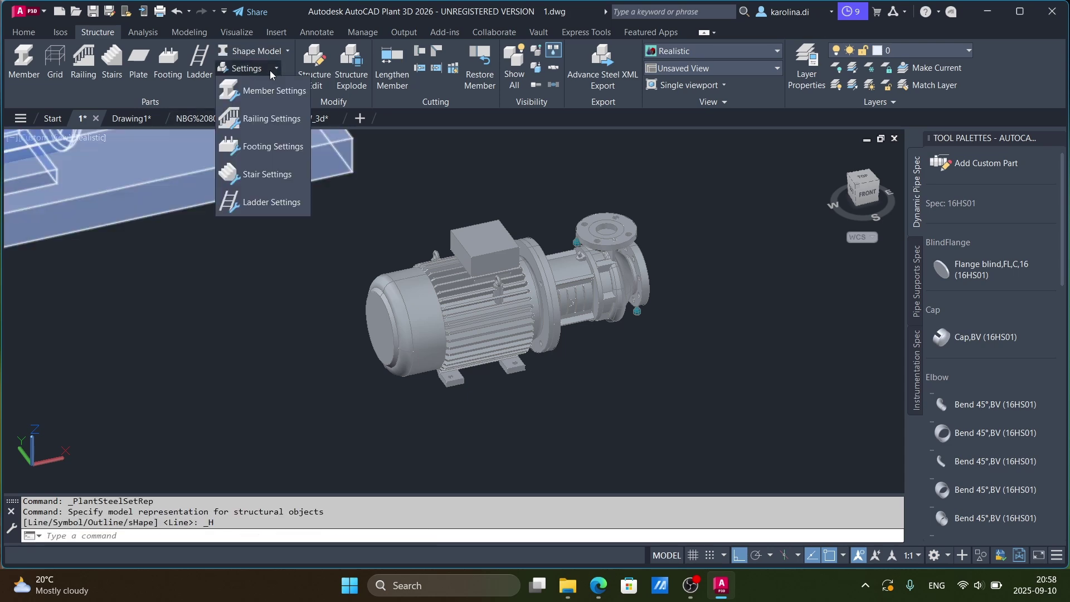
click(260, 91)
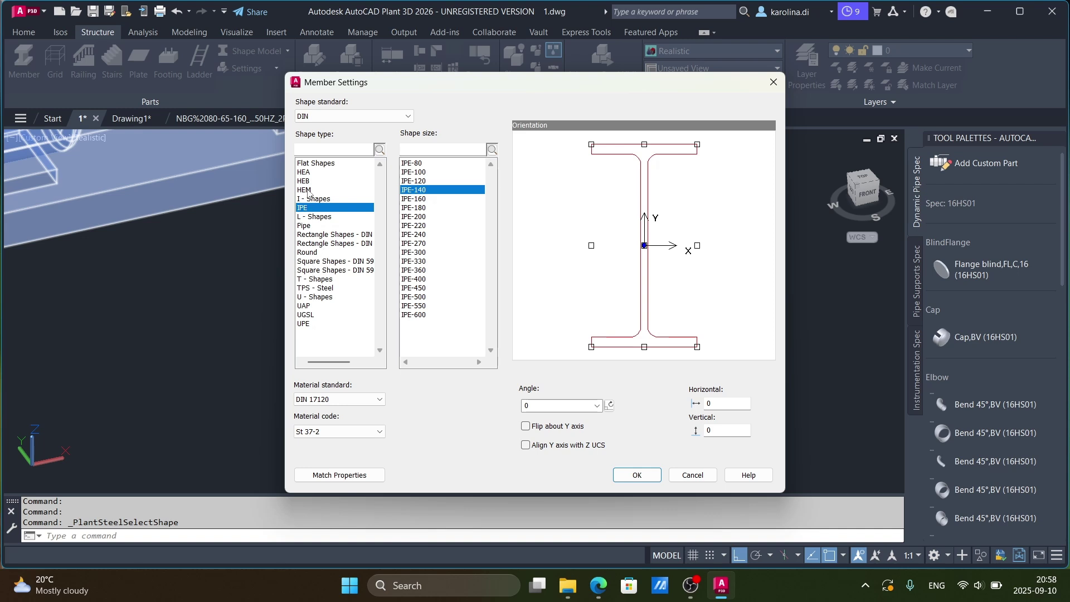
click(305, 173)
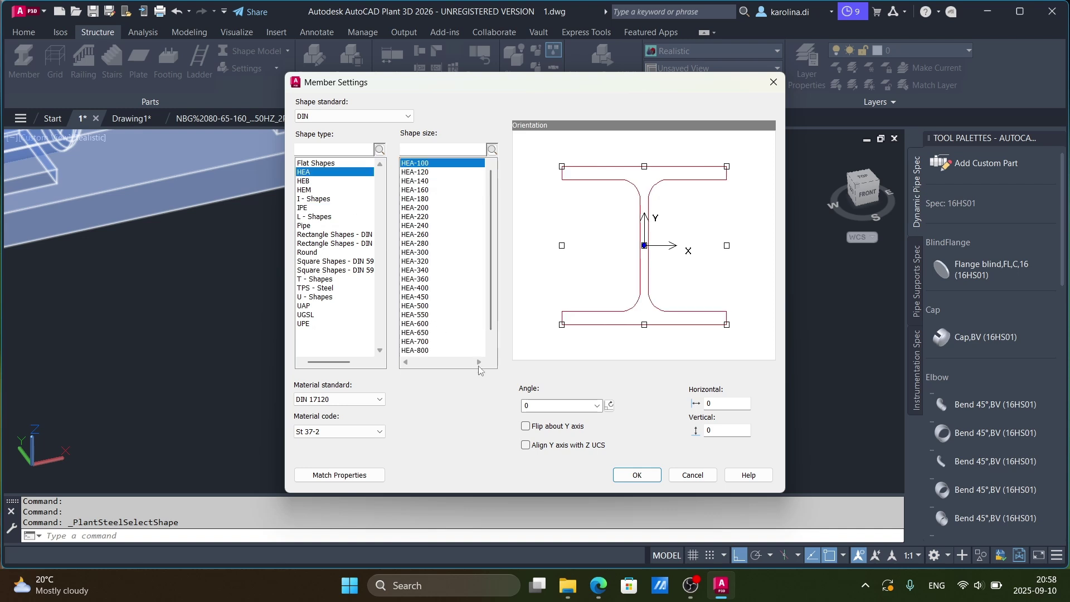
click(636, 475)
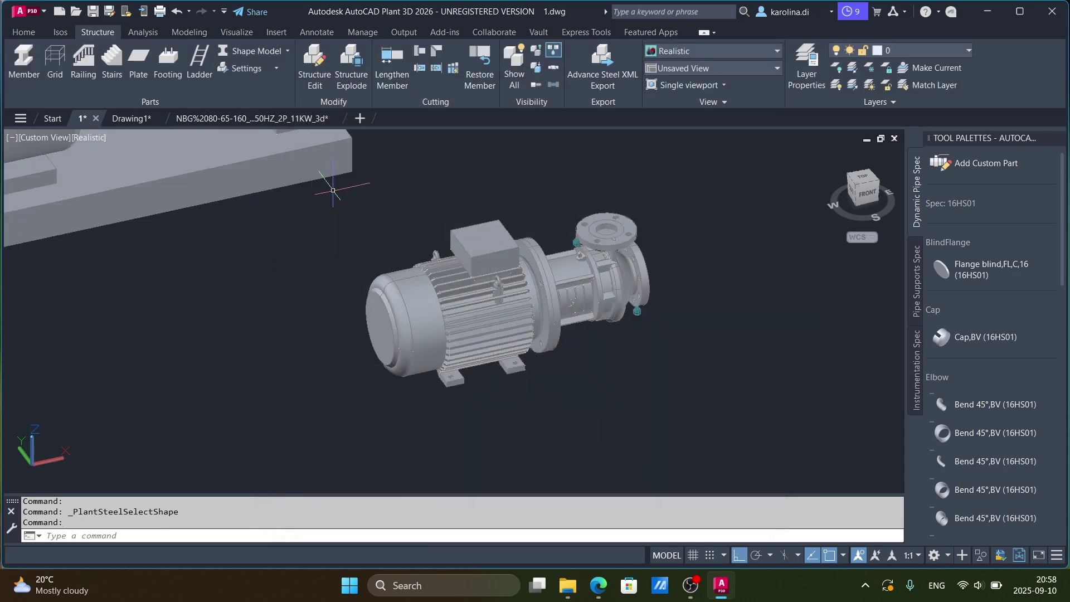
Step: Set the HEA-100 member's insertion point to the upper flange corner, at horizontal -50 and vertical 48
click(320, 161)
click(275, 69)
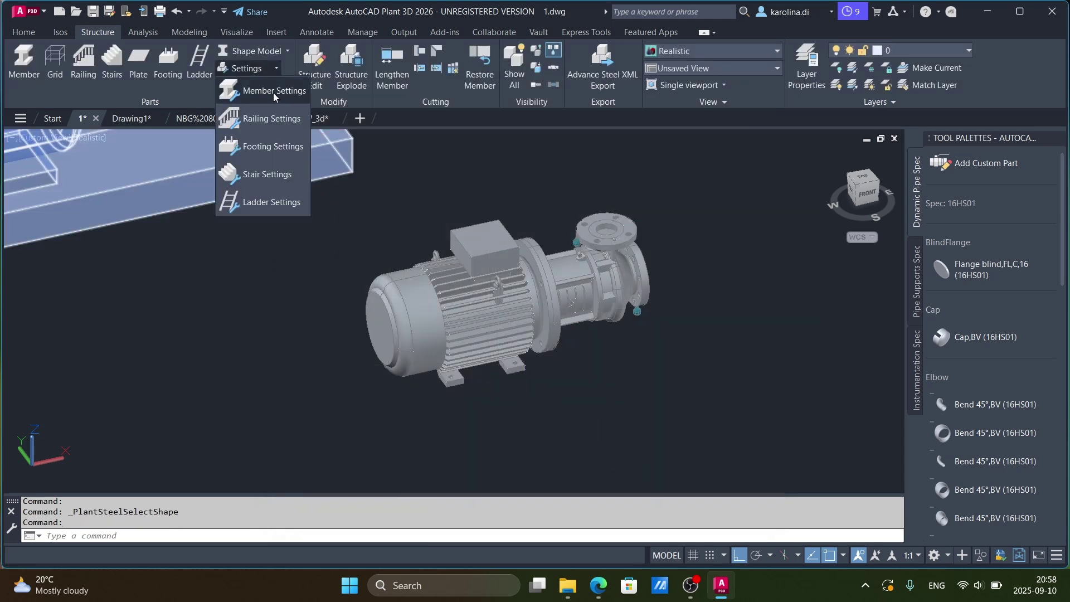
click(273, 89)
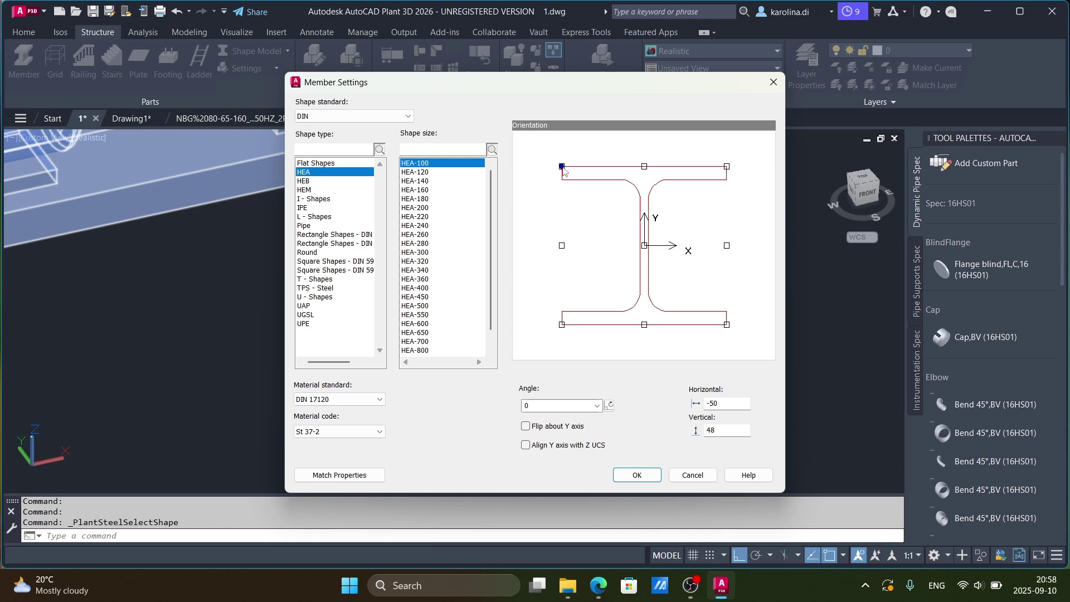
click(637, 475)
Step: Place a structural member along the lower outer edge of the pump's two near feet, between their outermost corners
scroll(406, 332, up, 5)
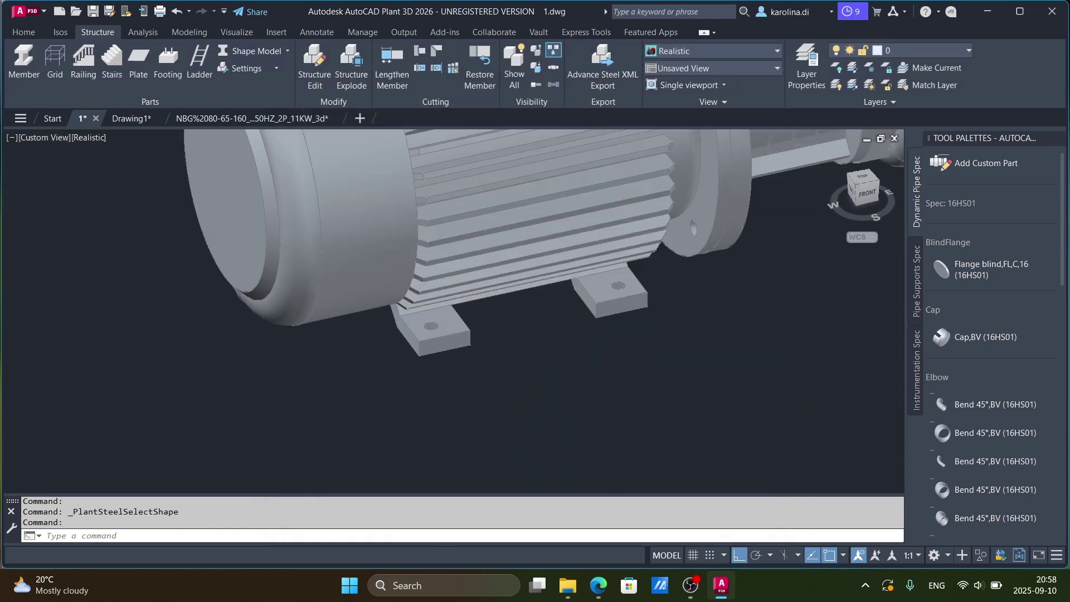
scroll(414, 329, up, 3)
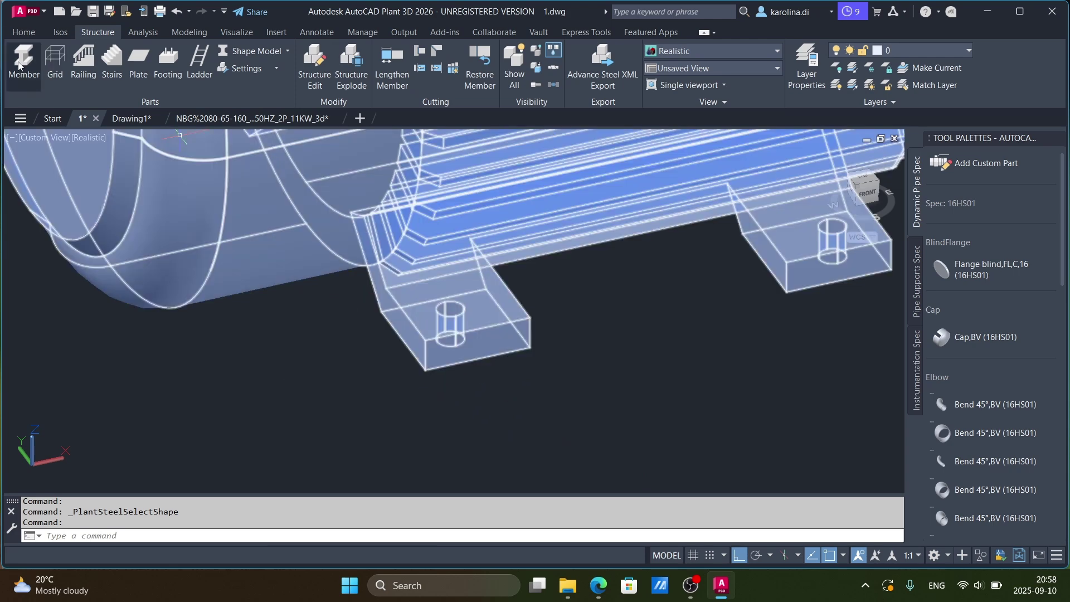
click(22, 61)
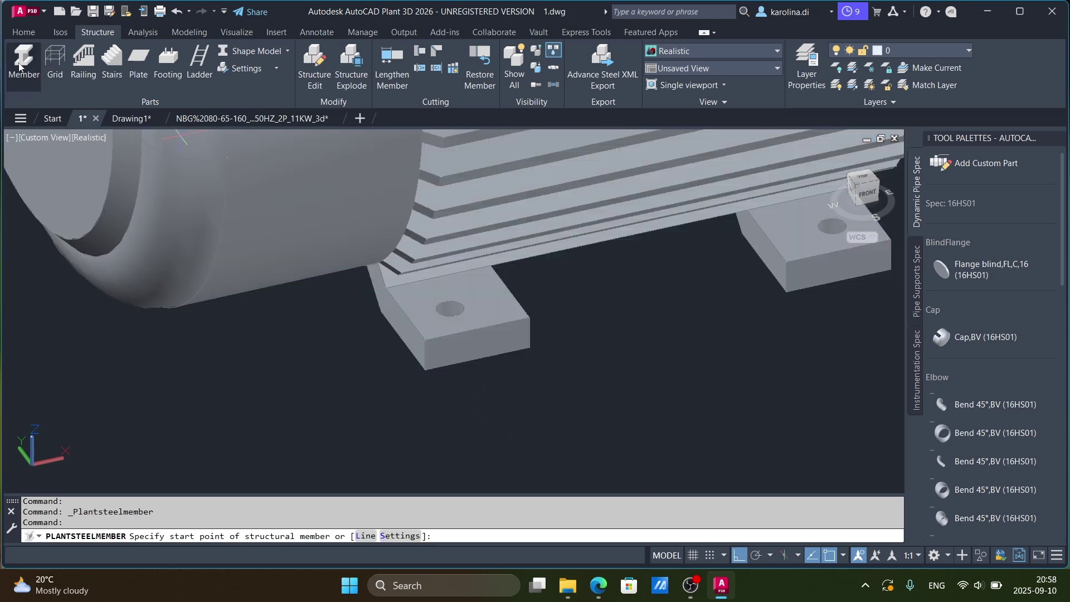
click(424, 370)
scroll(618, 334, down, 2)
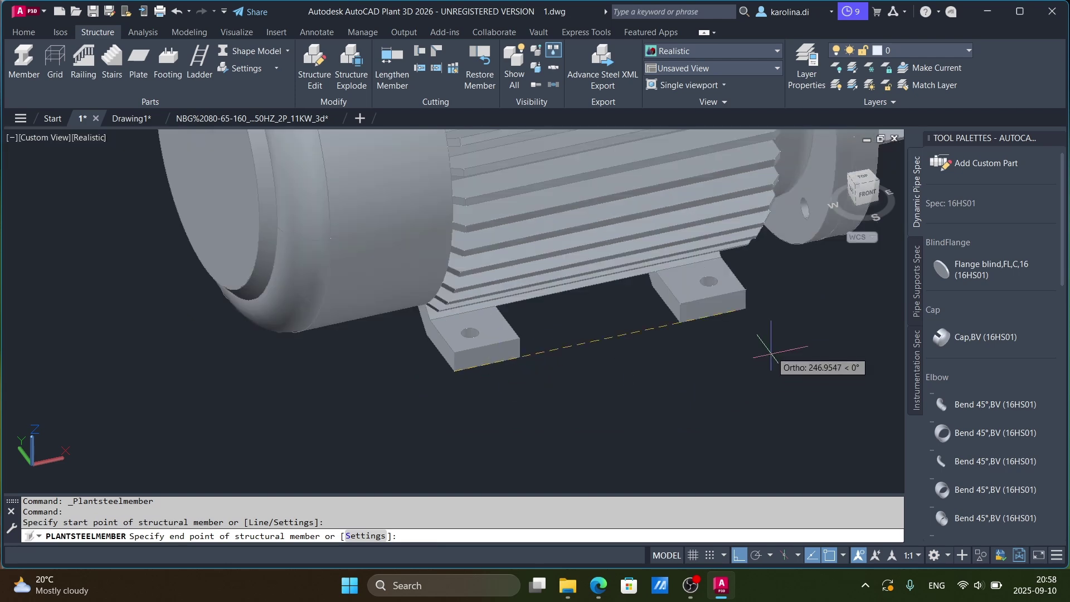
scroll(724, 326, up, 2)
scroll(727, 306, up, 2)
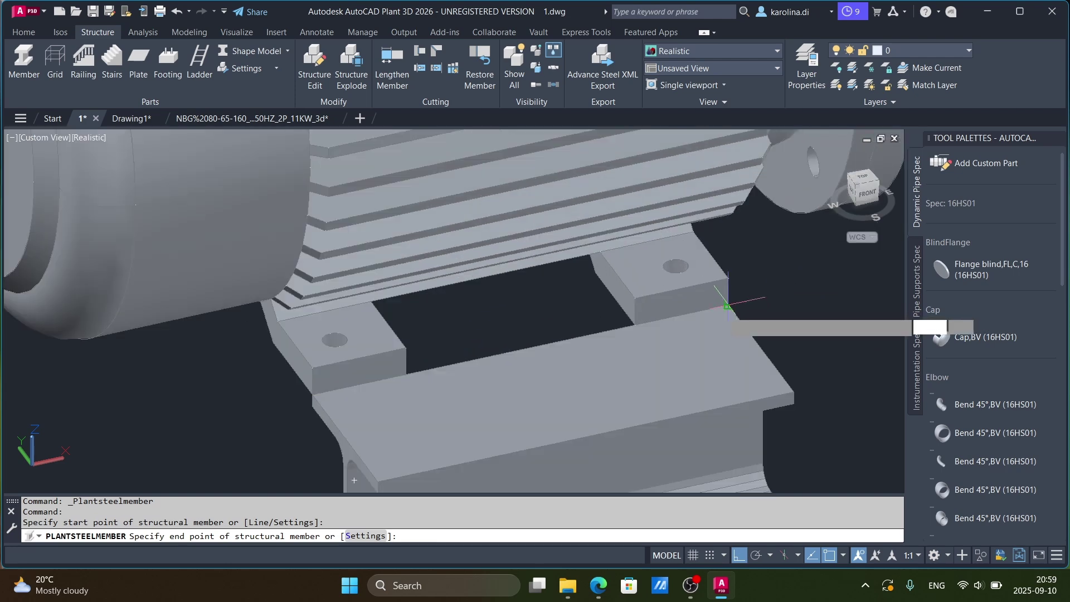
scroll(726, 306, down, 3)
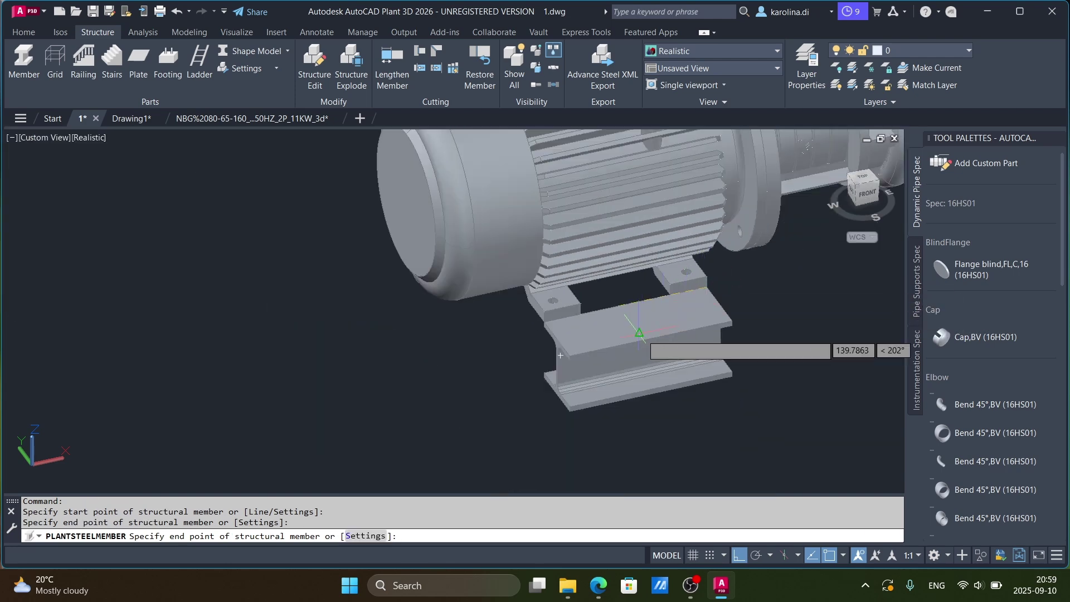
key(Escape)
Step: Edit the member's insertion point to the opposite upper flange corner, horizontal 50 and vertical 48, to bring it under the feet
click(639, 332)
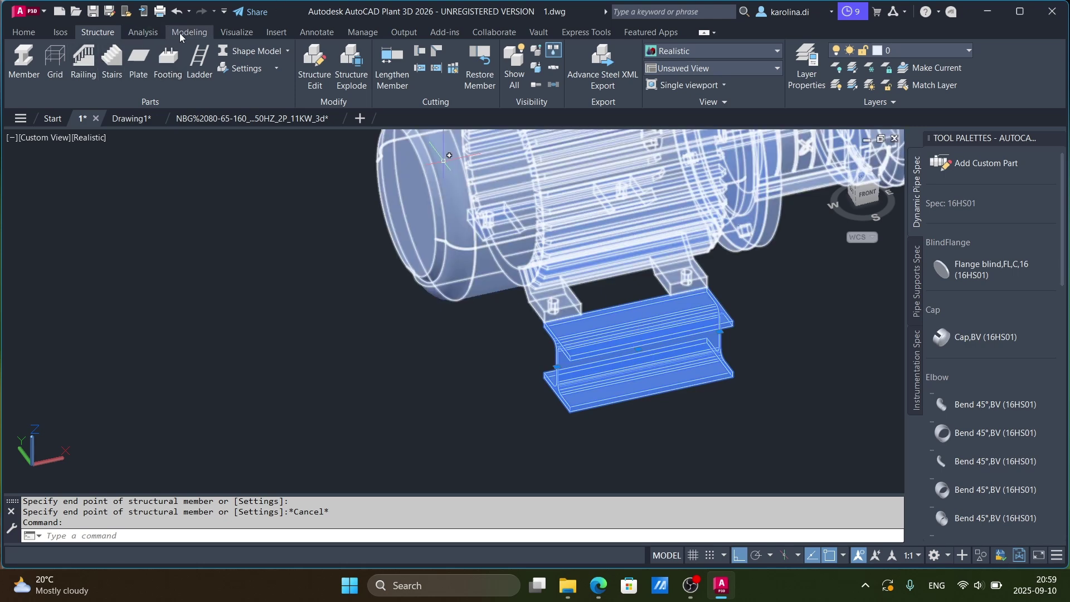
right_click(616, 316)
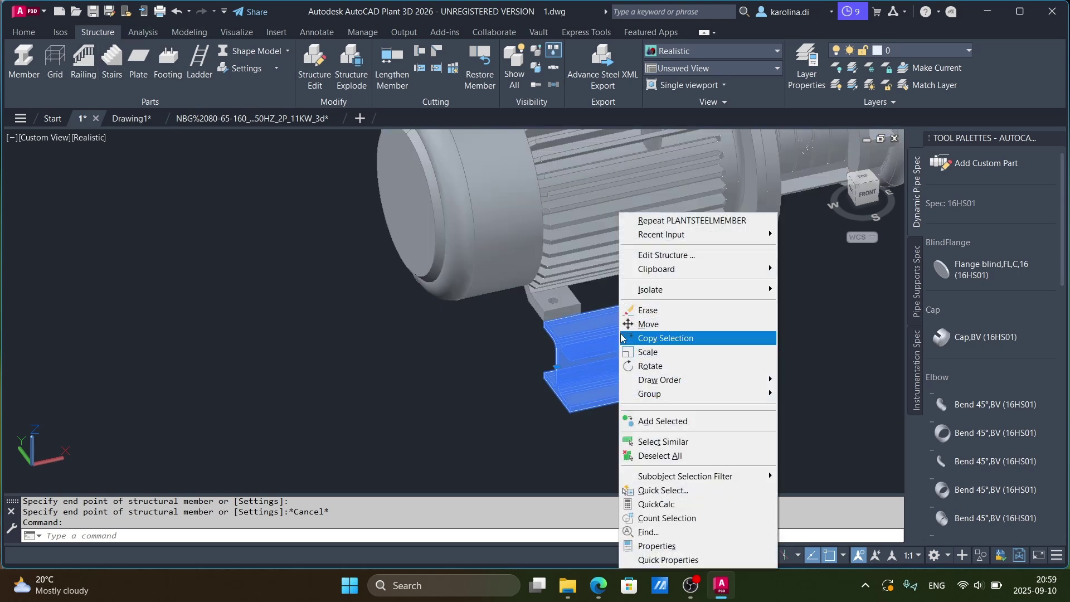
click(664, 254)
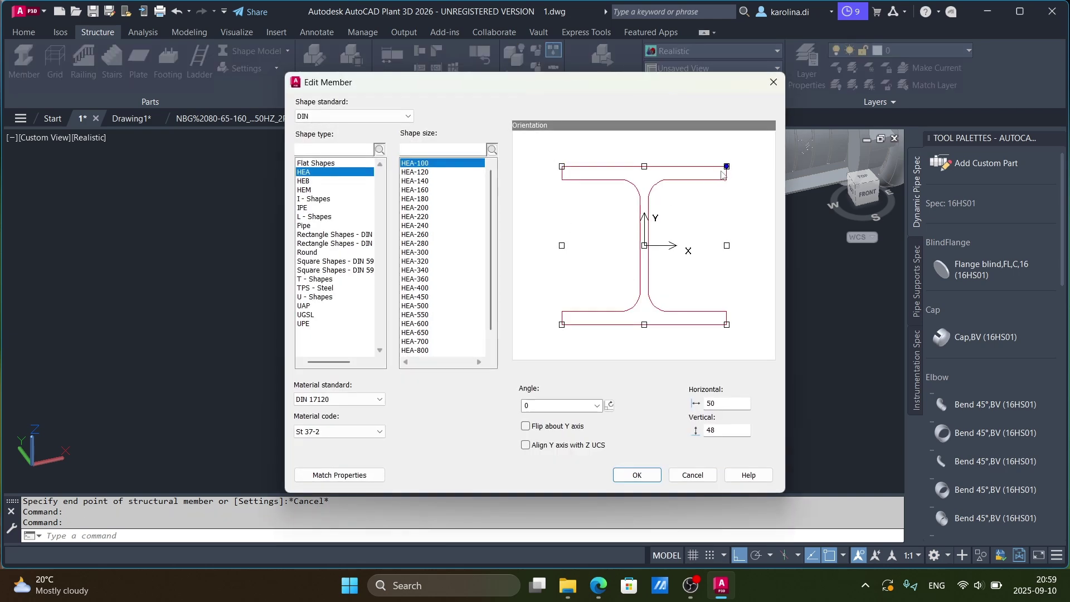
click(635, 475)
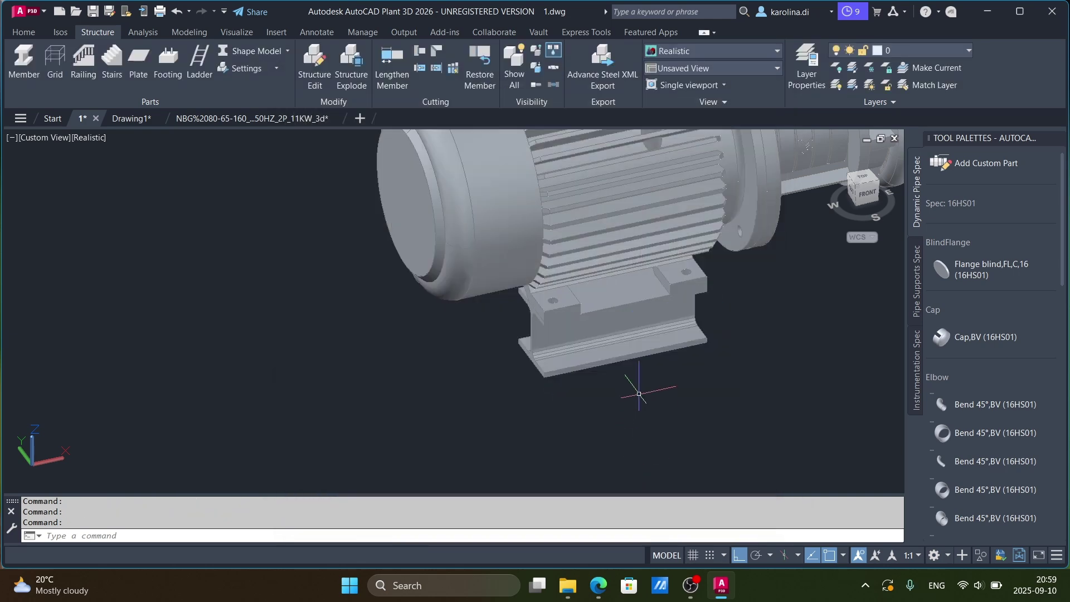
scroll(648, 228, up, 3)
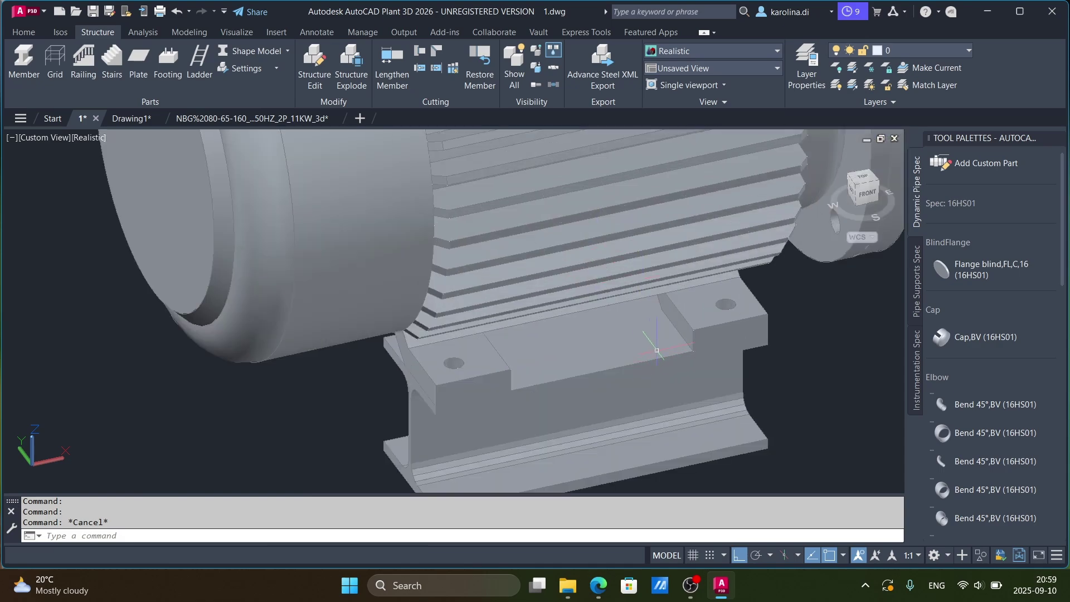
Step: Edit the support member to try a larger HEA section under the pump feet
mouse_move(657, 350)
shift+middle_down()
mouse_move(614, 393)
mouse_move(771, 315)
mouse_move(679, 351)
mouse_move(660, 386)
mouse_move(679, 363)
mouse_move(671, 350)
shift+middle_up()
scroll(680, 312, down, 4)
scroll(675, 293, up, 2)
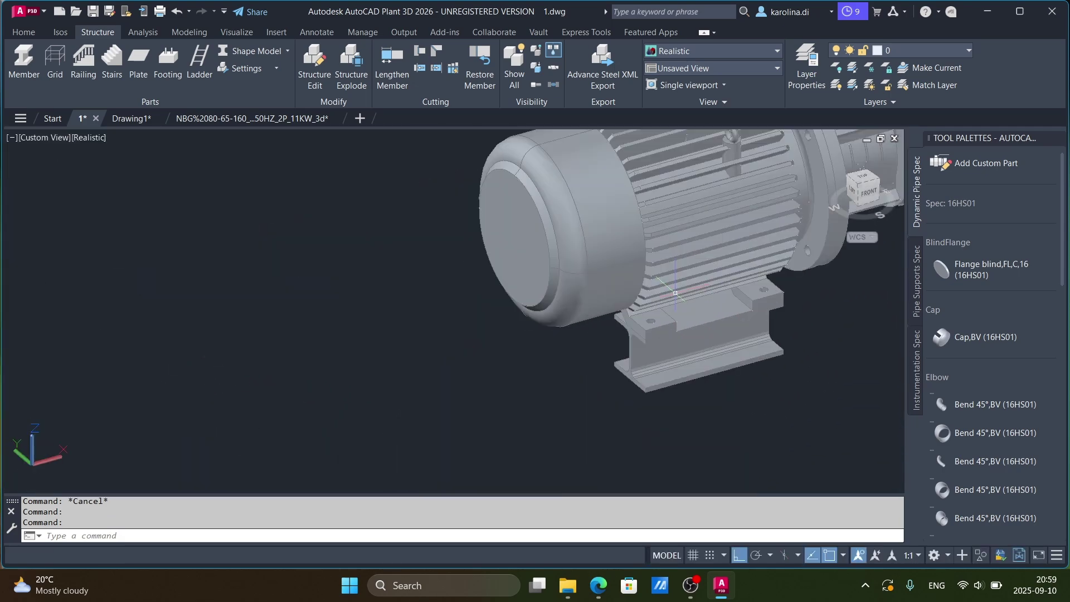
shift+middle_drag(675, 293, 683, 323)
click(665, 351)
right_click(665, 351)
click(713, 45)
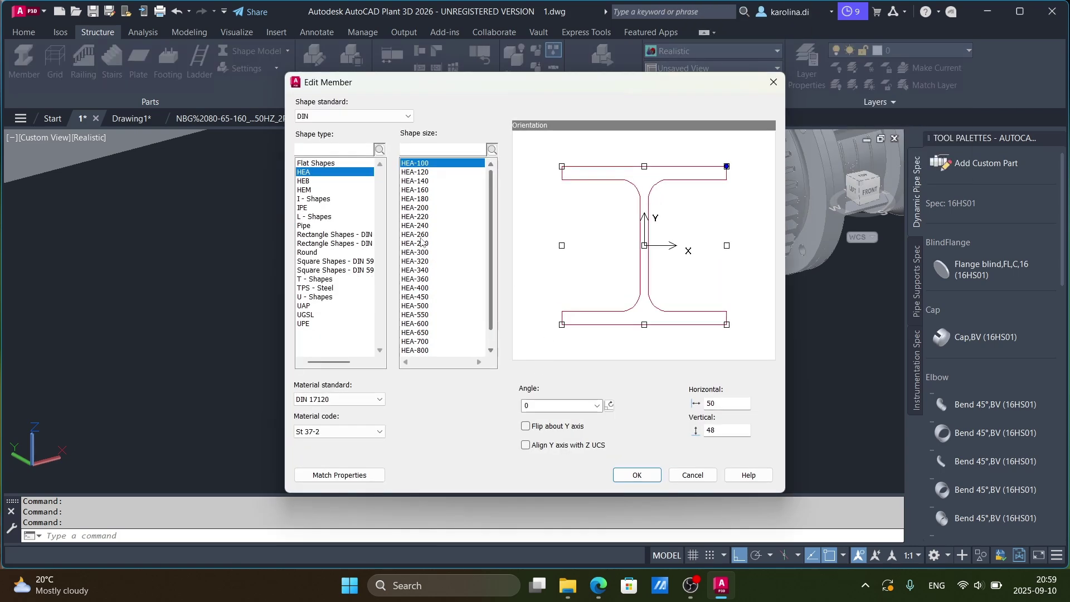
click(637, 475)
Step: Move the enlarged member so its upper flange corner meets the lower corner of the pump foot
click(189, 32)
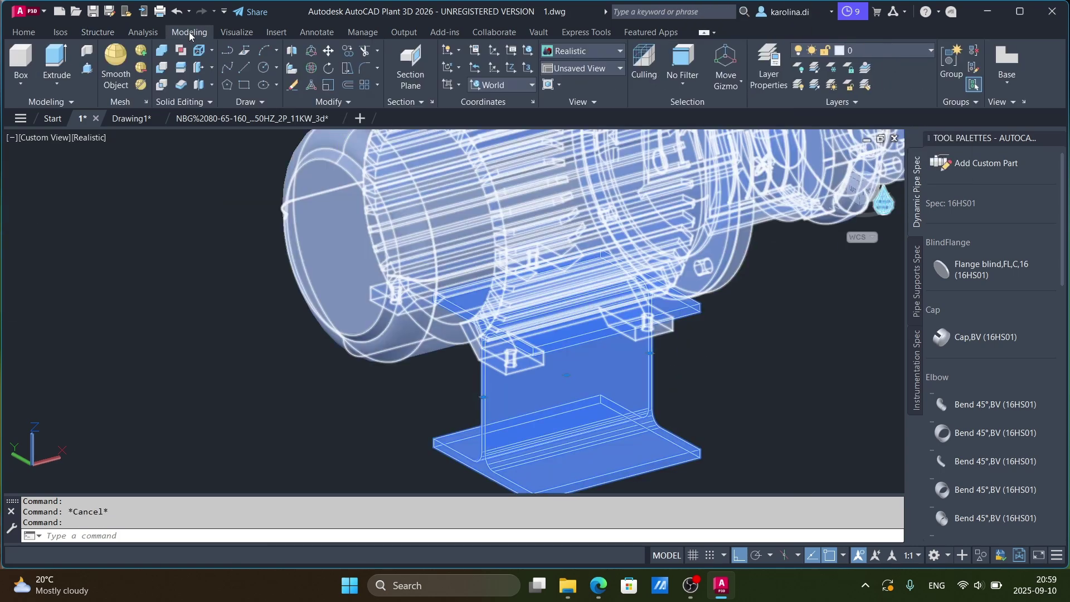
click(328, 50)
click(718, 291)
scroll(647, 343, up, 5)
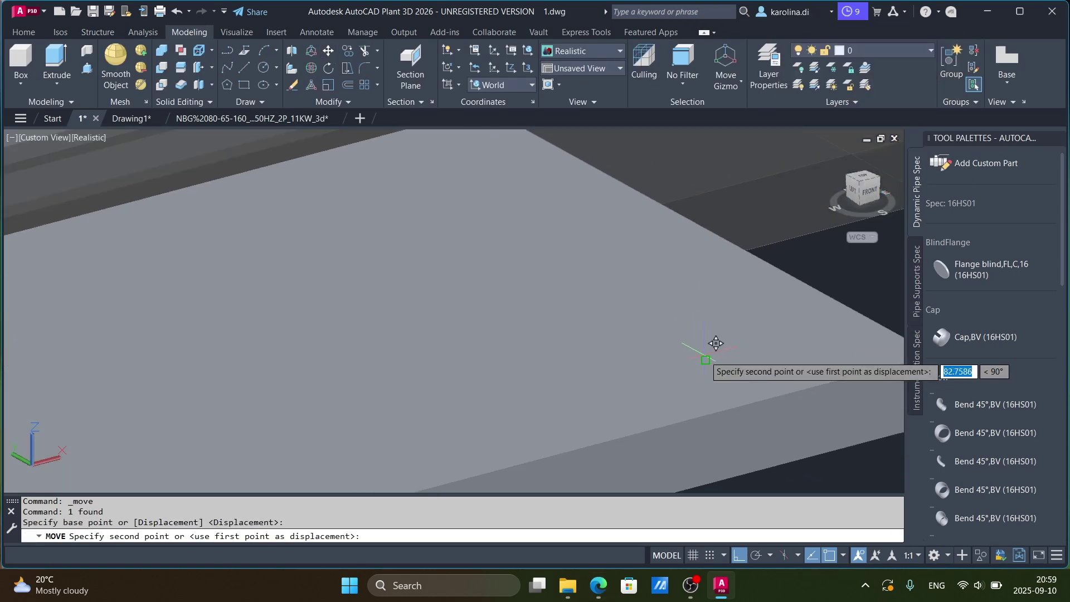
click(717, 344)
key(Escape)
scroll(717, 344, down, 7)
shift+middle_drag(535, 356, 463, 284)
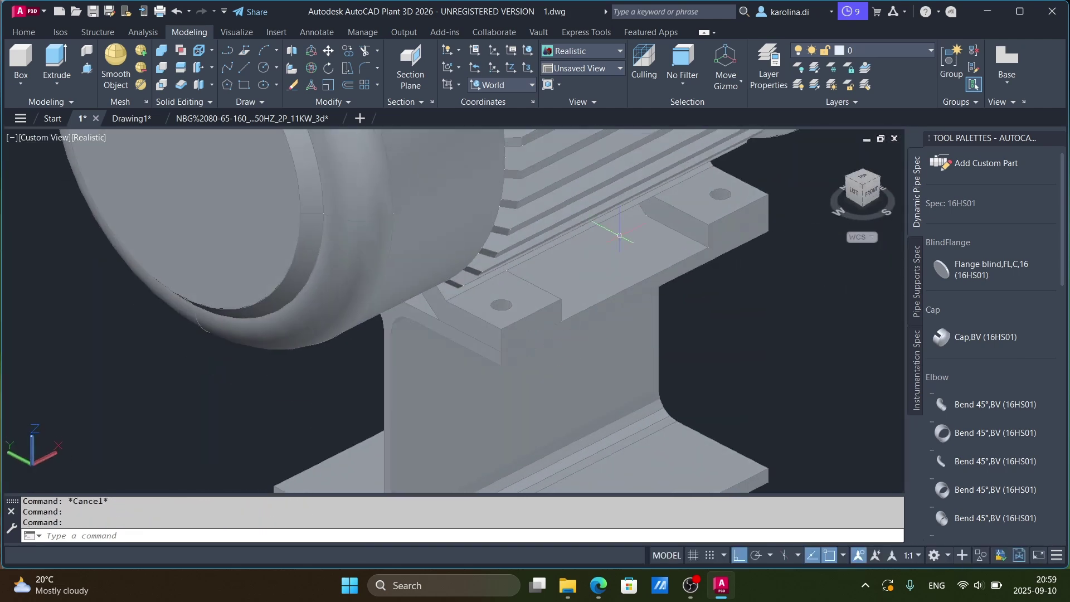
Step: Edit the HEA size of the support member and realign its upper flange corner with the pump foot
double_click(502, 312)
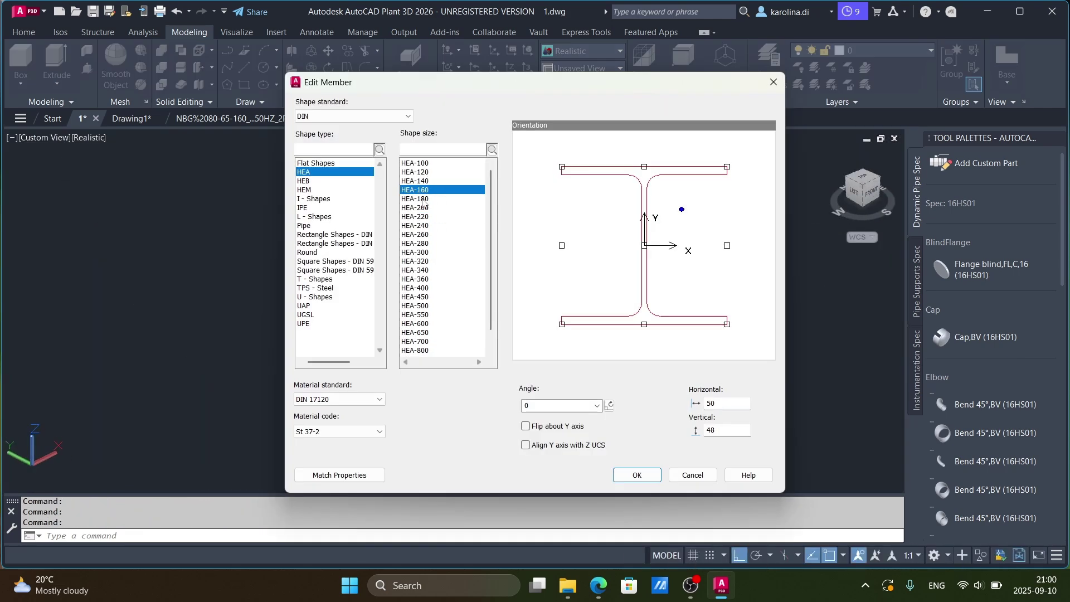
key(Escape)
scroll(685, 184, up, 2)
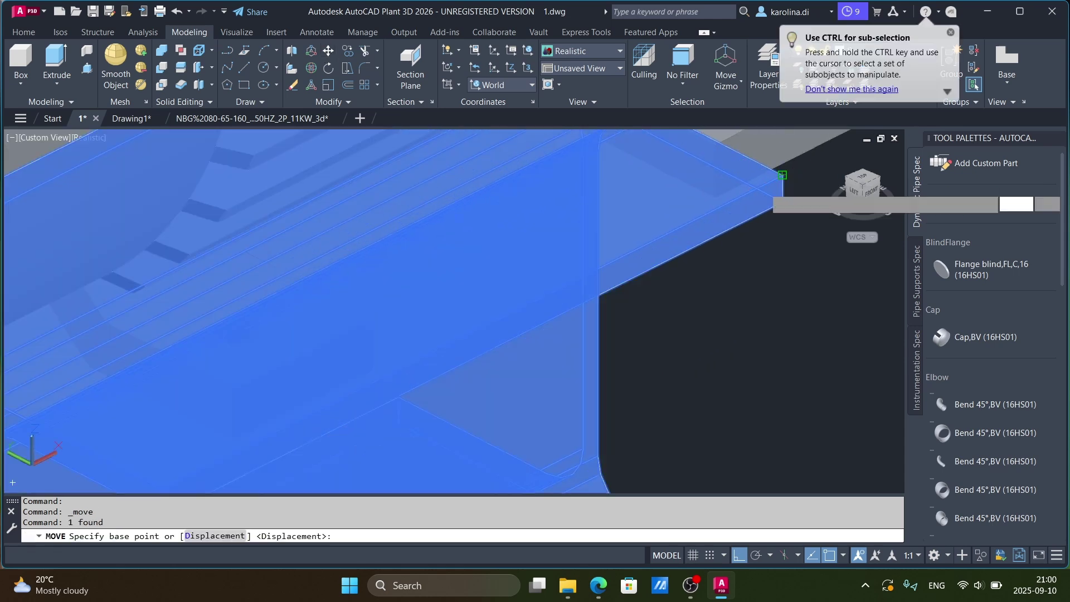
click(762, 180)
click(742, 202)
key(Escape)
scroll(750, 227, down, 3)
Step: Edit the support member's profile once more to refine its fit beneath the two near feet
shift+middle_drag(579, 385, 645, 316)
scroll(645, 316, up, 6)
right_click(645, 316)
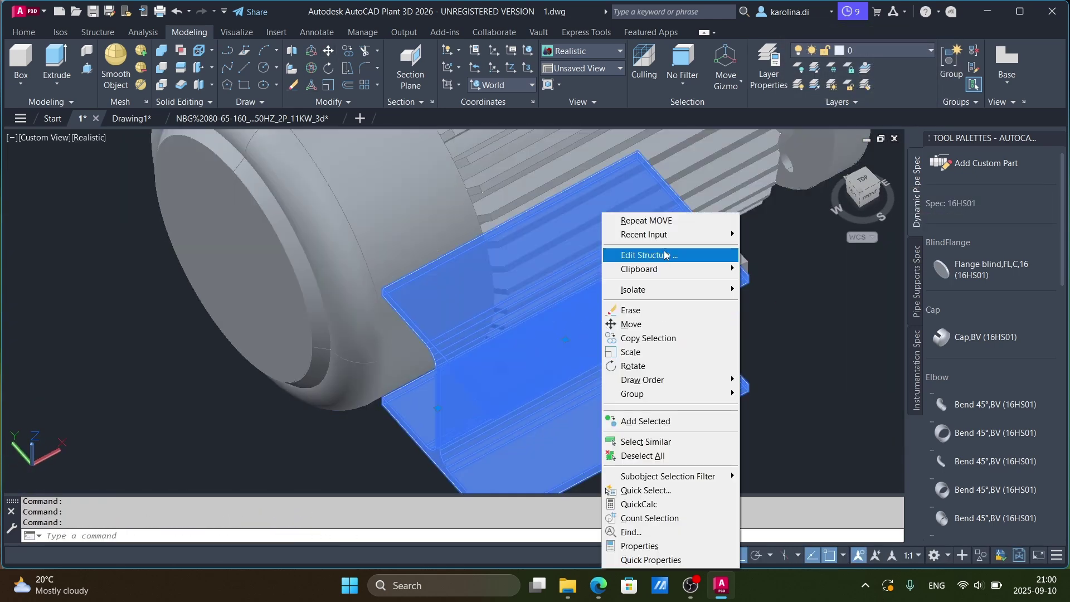
click(632, 254)
click(640, 479)
key(Escape)
scroll(645, 317, up, 3)
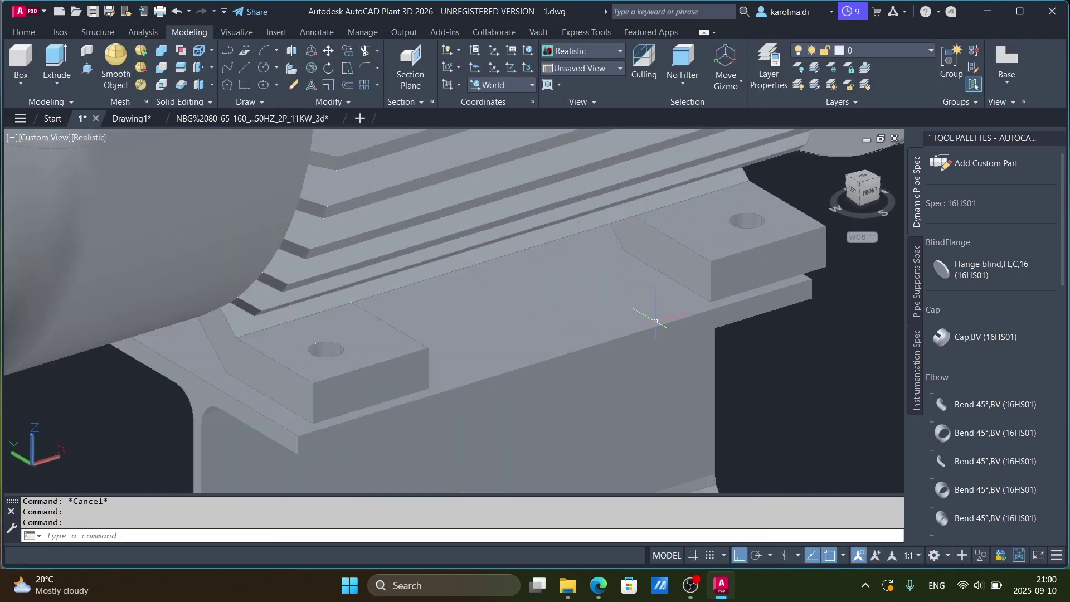
Step: Move the member from its upper flange corner to the lower outer corner of the near foot
click(483, 316)
scroll(483, 316, down, 5)
click(328, 50)
scroll(558, 311, up, 5)
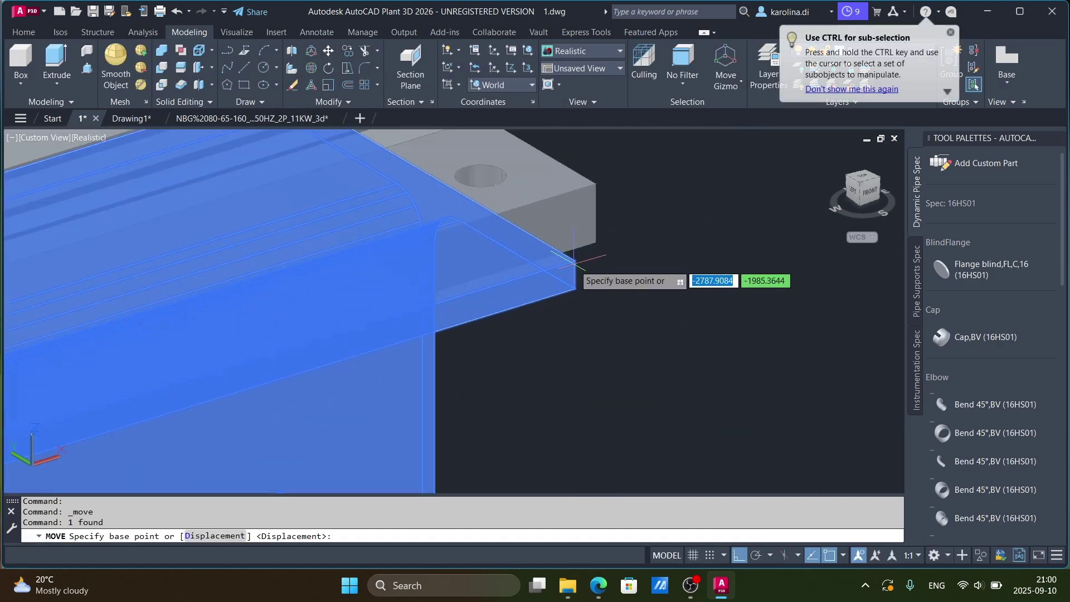
click(575, 270)
click(596, 246)
scroll(646, 291, down, 5)
key(Escape)
Step: Copy the support member from its upper flange corner to the pump feet on the opposite side
shift+middle_drag(560, 346, 633, 358)
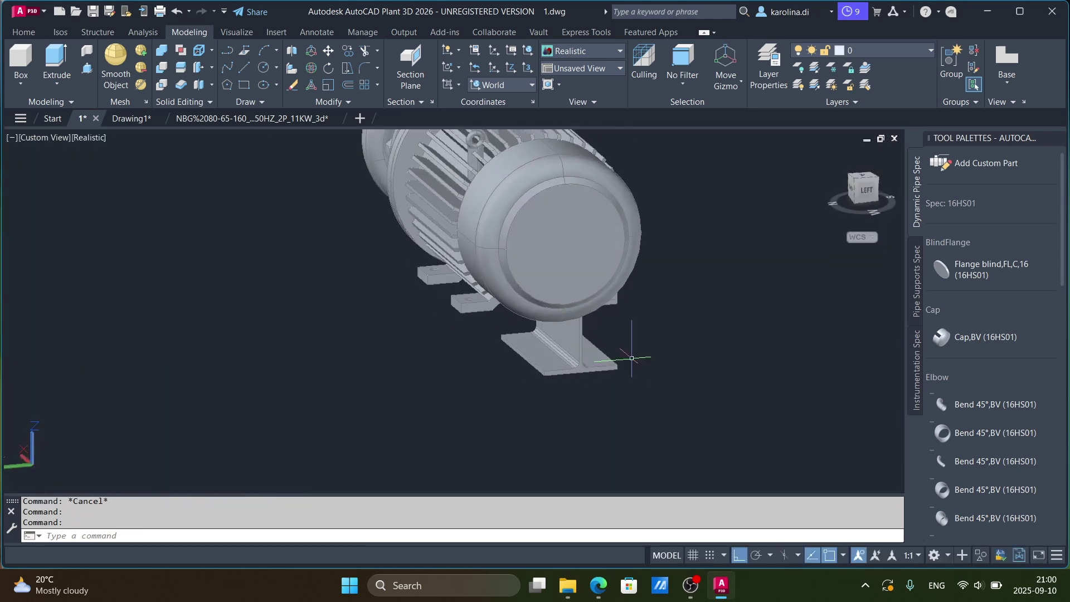
key(Escape)
scroll(585, 333, up, 4)
click(582, 332)
click(347, 51)
scroll(529, 295, up, 2)
click(486, 277)
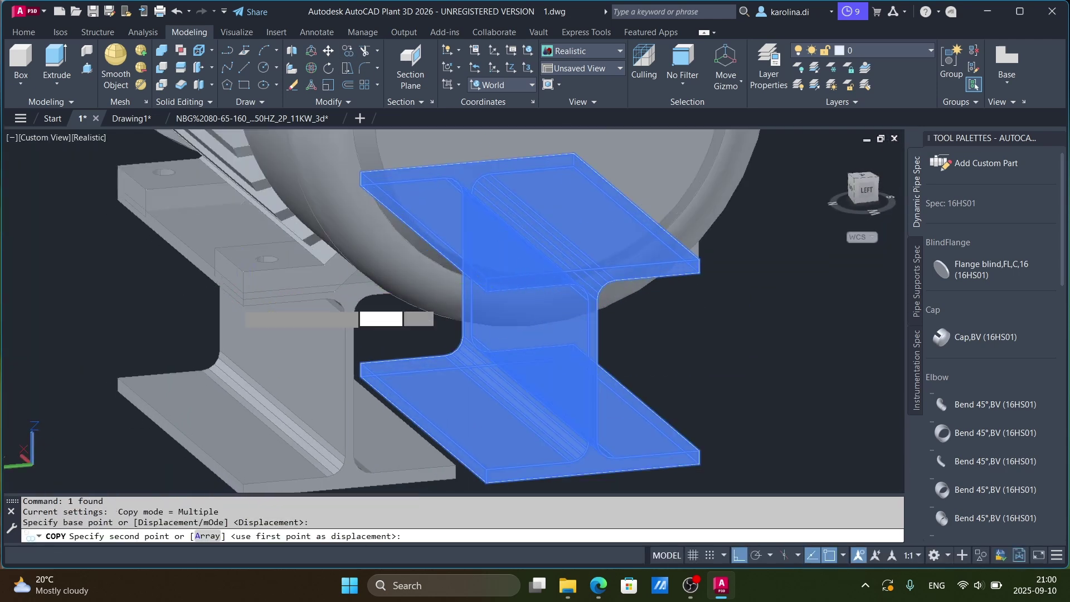
click(244, 299)
key(Escape)
Step: Move the copied member so its upper flange corner approaches the outer corner of the opposite foot
scroll(251, 296, down, 3)
shift+middle_drag(362, 450, 410, 434)
scroll(414, 275, up, 3)
key(Escape)
click(385, 305)
click(328, 51)
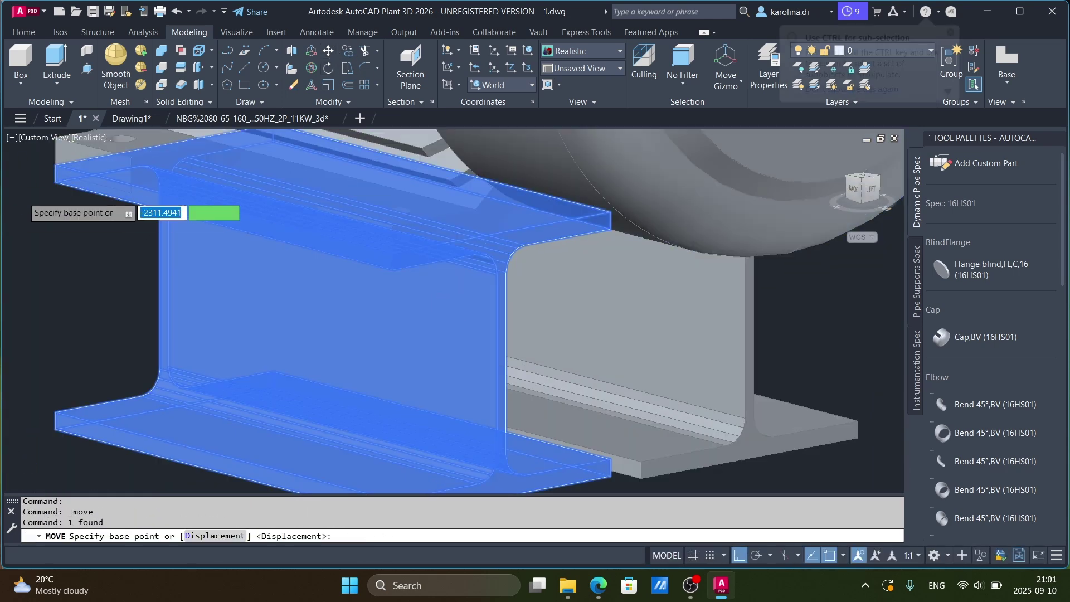
scroll(27, 184, up, 1)
click(95, 190)
click(96, 202)
Step: Move the copied member again to seat its upper flange corner exactly against the foot's lower corner
scroll(91, 218, up, 3)
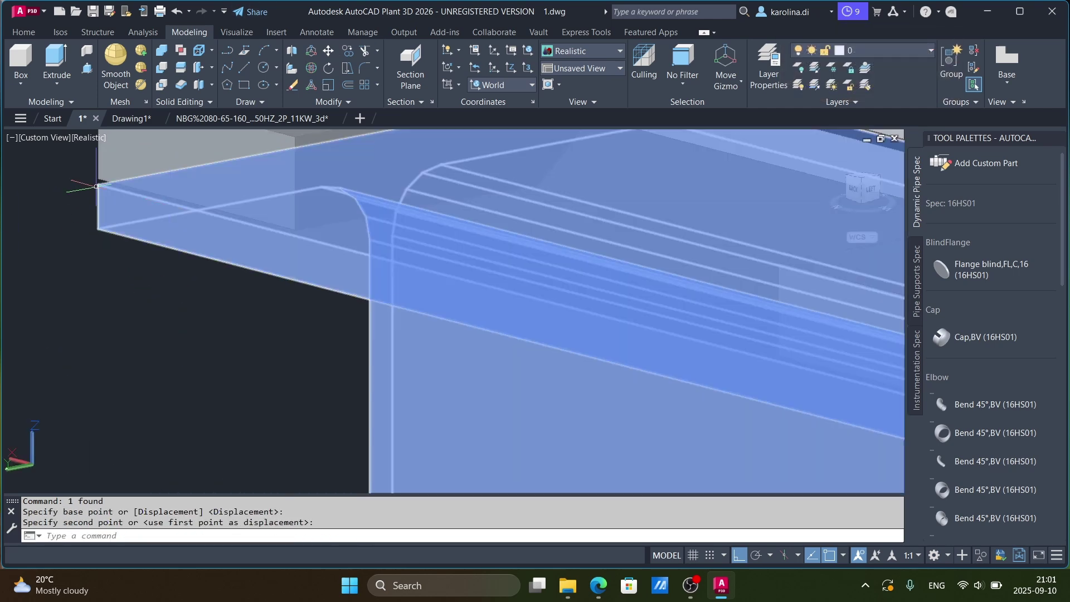
key(Escape)
click(99, 191)
click(328, 50)
scroll(99, 198, up, 2)
click(97, 179)
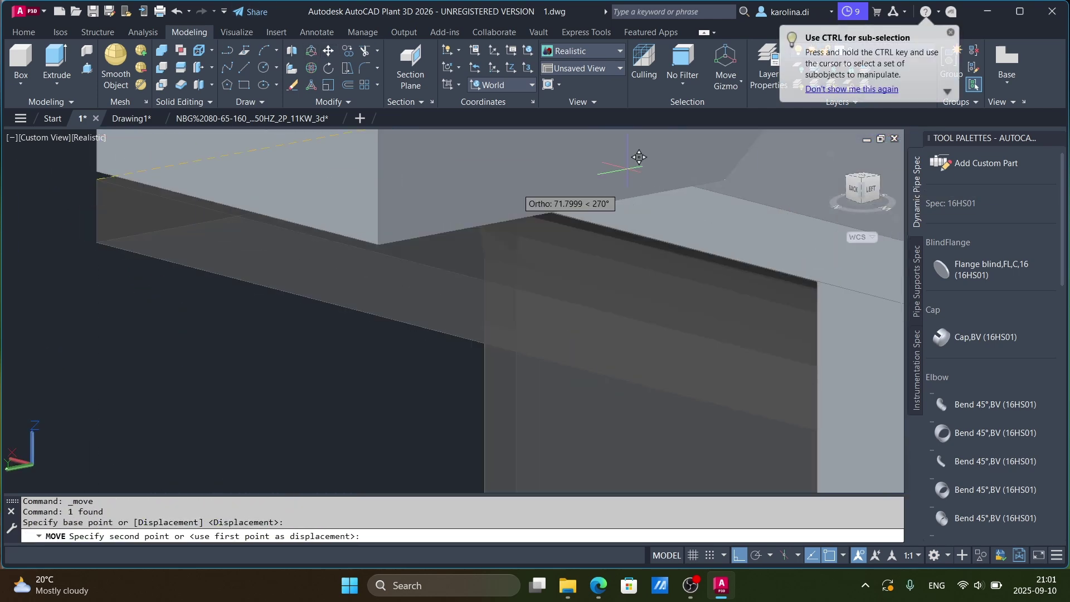
click(96, 171)
key(Escape)
scroll(150, 229, down, 6)
key(Escape)
scroll(508, 320, down, 10)
Step: Draw a line about 4400 mm long at 180° from the tank's base past the existing pump's base, and select that pump
key(Escape)
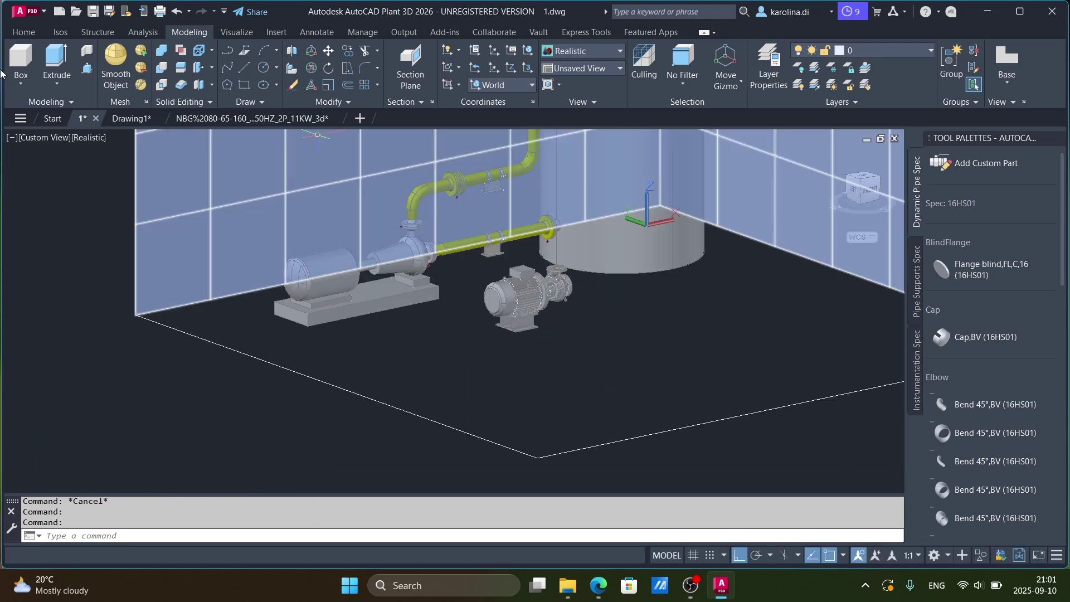
scroll(417, 264, up, 2)
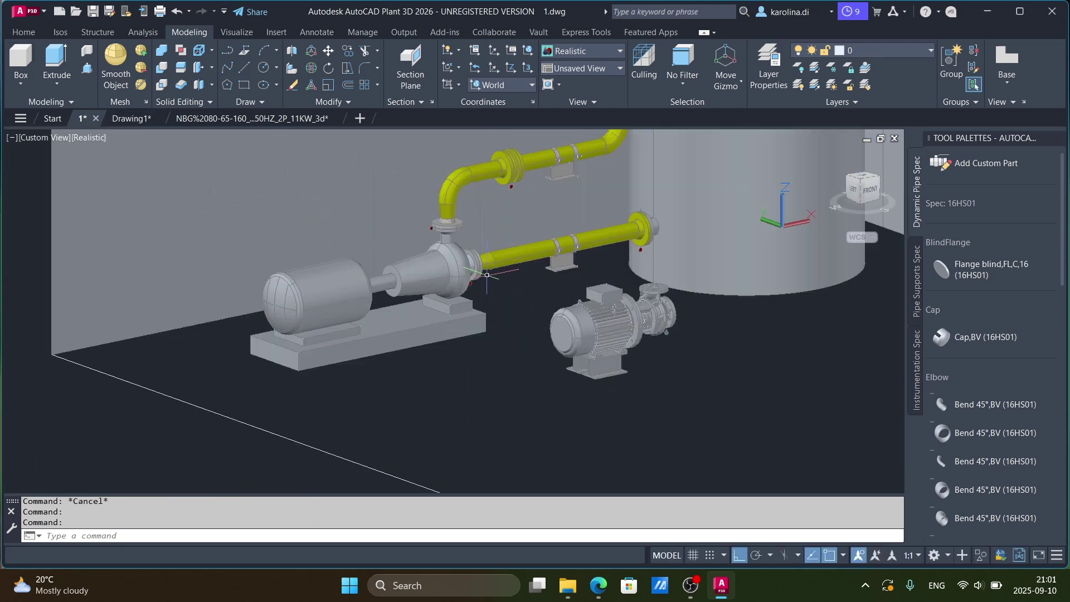
click(249, 69)
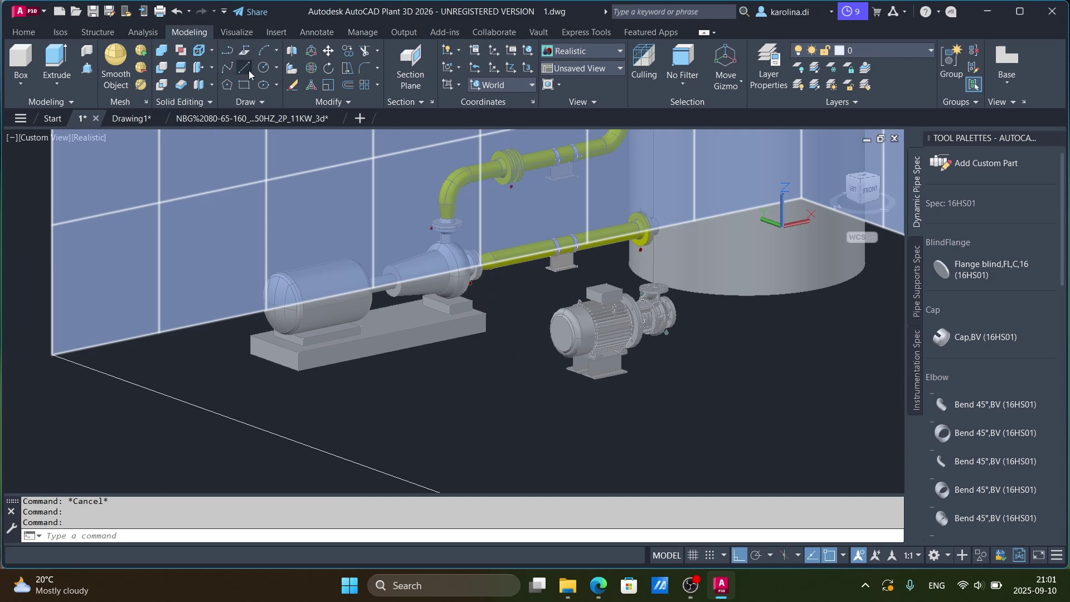
shift+middle_drag(853, 301, 488, 295)
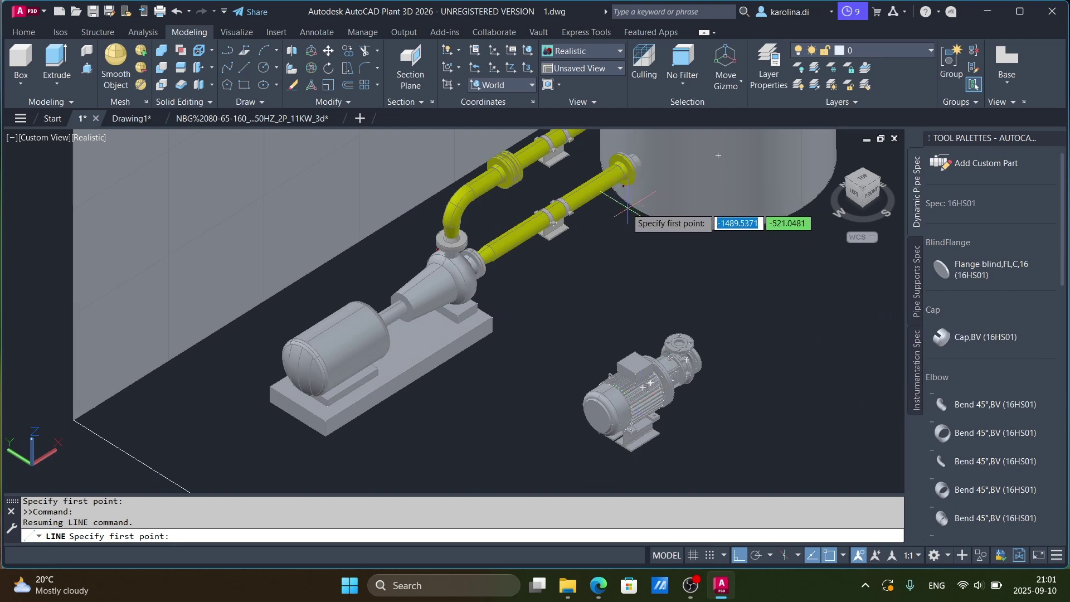
scroll(634, 303, down, 2)
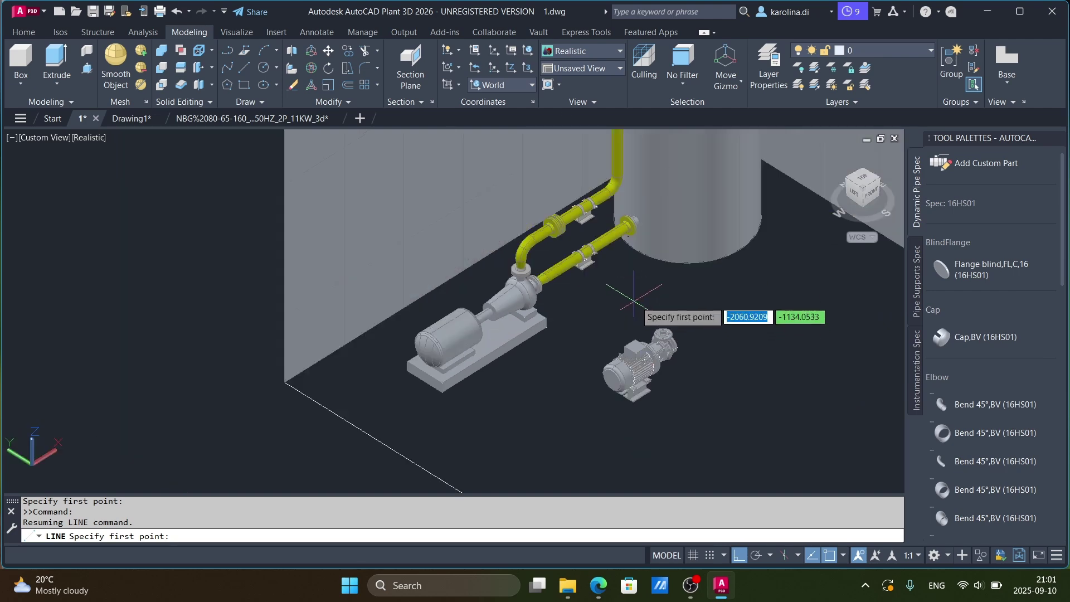
scroll(635, 227, up, 3)
scroll(741, 248, down, 2)
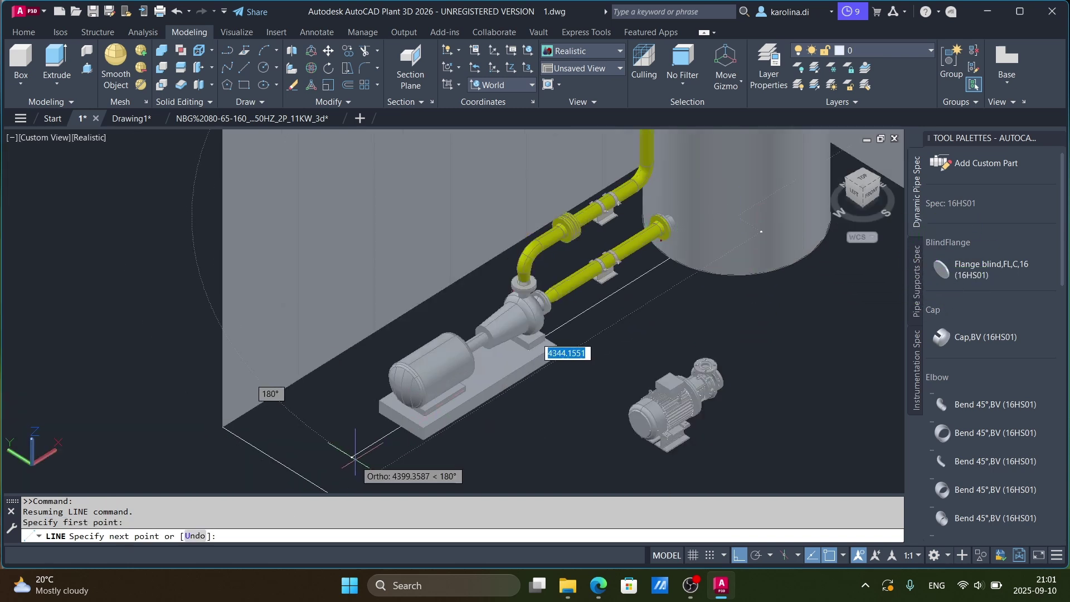
click(442, 373)
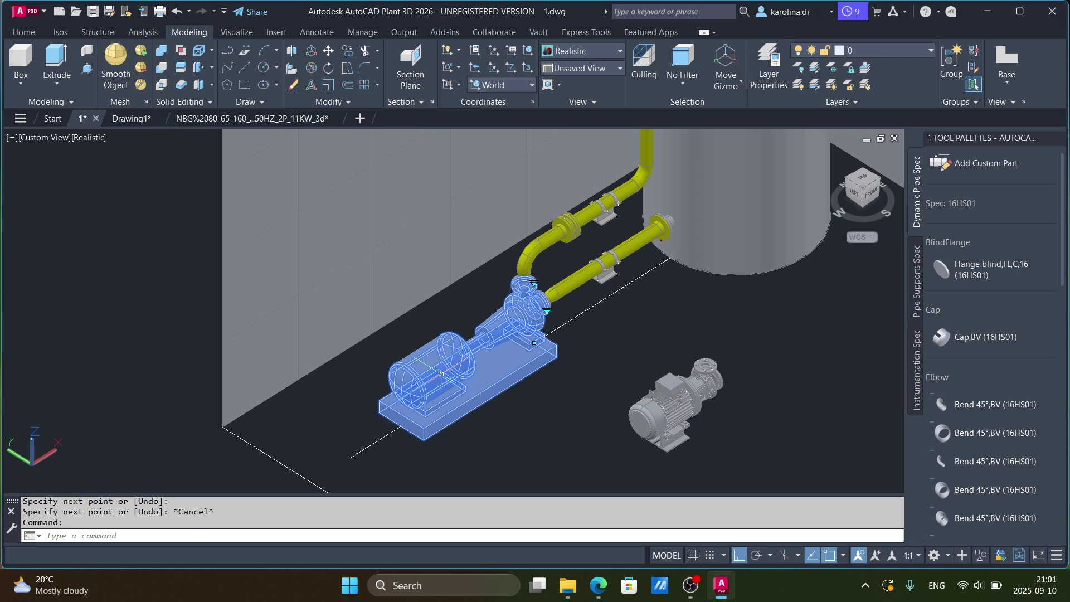
Step: Delete the existing pump and move the new pump with both supports from a support's lower flange corner onto the reference line
key(Delete)
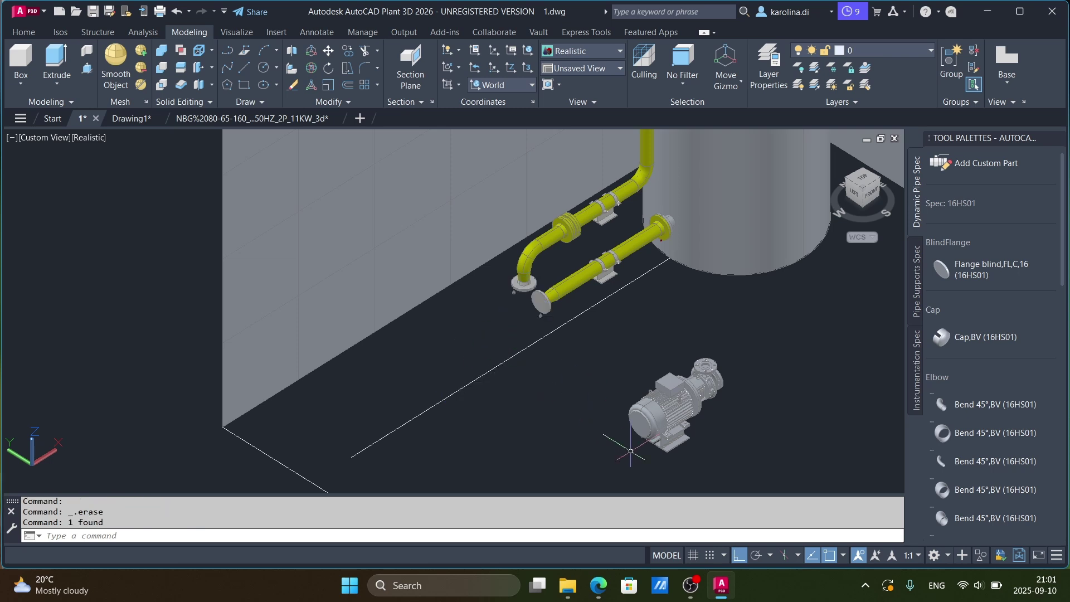
click(751, 461)
click(608, 322)
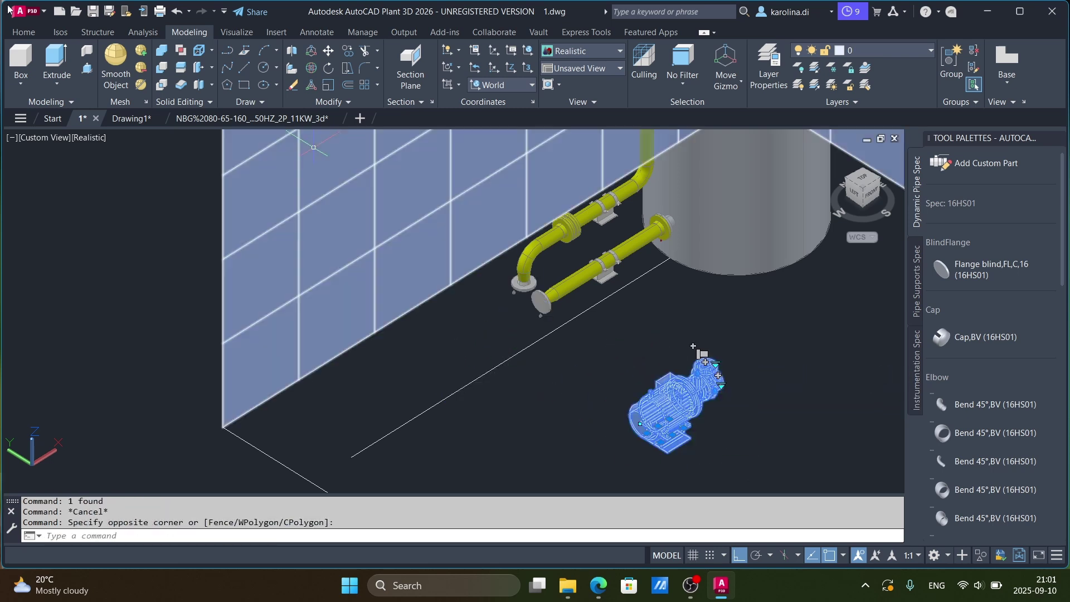
click(329, 51)
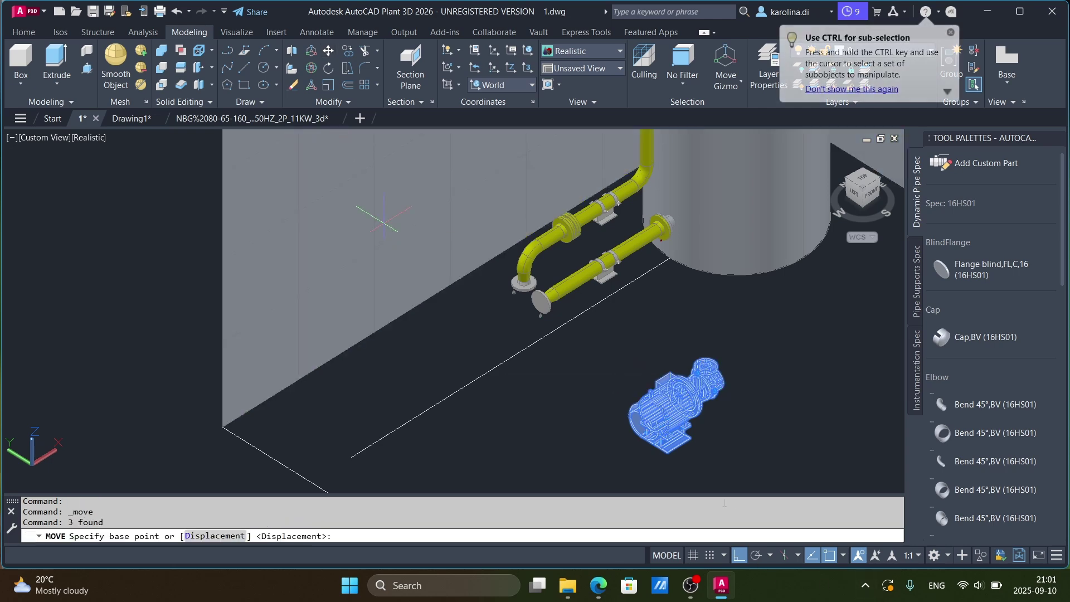
scroll(693, 484, up, 3)
scroll(617, 340, up, 6)
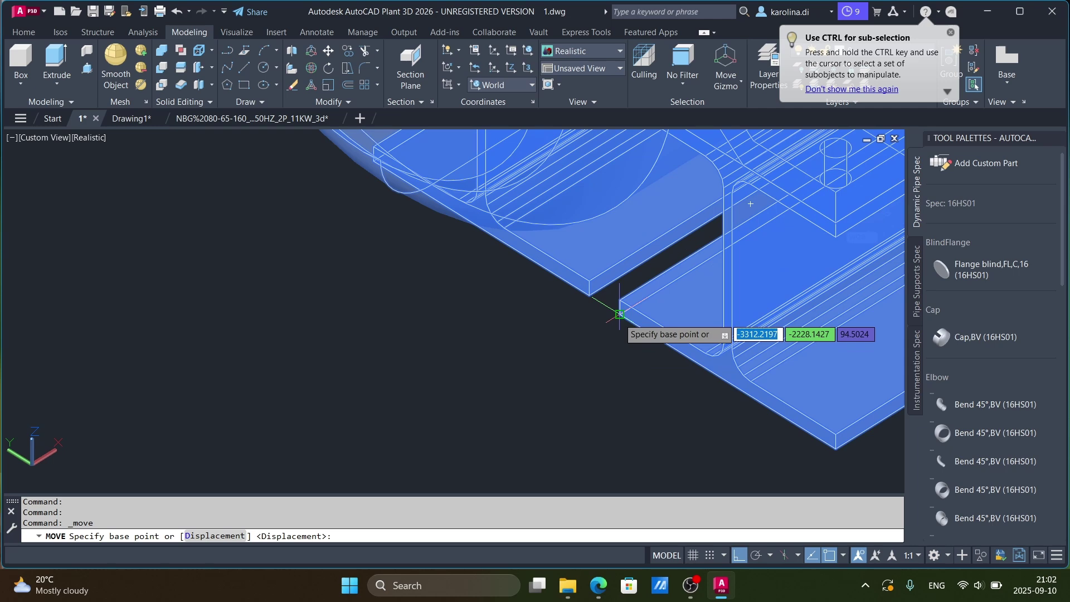
click(619, 314)
scroll(622, 320, down, 8)
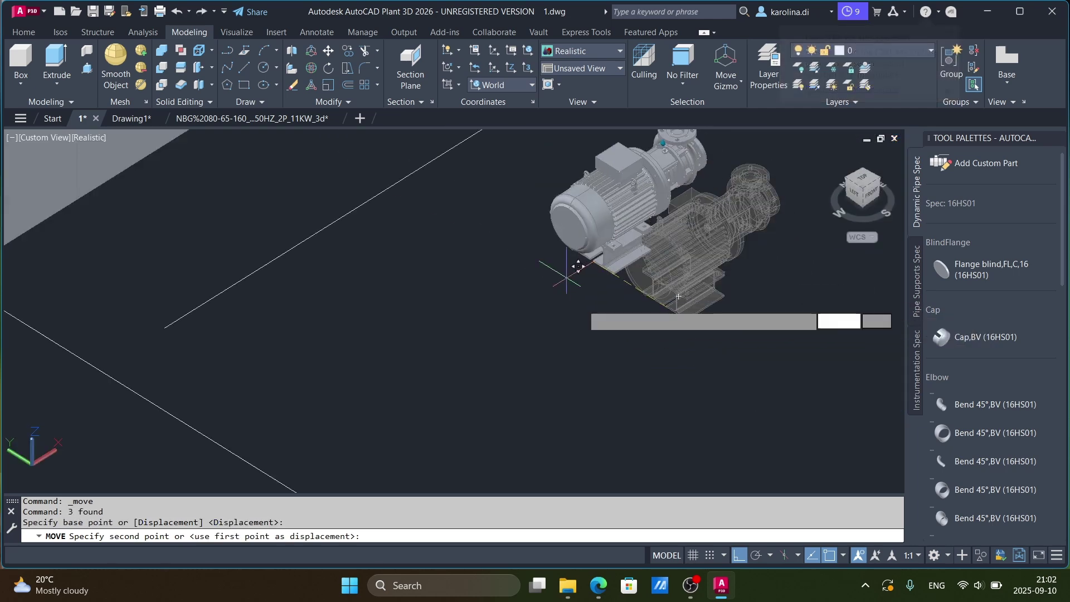
scroll(524, 263, up, 2)
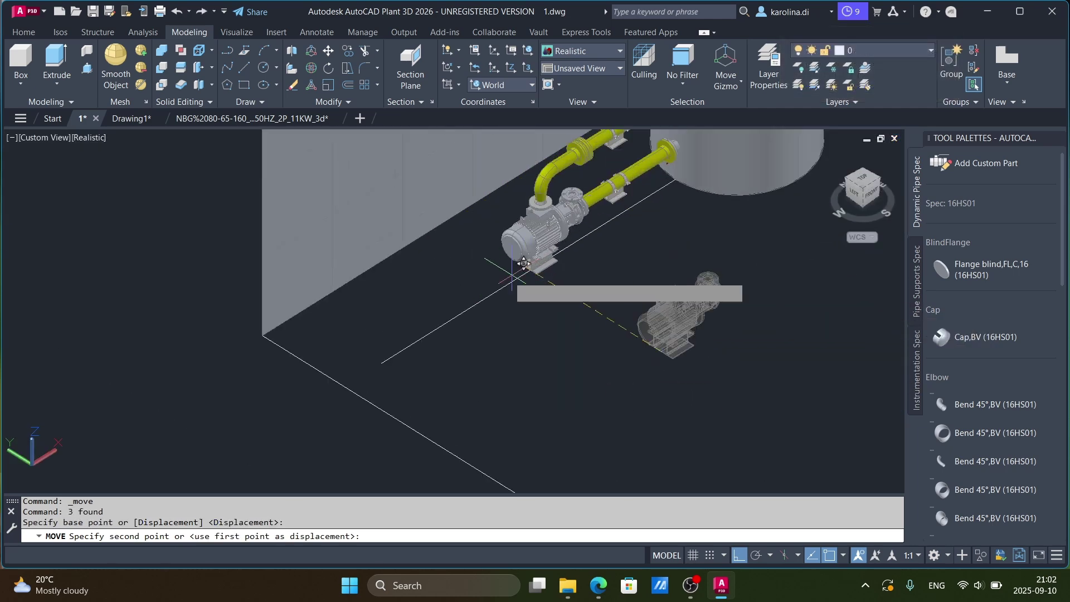
click(512, 280)
Step: Measure the gap between the facing lower flange corners of the two pump supports
scroll(508, 281, up, 5)
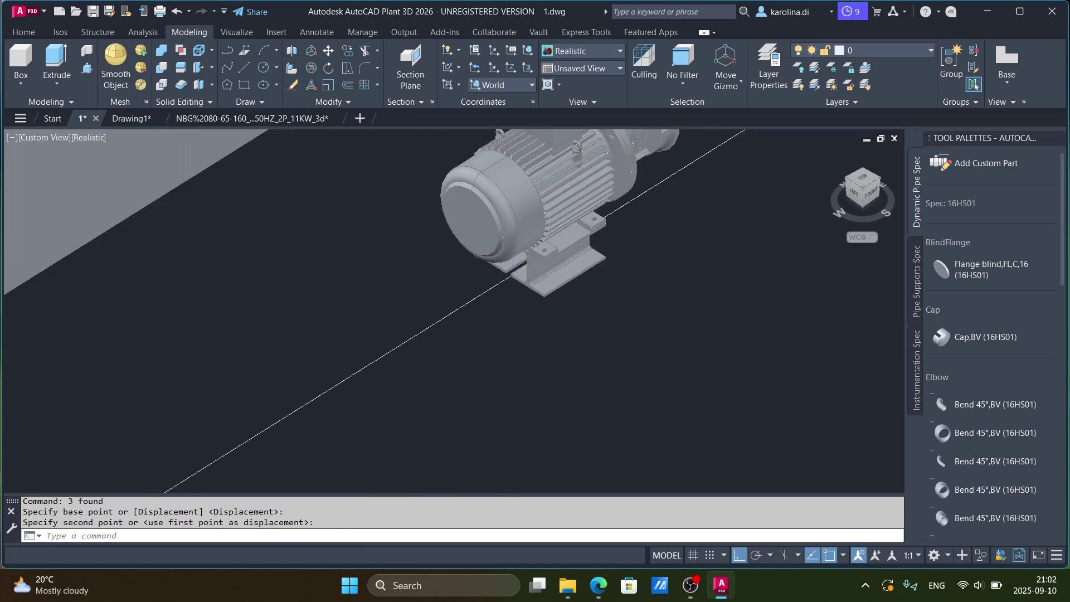
scroll(505, 281, up, 3)
key(Escape)
text(d)
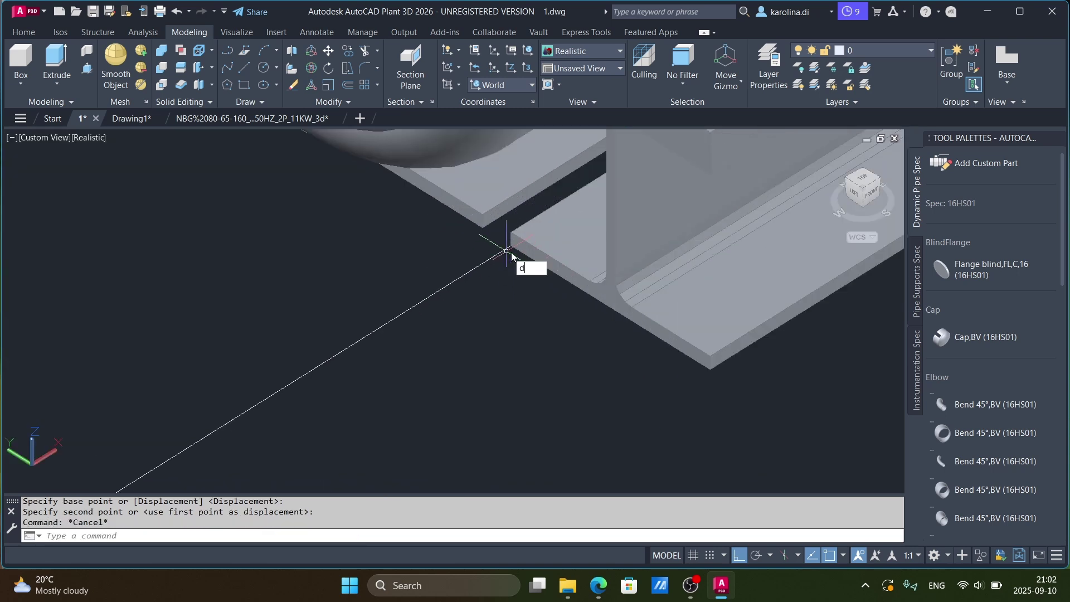
text(ist)
key(Return)
scroll(475, 237, up, 1)
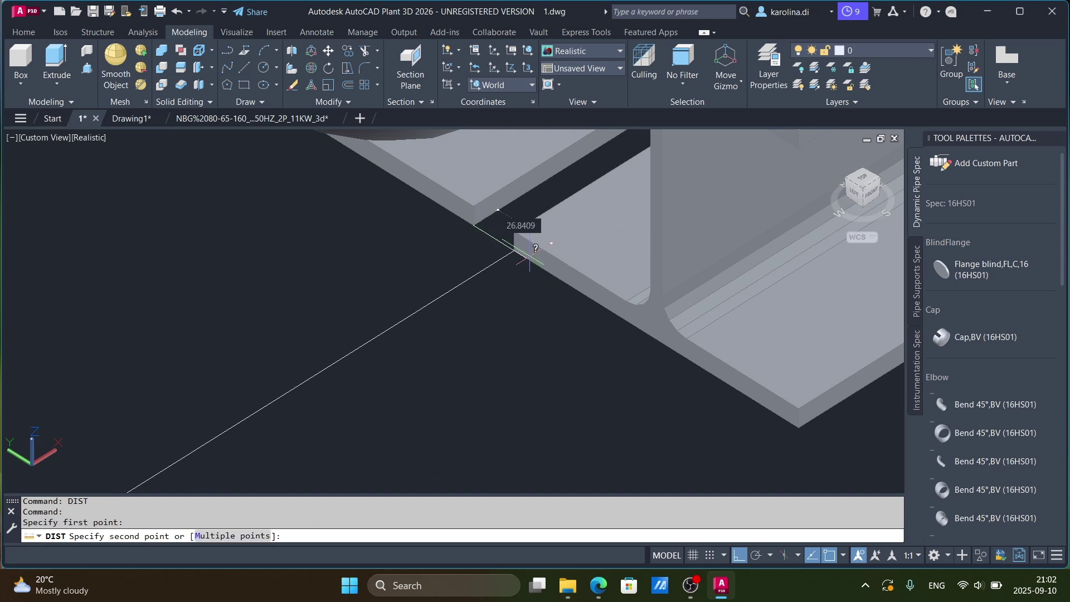
key(Escape)
Step: Move the pump and both supports 10 mm away from the wall, perpendicular to the reference line
scroll(507, 285, down, 5)
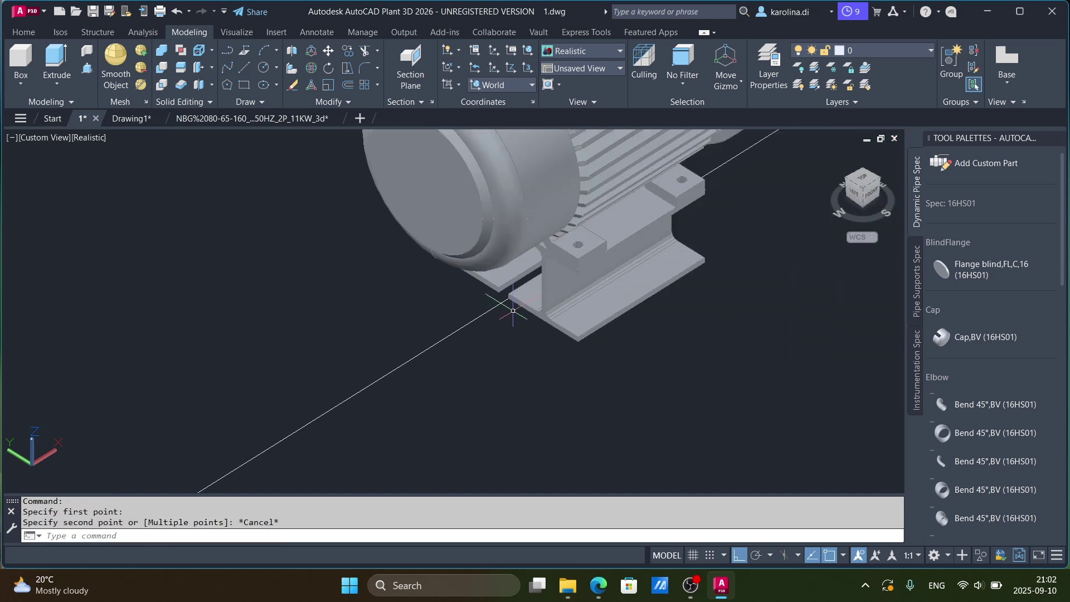
click(557, 215)
scroll(534, 269, up, 3)
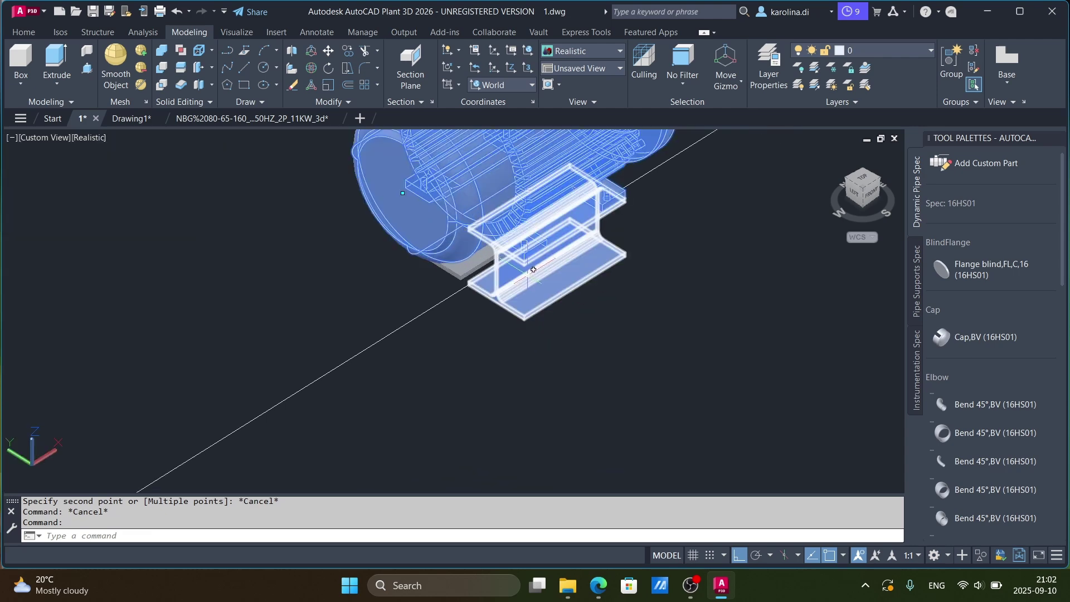
click(465, 270)
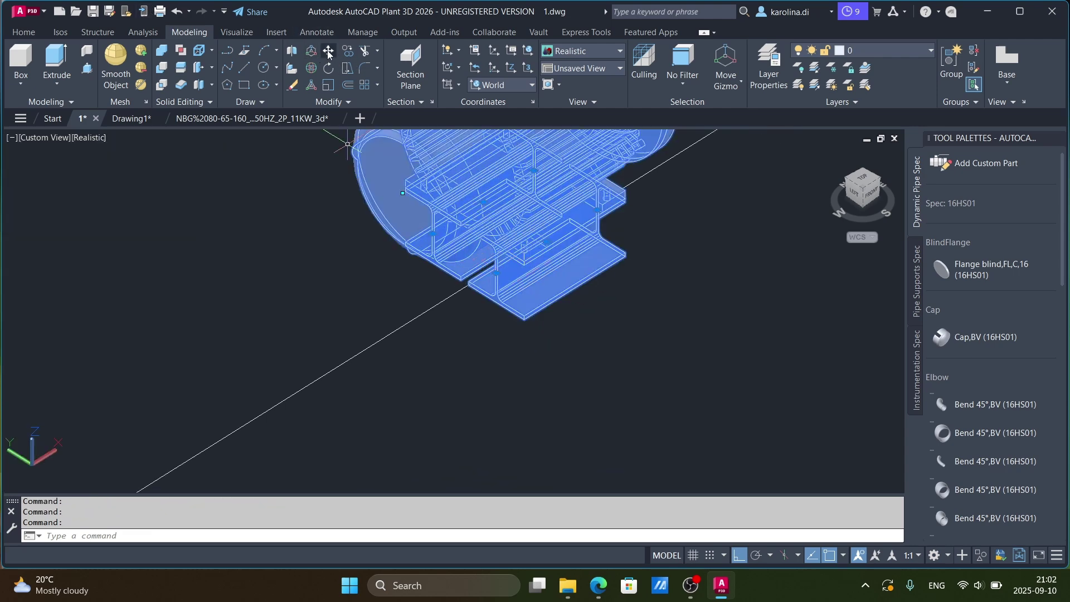
text(m)
key(Return)
scroll(446, 217, up, 4)
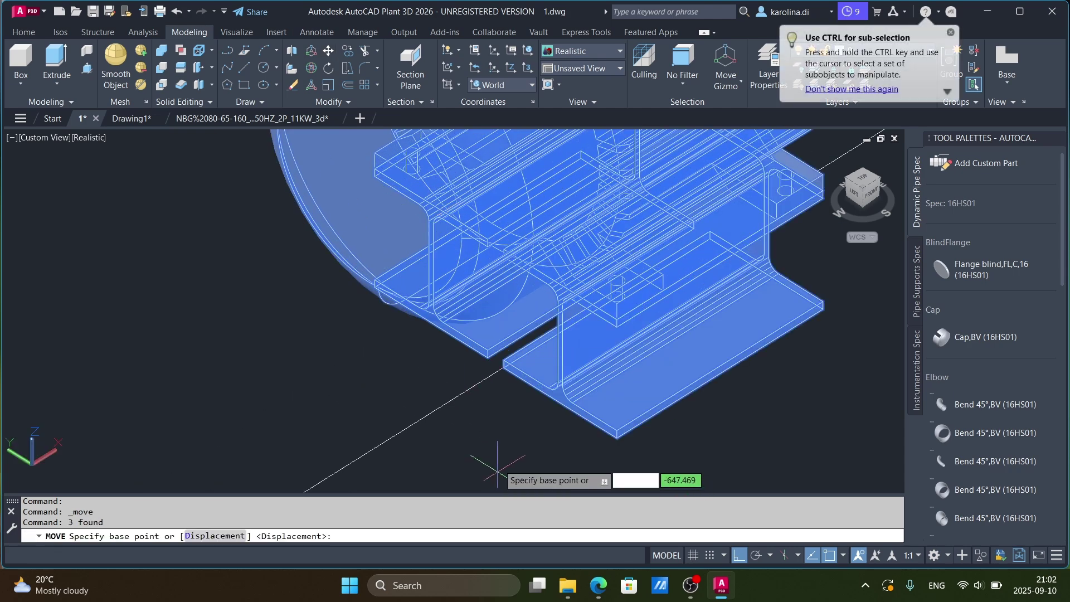
click(501, 432)
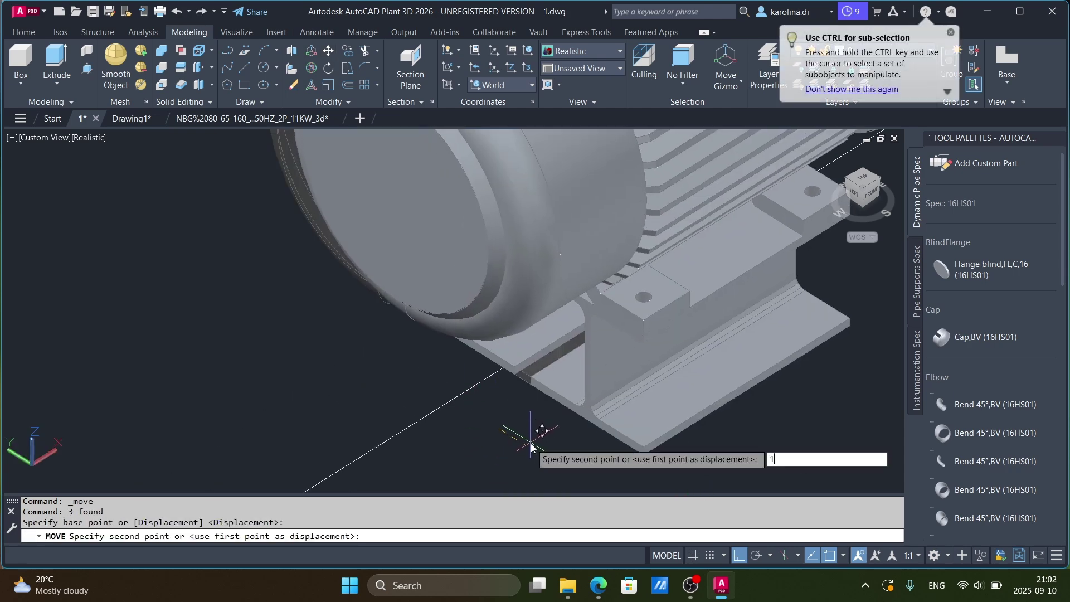
text(10)
key(Return)
key(Escape)
scroll(518, 395, down, 6)
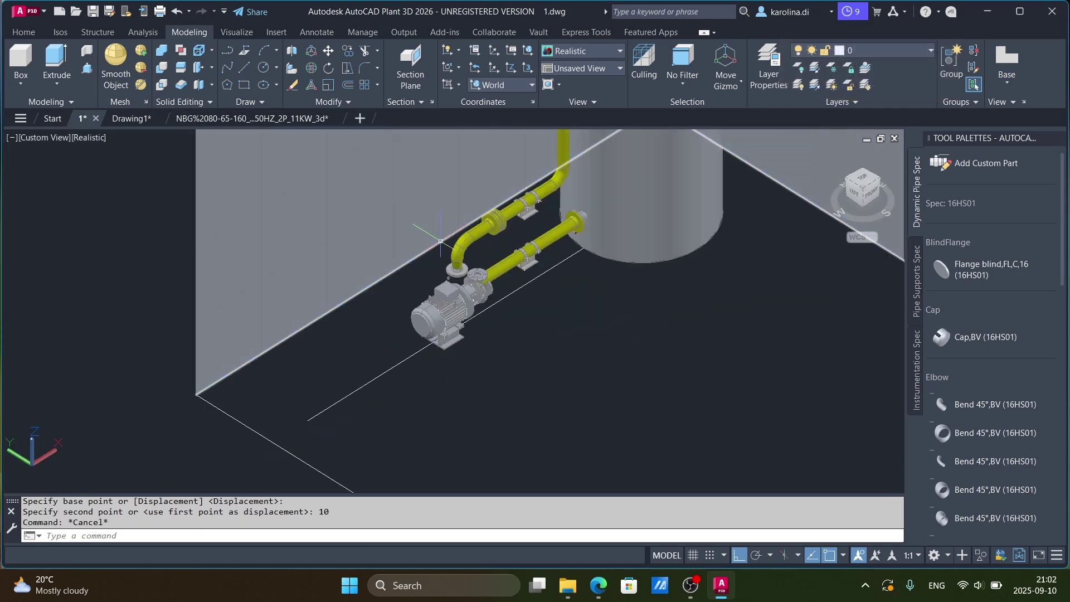
shift+middle_drag(446, 266, 393, 246)
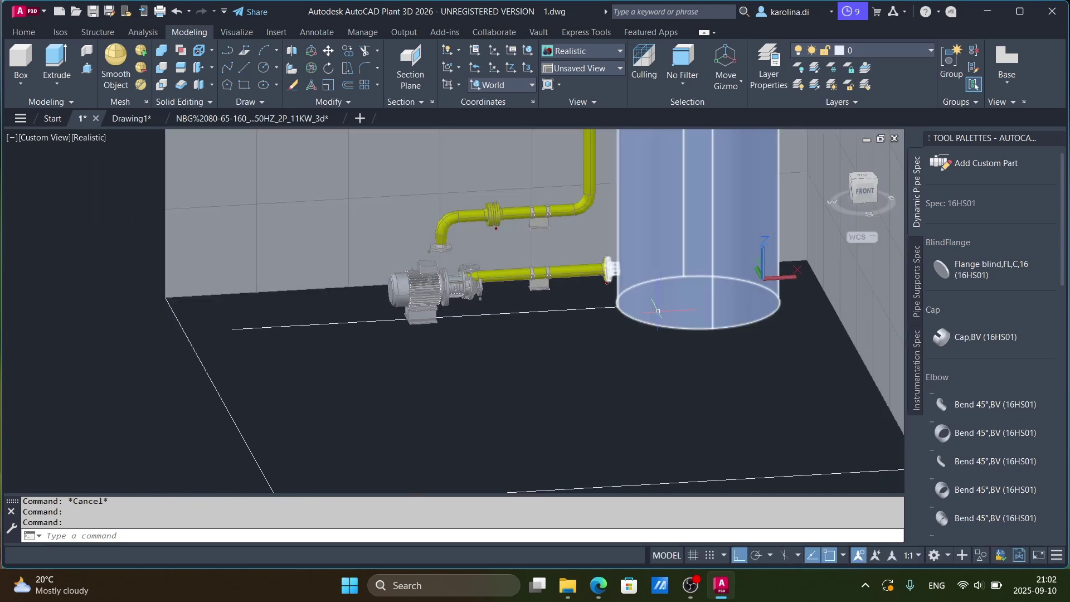
scroll(431, 284, up, 4)
scroll(352, 252, down, 2)
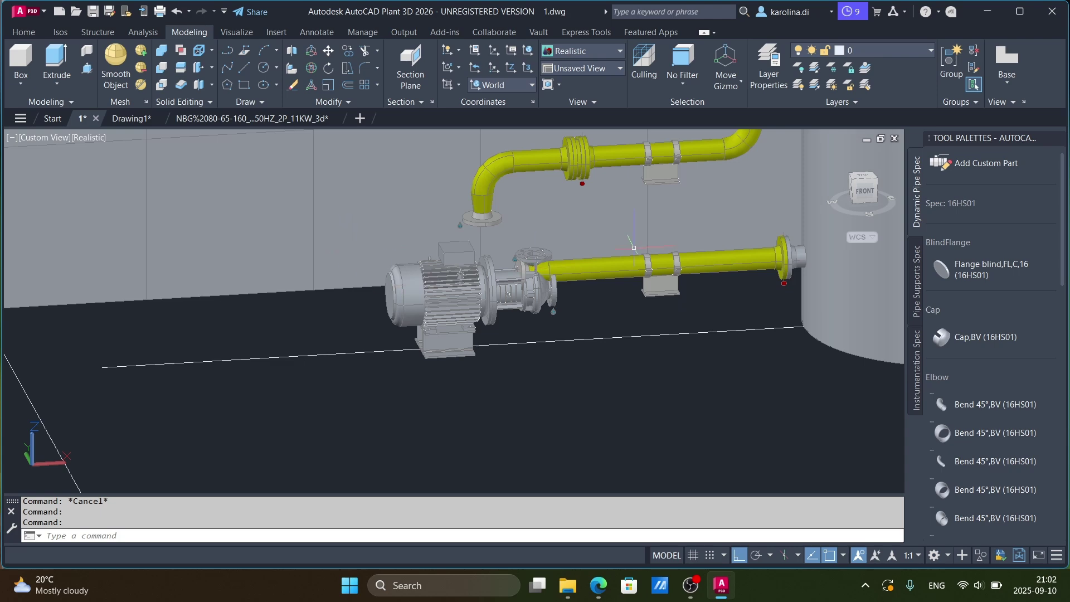